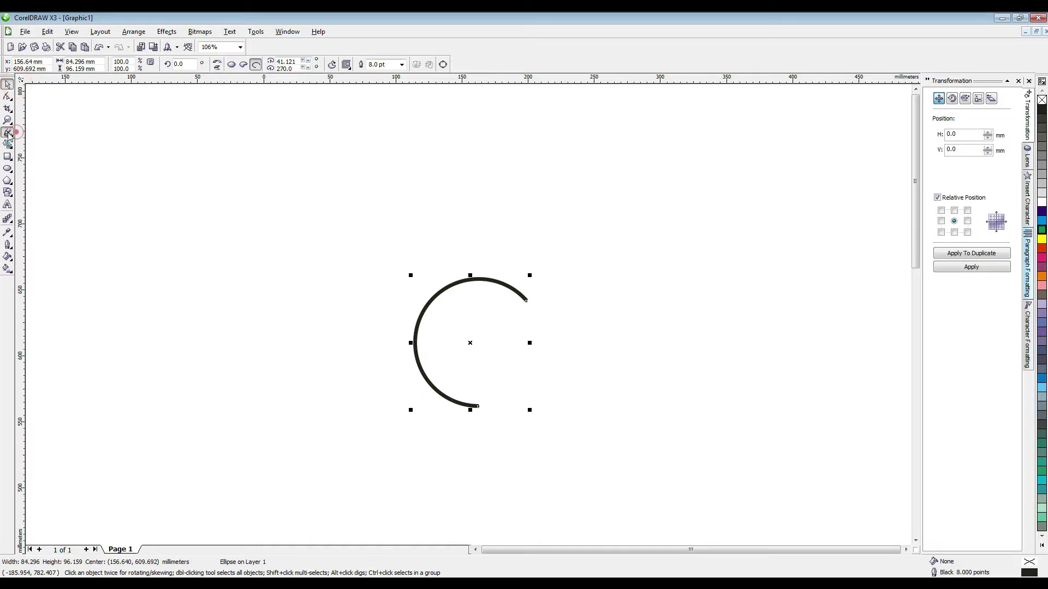
# Apply the blue textured artistic media brush stroke to the open arc and break the artistic media group apart.
pyautogui.click(8, 132)
pyautogui.click(220, 65)
pyautogui.click(210, 303)
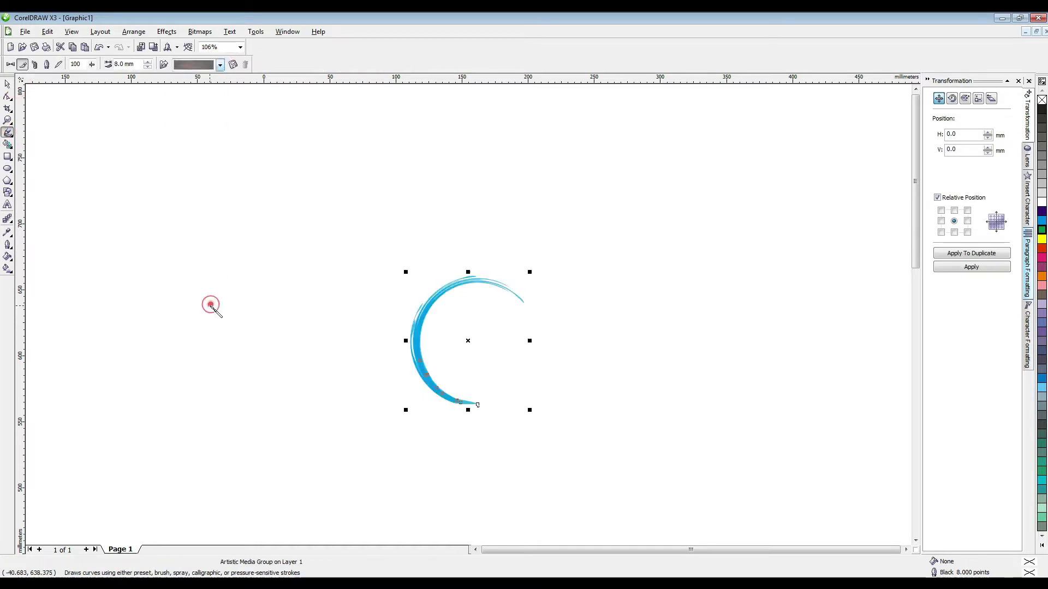
pyautogui.press('z')
pyautogui.click(519, 376)
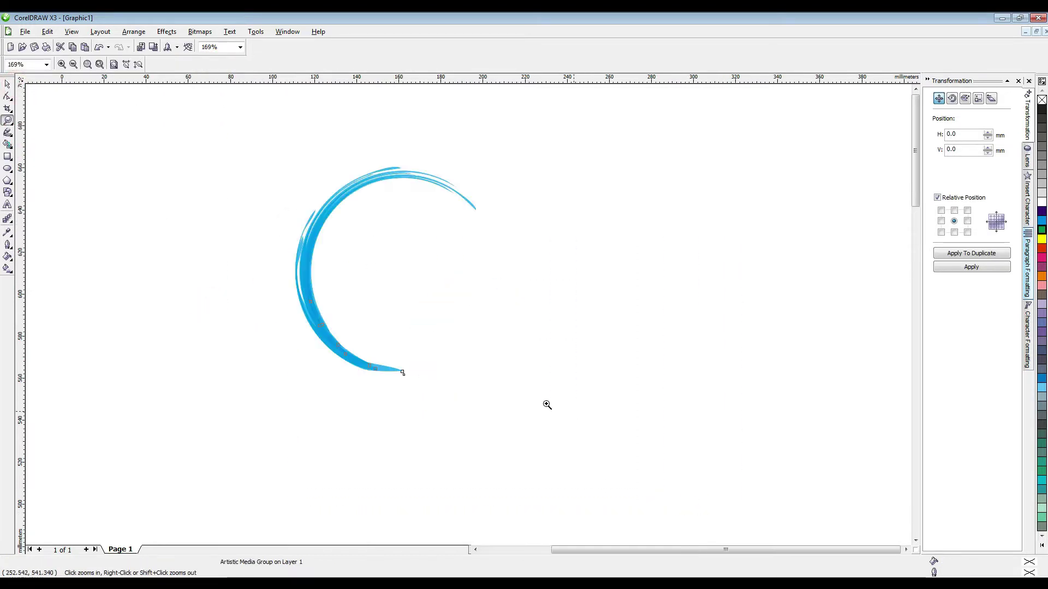
pyautogui.click(8, 84)
pyautogui.hotkey('ctrl', 'k')
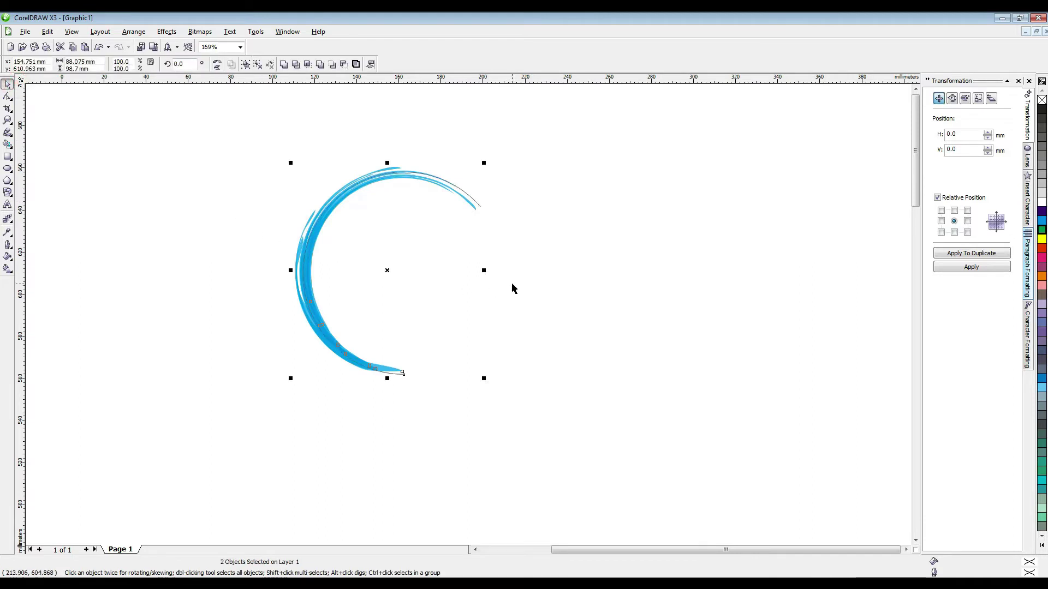
# Delete the thin guide curve separated from the brush stroke and fill the stroke with orange.
pyautogui.click(228, 250)
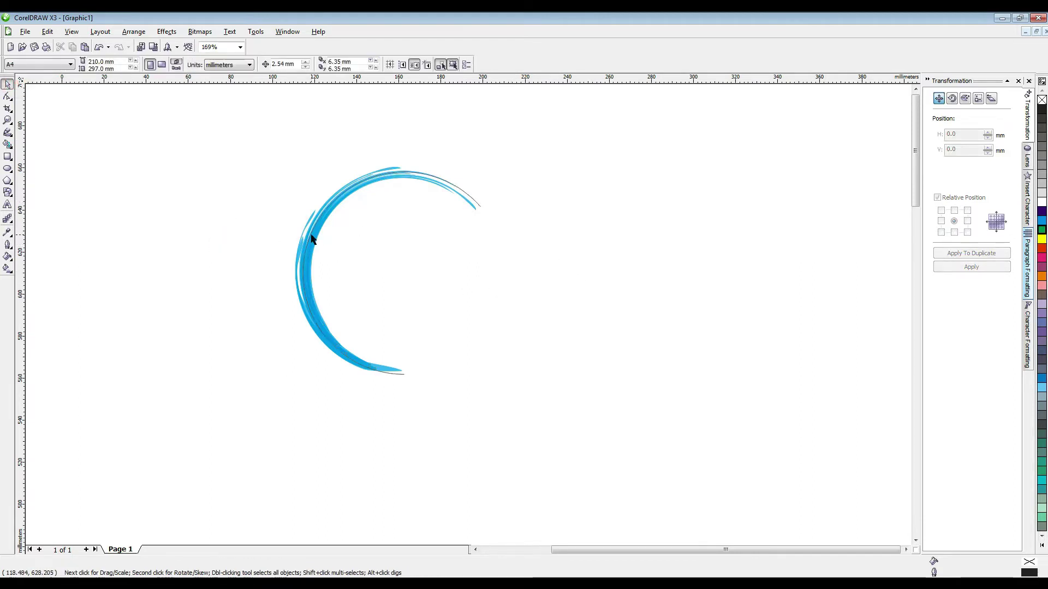
pyautogui.moveTo(310, 238); pyautogui.dragTo(519, 283)
pyautogui.press('Delete')
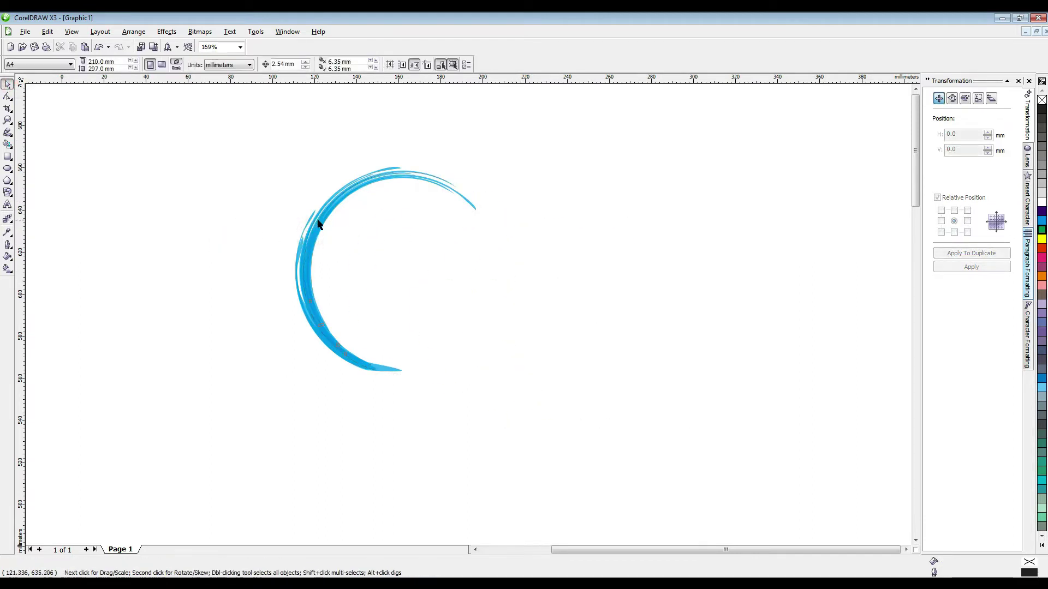
pyautogui.click(319, 224)
pyautogui.click(1042, 277)
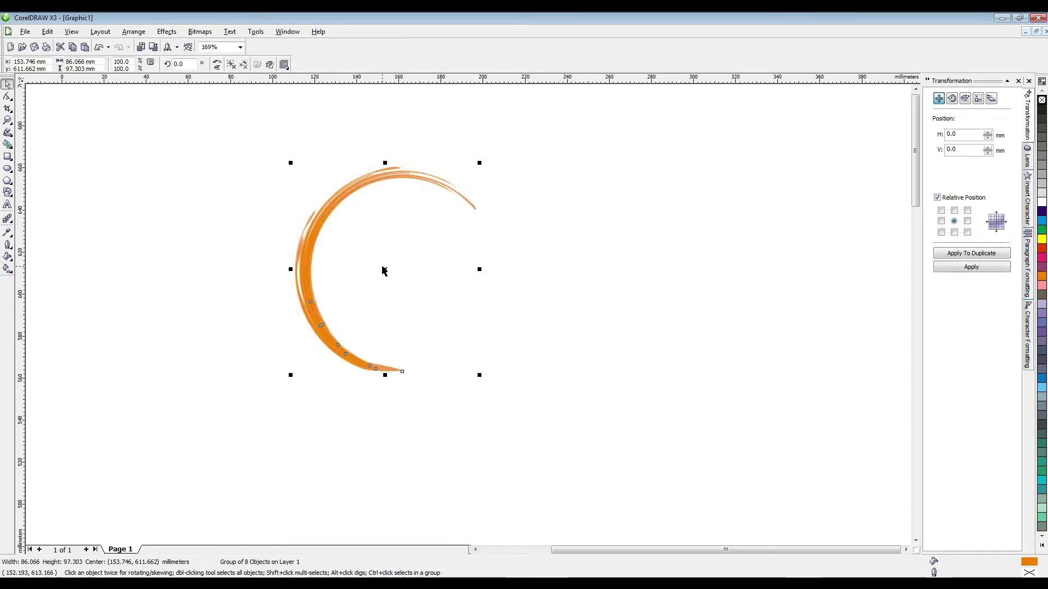
# Duplicate the orange arc horizontally inward, scale the copy proportionally to about 83.1%, and fill it with green.
pyautogui.moveTo(387, 269); pyautogui.dragTo(412, 267)
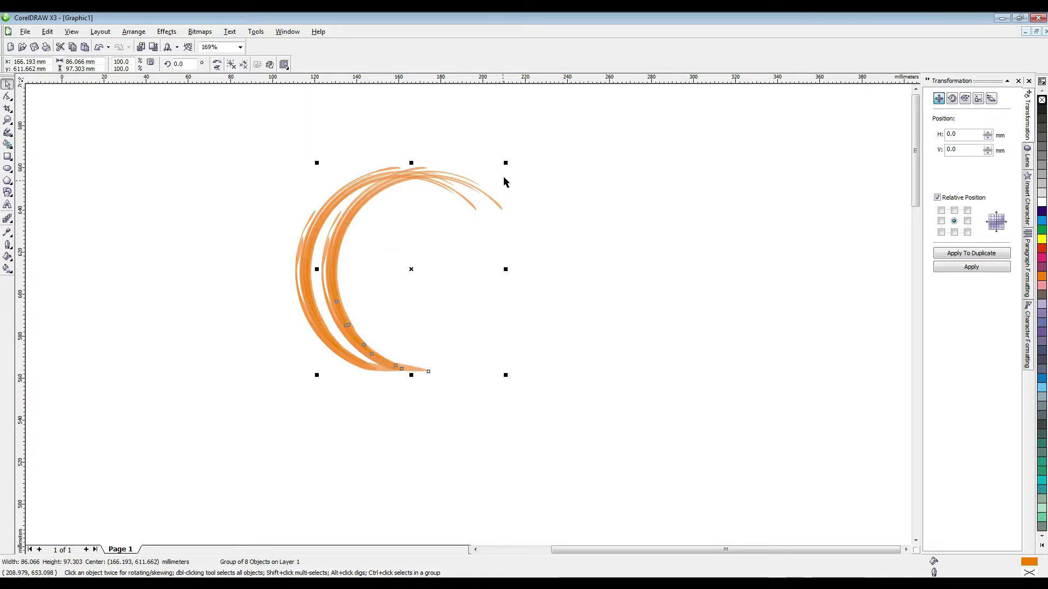
pyautogui.moveTo(502, 164); pyautogui.dragTo(475, 197)
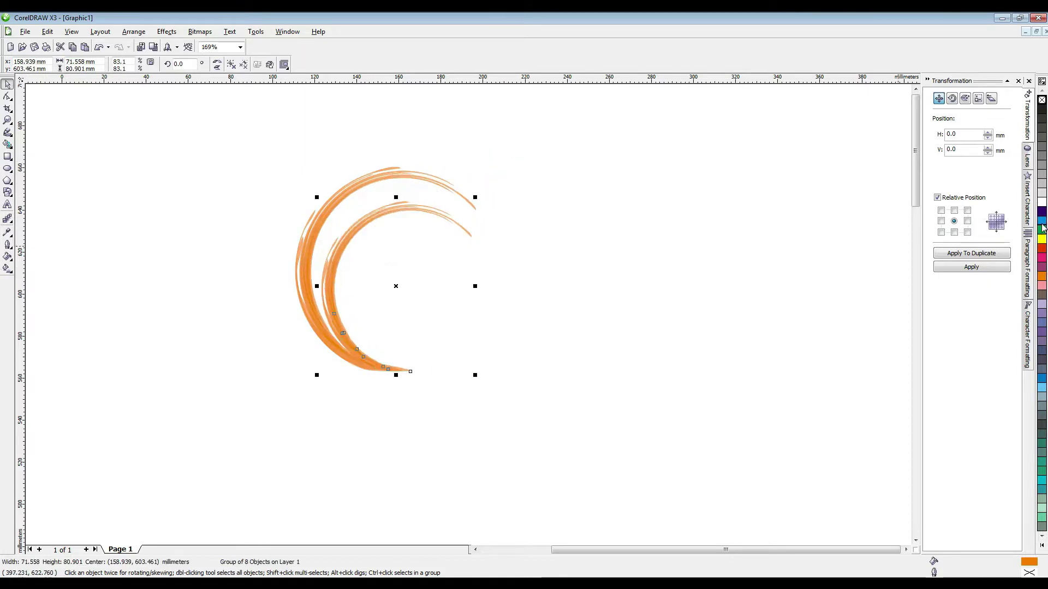
pyautogui.click(1043, 229)
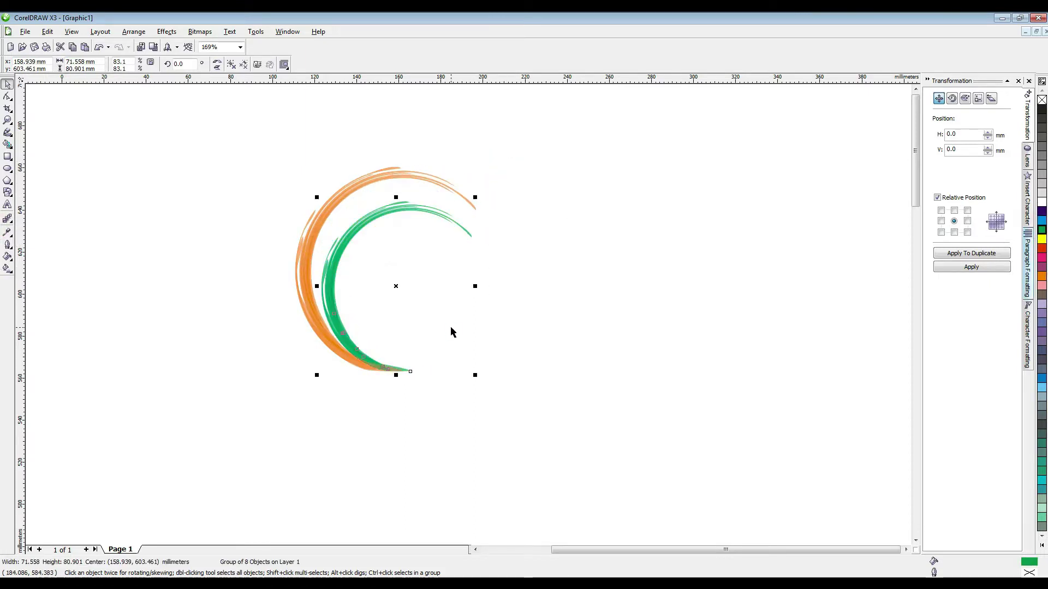
# Group the orange and green arcs and reduce the group's height to about 94.7 mm.
pyautogui.press('z')
pyautogui.moveTo(189, 144); pyautogui.dragTo(600, 413)
pyautogui.press('space')
pyautogui.click(401, 154)
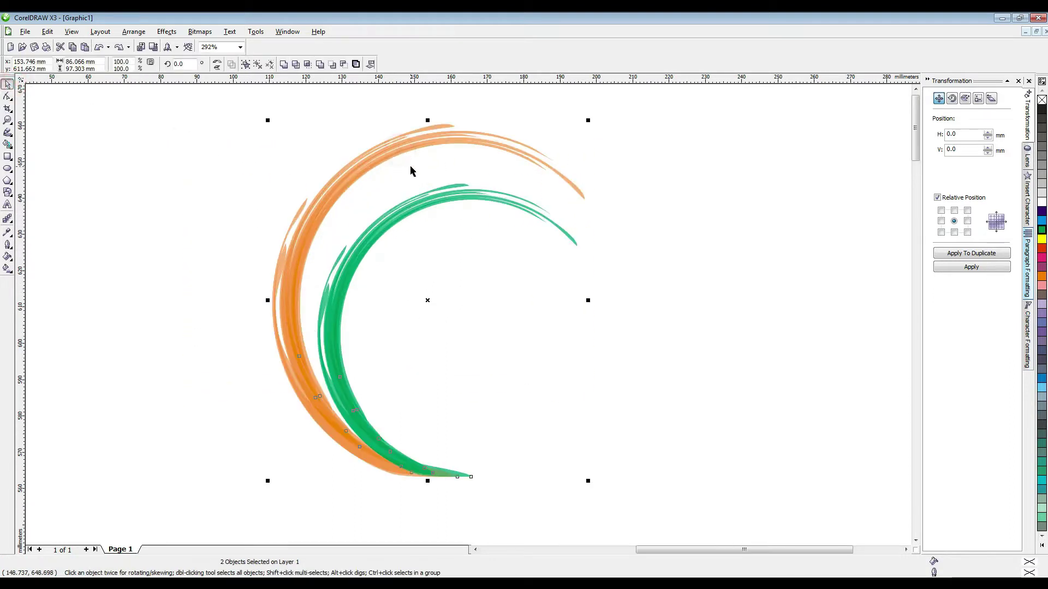
pyautogui.moveTo(427, 121); pyautogui.dragTo(427, 131)
# Rotate the grouped arcs by about 5.1 degrees.
pyautogui.press('z')
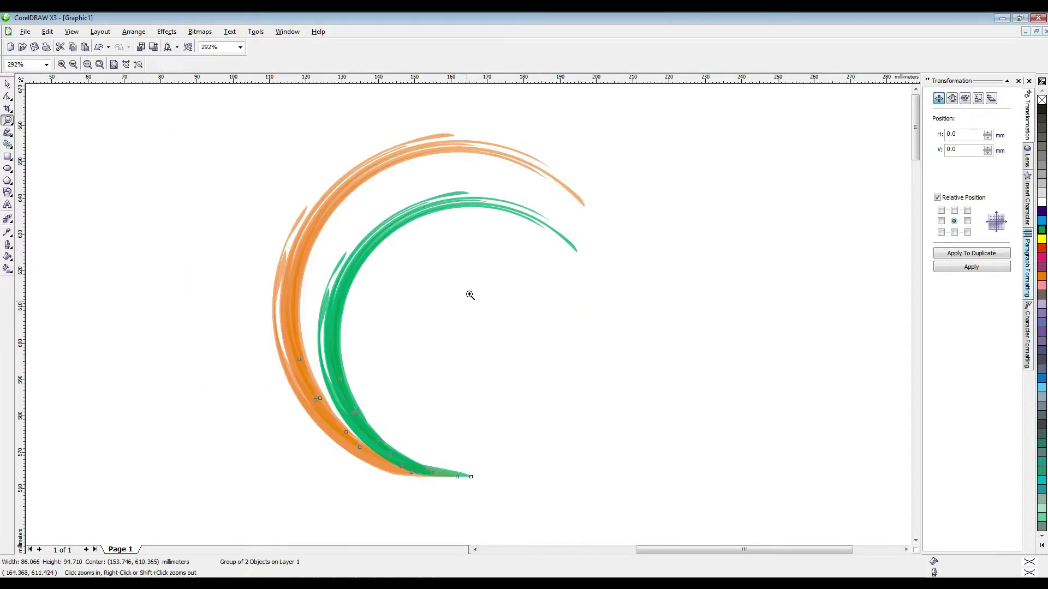
pyautogui.rightClick(472, 276)
pyautogui.press('space')
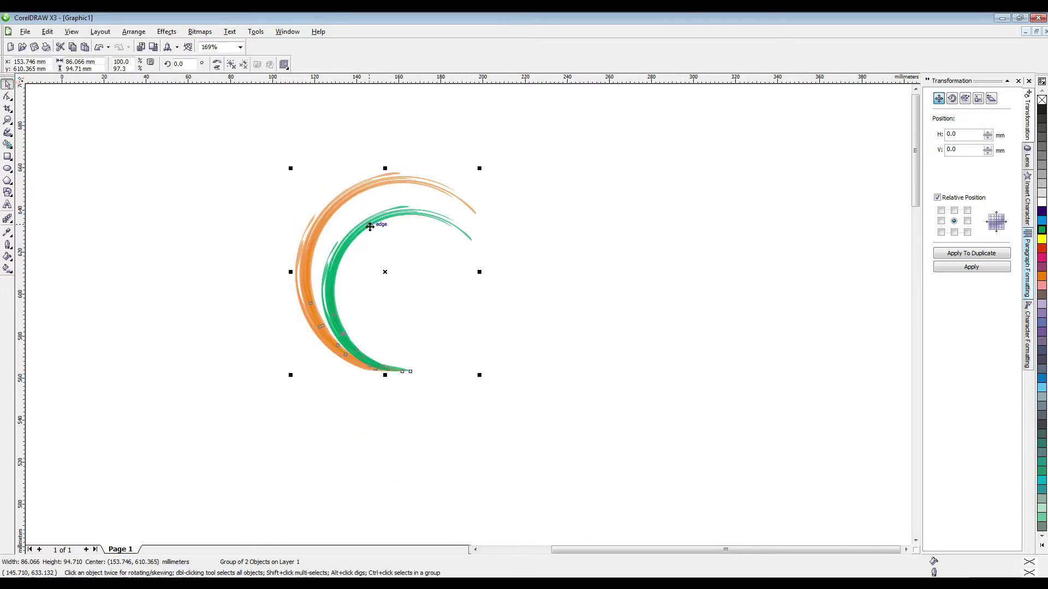
pyautogui.click(370, 225)
pyautogui.moveTo(478, 168)
pyautogui.mouseDown()
pyautogui.moveTo(460, 157)
pyautogui.moveTo(478, 175)
pyautogui.mouseUp()
pyautogui.press('z')
pyautogui.rightClick(511, 238)
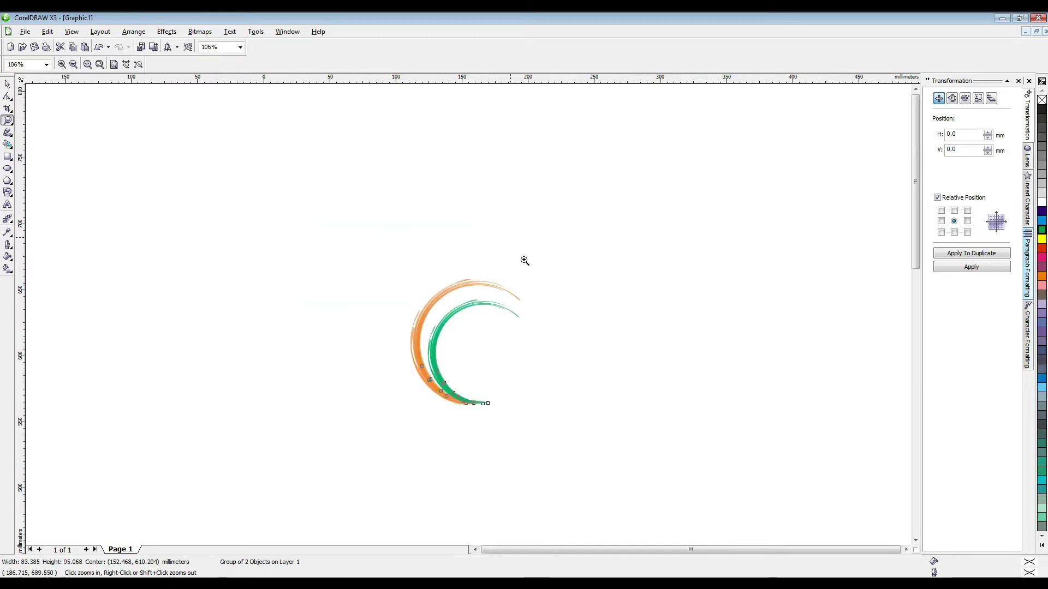
# Move the arc group about 27.6 mm to the left to free space beside it.
pyautogui.moveTo(321, 231); pyautogui.dragTo(551, 385)
pyautogui.click(7, 85)
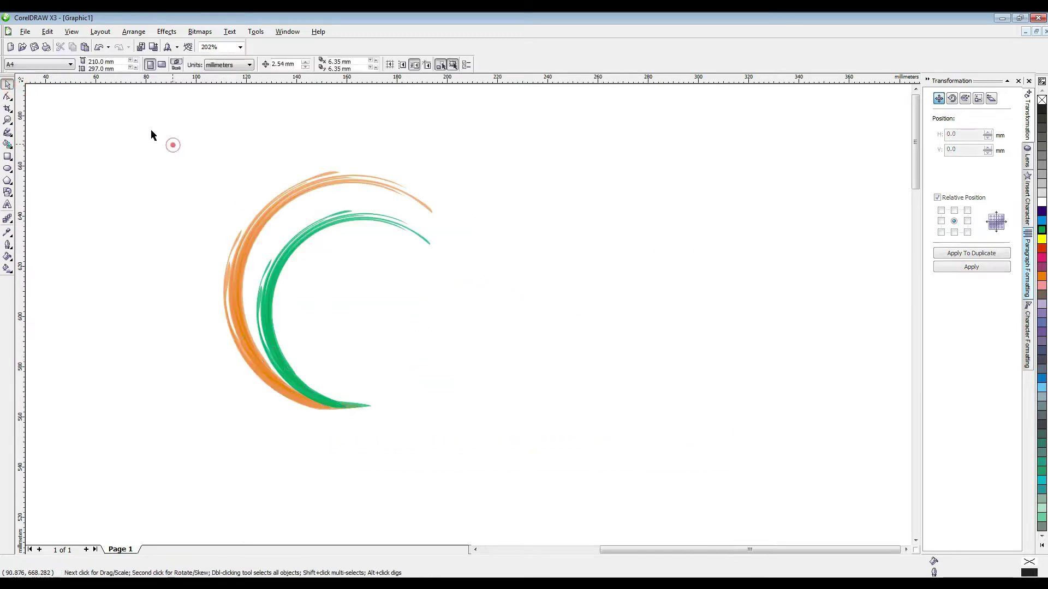
pyautogui.moveTo(151, 136); pyautogui.dragTo(548, 446)
pyautogui.moveTo(328, 289); pyautogui.dragTo(258, 291)
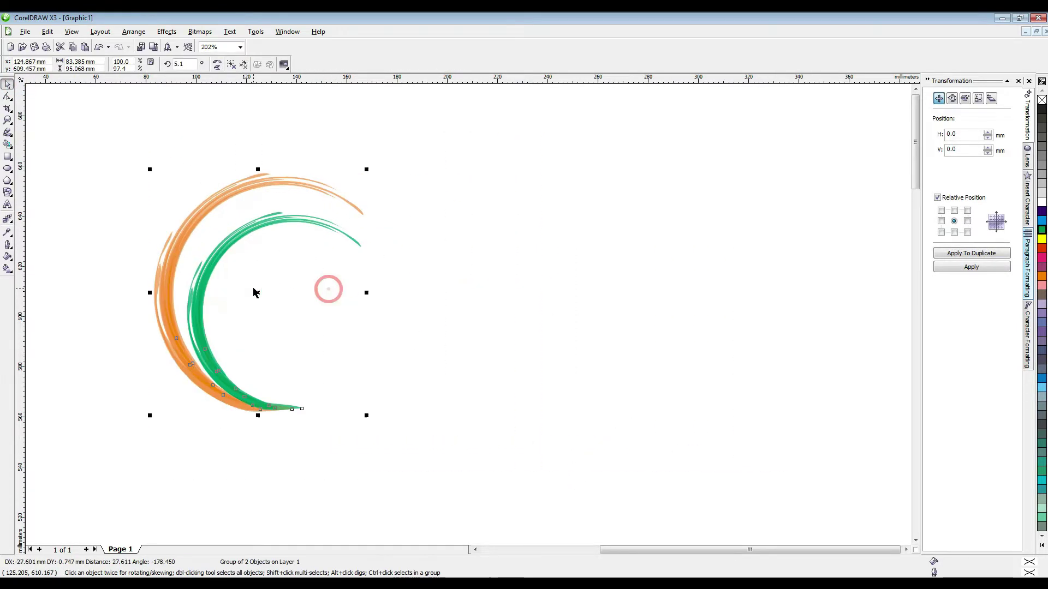
# Draw a circle about 73.4 mm in diameter in the empty area right of the arcs.
pyautogui.click(8, 168)
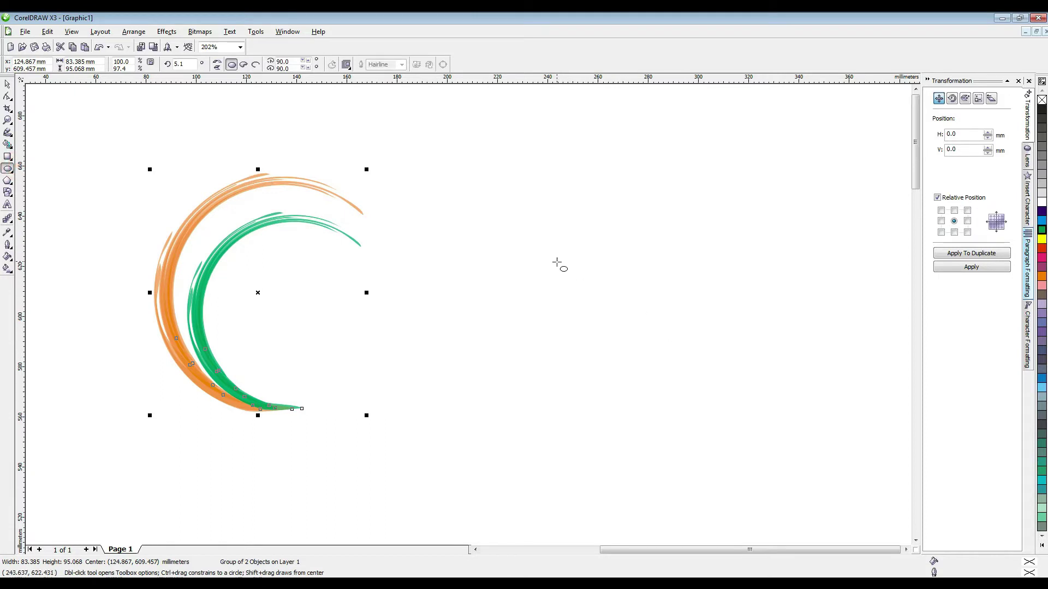
pyautogui.moveTo(548, 260); pyautogui.dragTo(734, 425)
pyautogui.press('space')
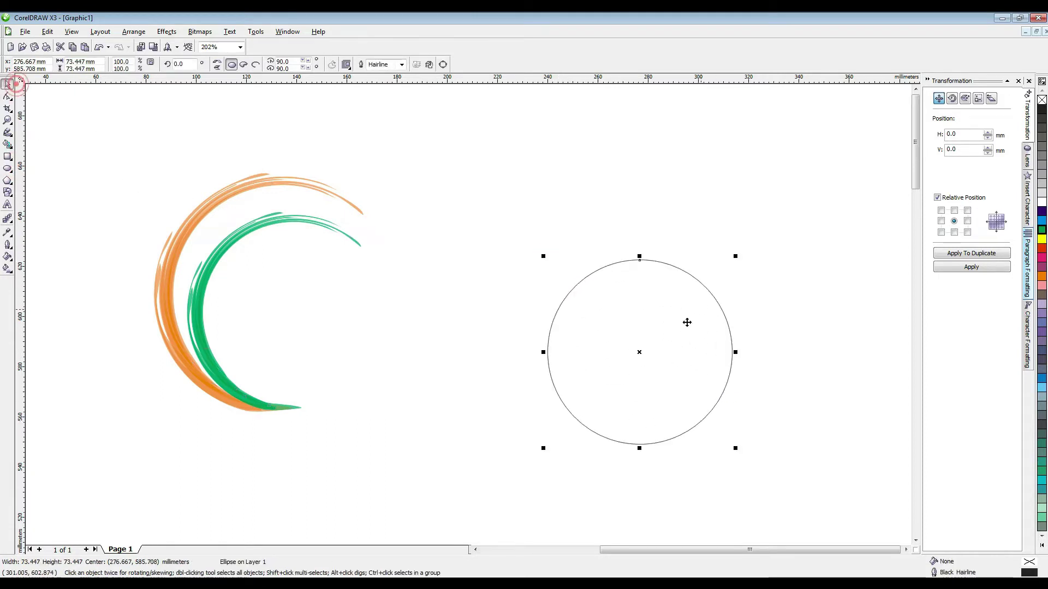
# Create a concentric duplicate of the circle, scaled down to about 11.5 mm in diameter.
pyautogui.press('z')
pyautogui.moveTo(435, 178); pyautogui.dragTo(725, 440)
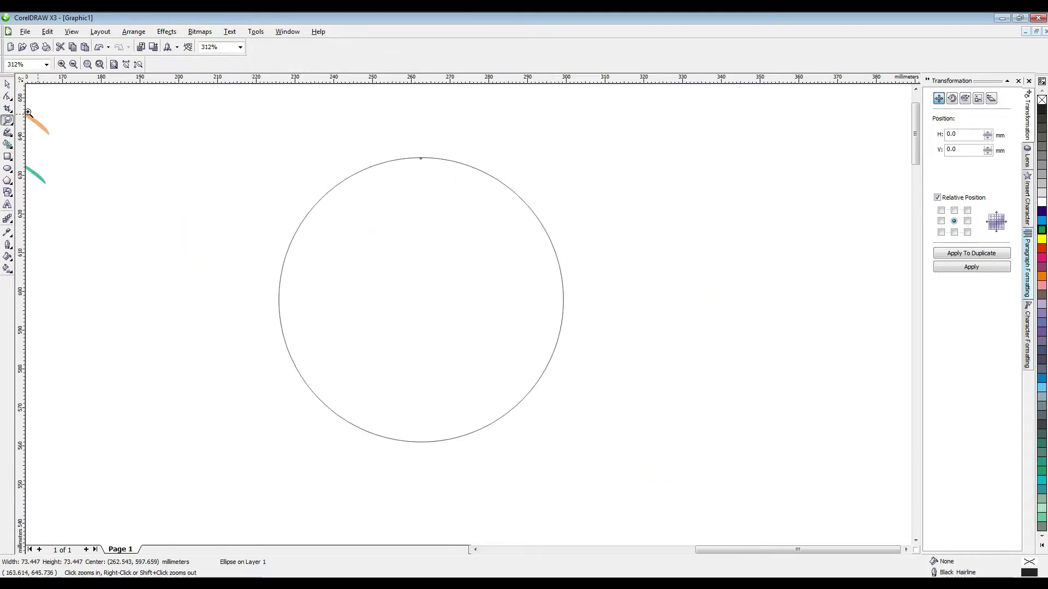
pyautogui.press('space')
pyautogui.moveTo(567, 154); pyautogui.dragTo(447, 260)
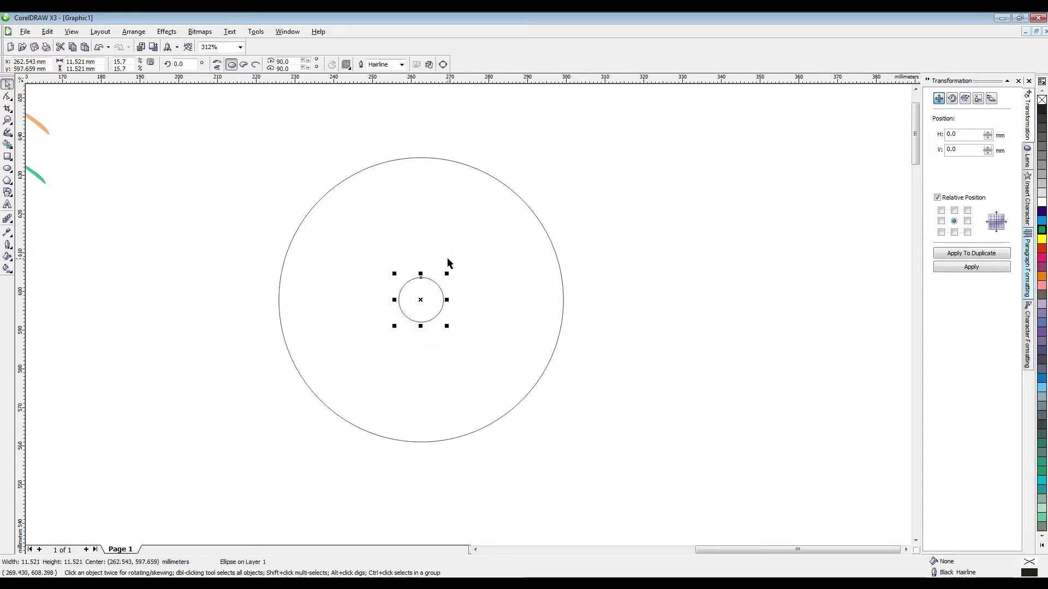
# Draw a long thin rectangle about 83 mm by 4.2 mm above and right of the circles.
pyautogui.click(8, 156)
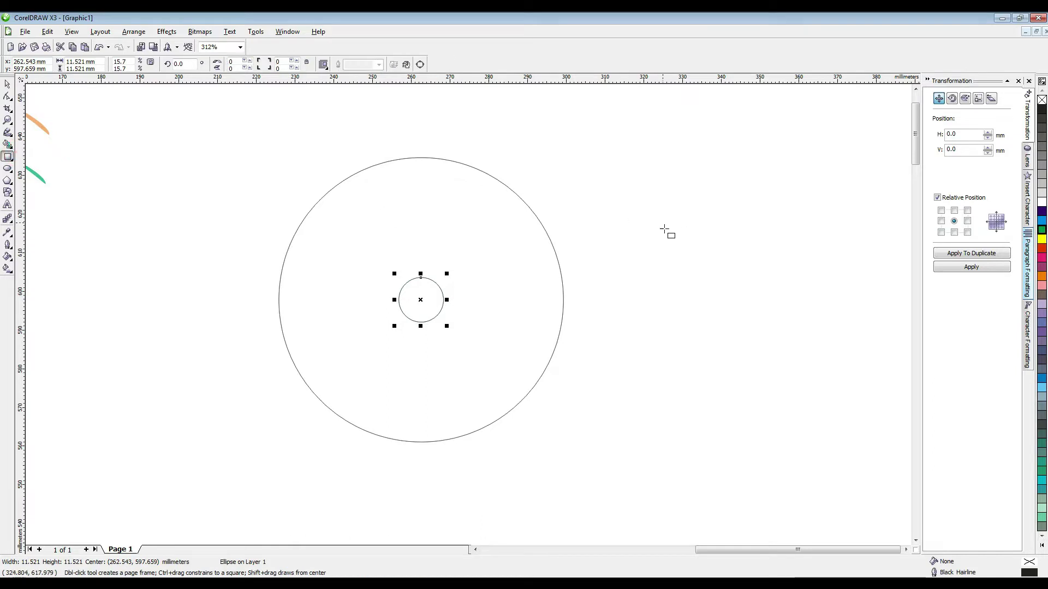
pyautogui.press('h')
pyautogui.moveTo(672, 220); pyautogui.dragTo(505, 339)
pyautogui.click(7, 156)
pyautogui.moveTo(385, 197); pyautogui.dragTo(707, 214)
# Place a horizontal guideline through the rectangle's middle and a vertical one about a third along it, near x = 323 mm.
pyautogui.press('z')
pyautogui.moveTo(308, 146); pyautogui.dragTo(809, 302)
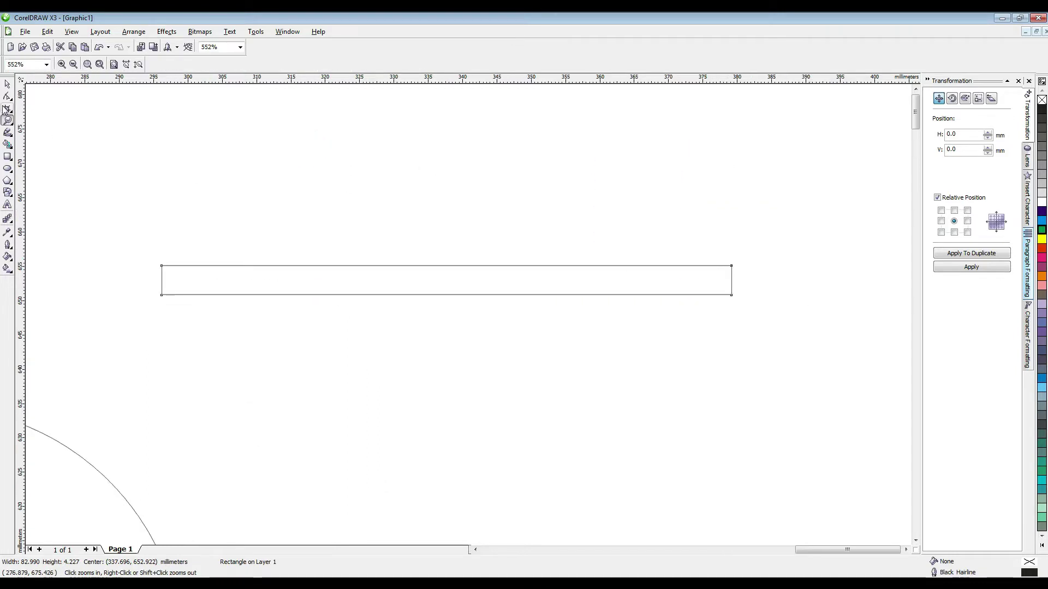
pyautogui.click(8, 84)
pyautogui.moveTo(268, 79); pyautogui.dragTo(273, 281)
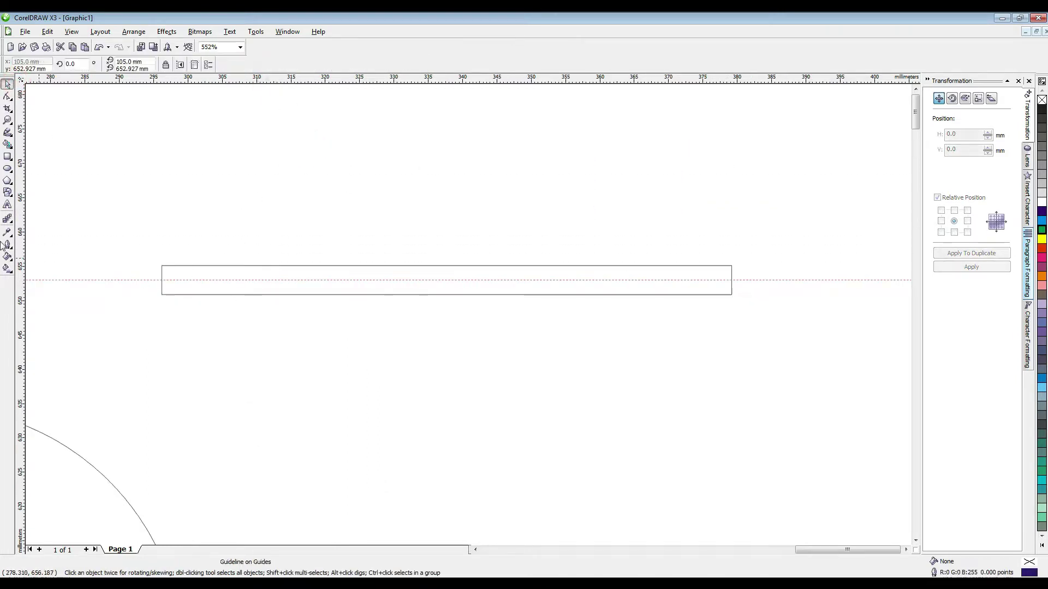
pyautogui.moveTo(25, 234); pyautogui.dragTo(346, 244)
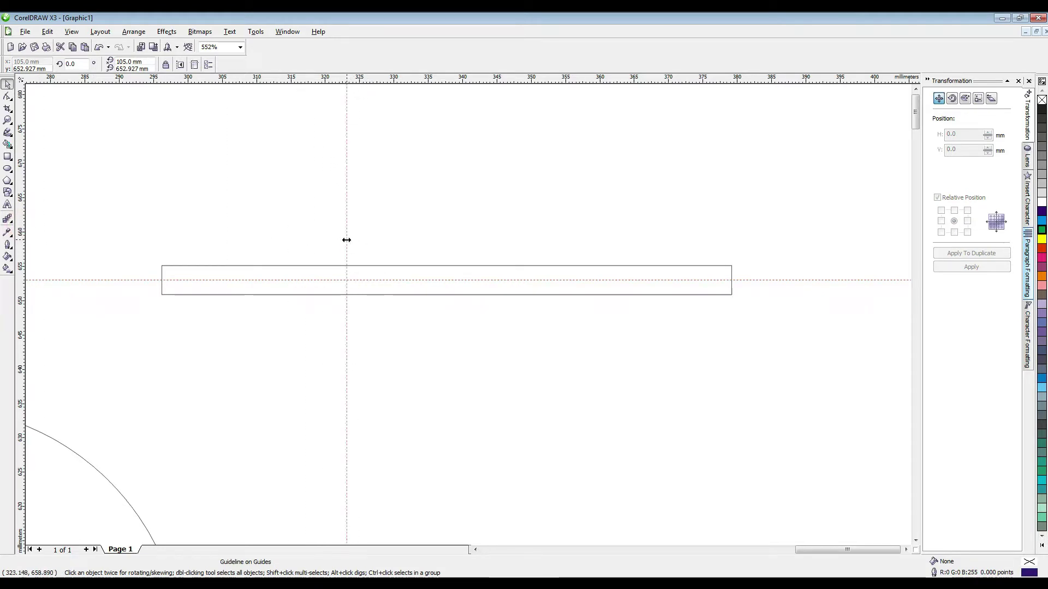
# Convert the rectangle to curves and add nodes on its upper and lower edges at the vertical guideline.
pyautogui.click(233, 267)
pyautogui.hotkey('ctrl', 'q')
pyautogui.press('z')
pyautogui.moveTo(110, 211); pyautogui.dragTo(543, 390)
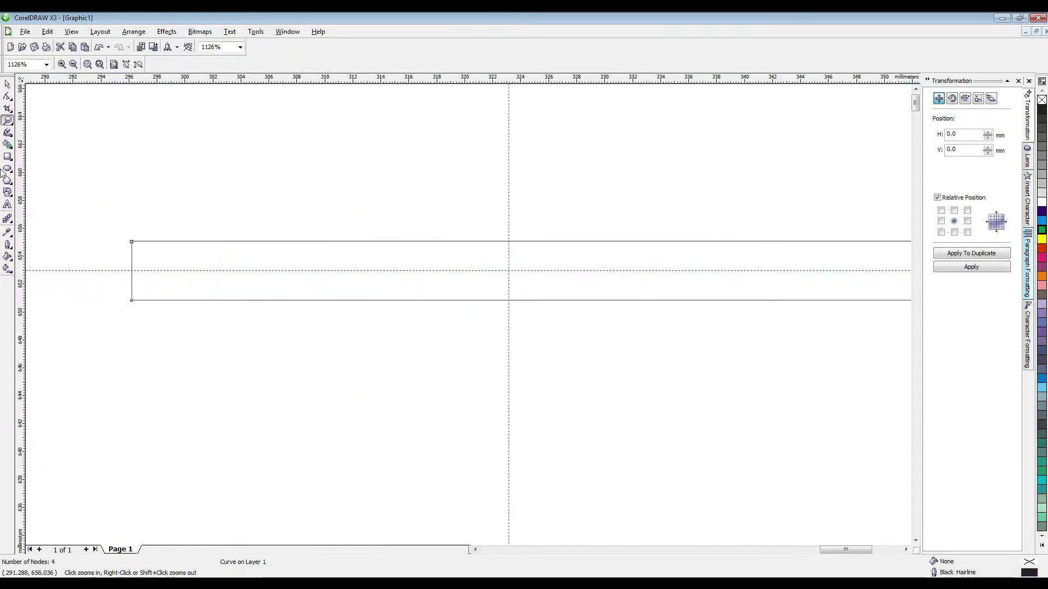
pyautogui.click(7, 96)
pyautogui.doubleClick(509, 241)
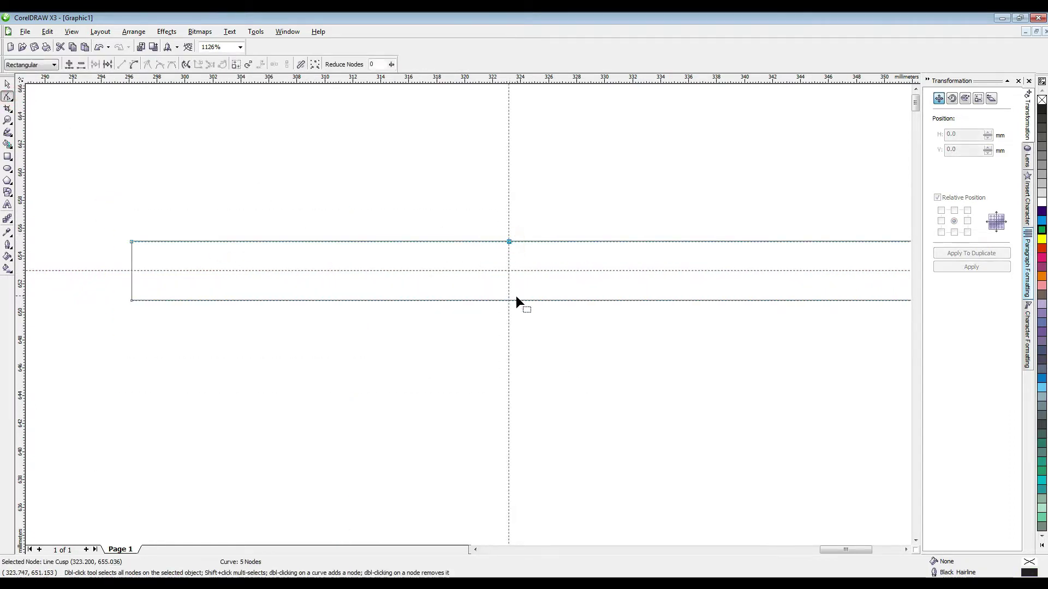
pyautogui.doubleClick(508, 299)
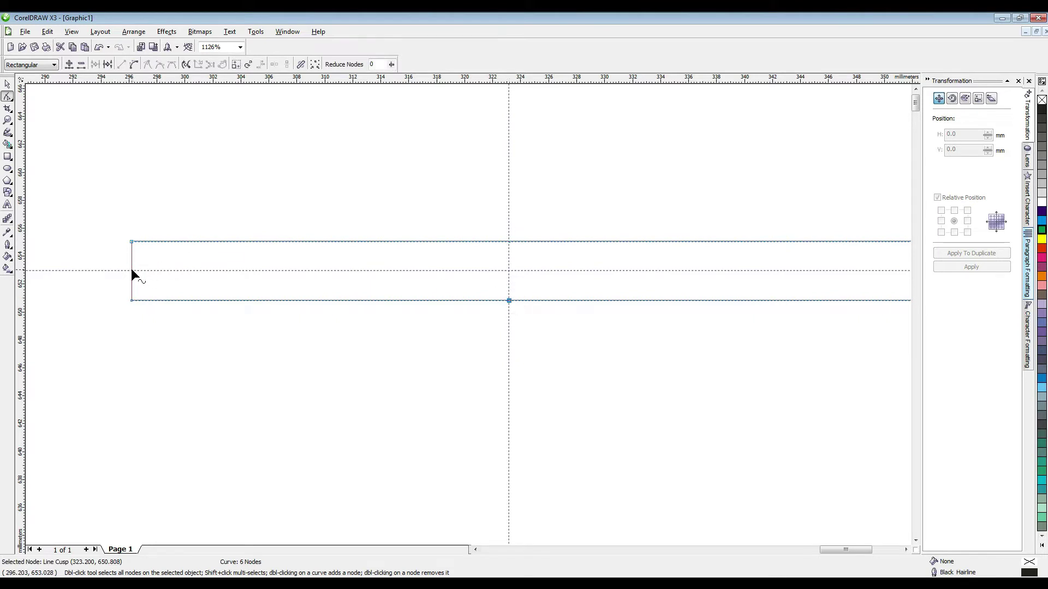
# Taper the shape's left end to a point by adding a node at the horizontal guideline and removing both corner nodes.
pyautogui.doubleClick(131, 270)
pyautogui.doubleClick(131, 241)
pyautogui.doubleClick(131, 300)
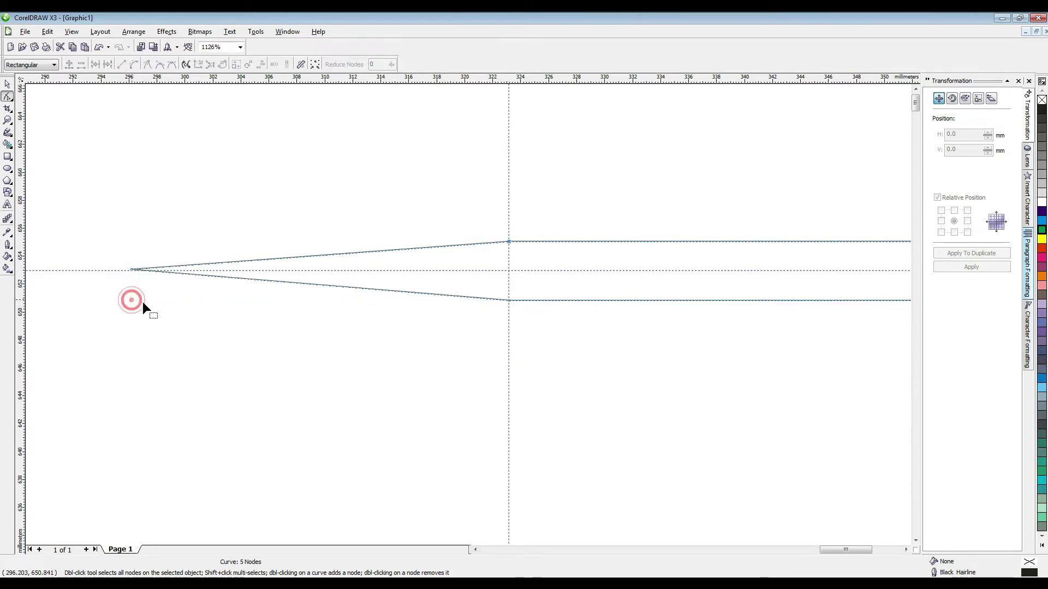
# Taper the shape's right end to a point with a middle node in place of its two corner nodes.
pyautogui.moveTo(859, 548); pyautogui.dragTo(887, 549)
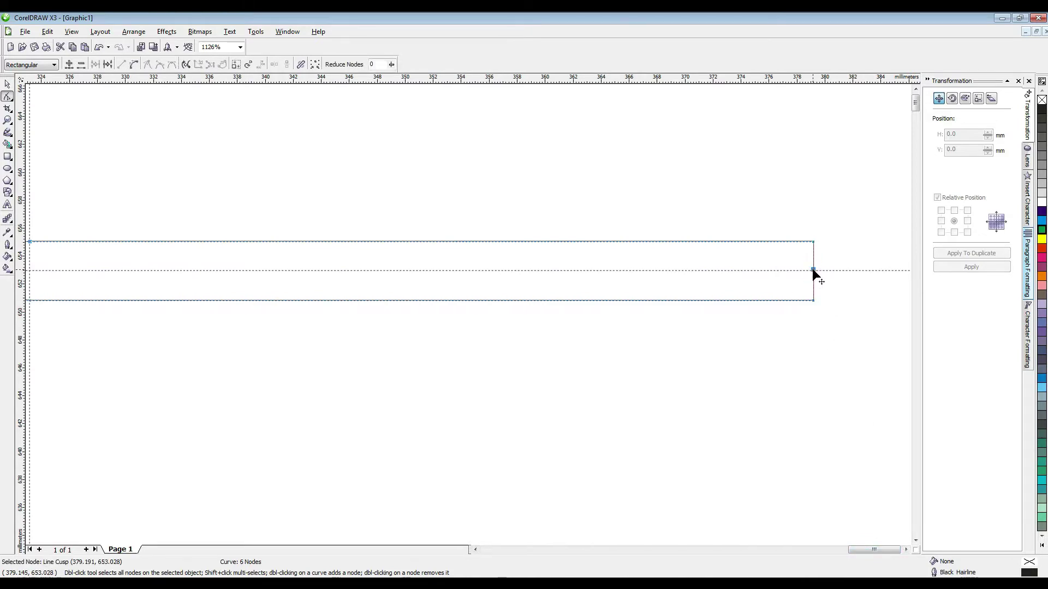
pyautogui.doubleClick(812, 242)
pyautogui.doubleClick(813, 300)
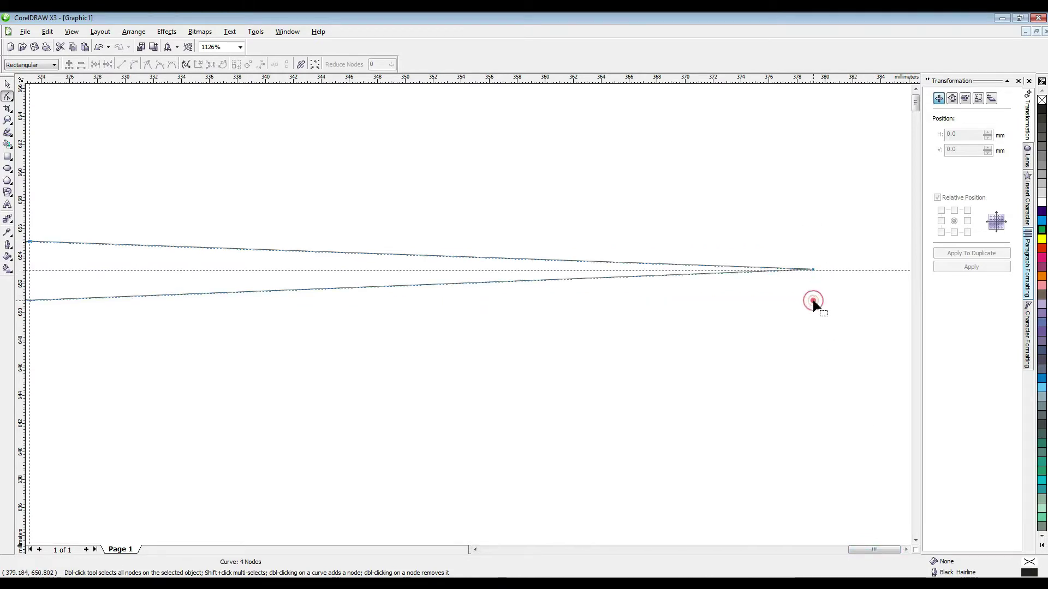
# Delete the vertical and horizontal guidelines crossing the spike shape.
pyautogui.press('z')
pyautogui.press('F3')
pyautogui.click(7, 84)
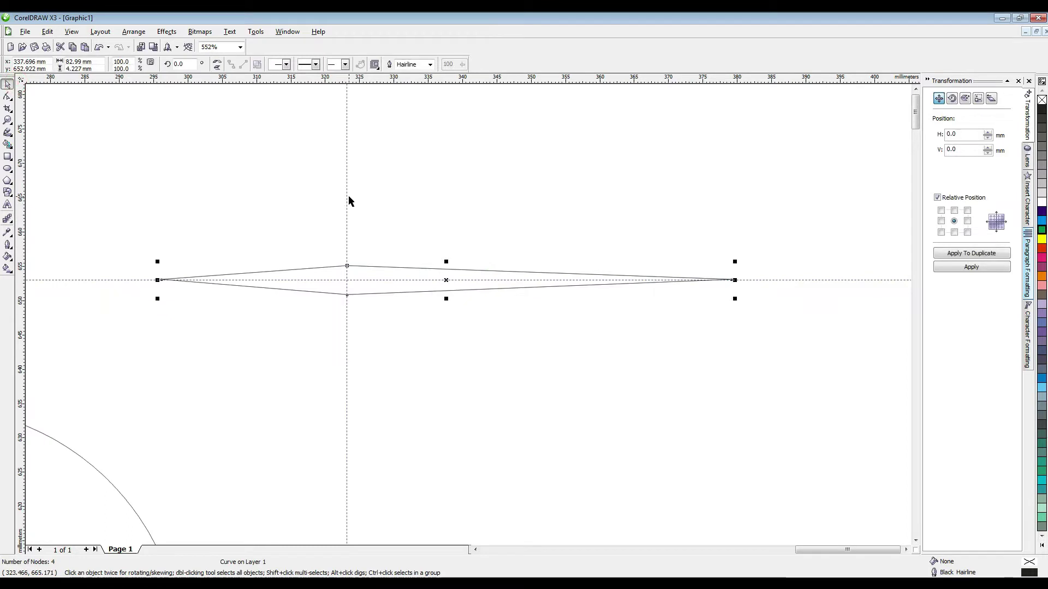
pyautogui.click(347, 198)
pyautogui.press('Delete')
pyautogui.click(146, 280)
pyautogui.press('Delete')
# Fill the spike shape with black and remove its outline.
pyautogui.click(374, 281)
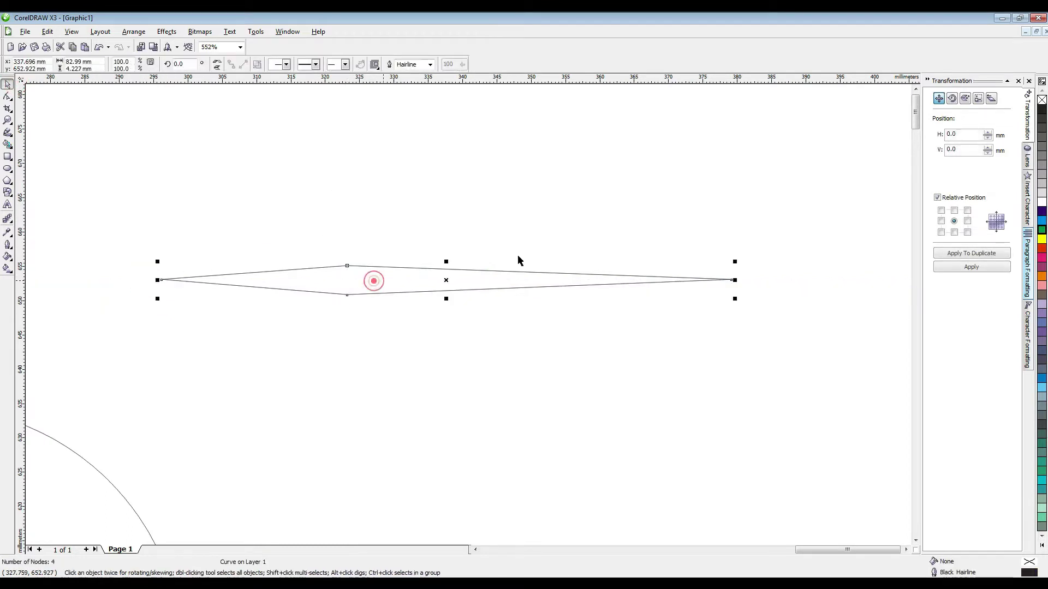
pyautogui.click(1042, 111)
pyautogui.rightClick(1041, 100)
pyautogui.press('z')
pyautogui.press('F3')
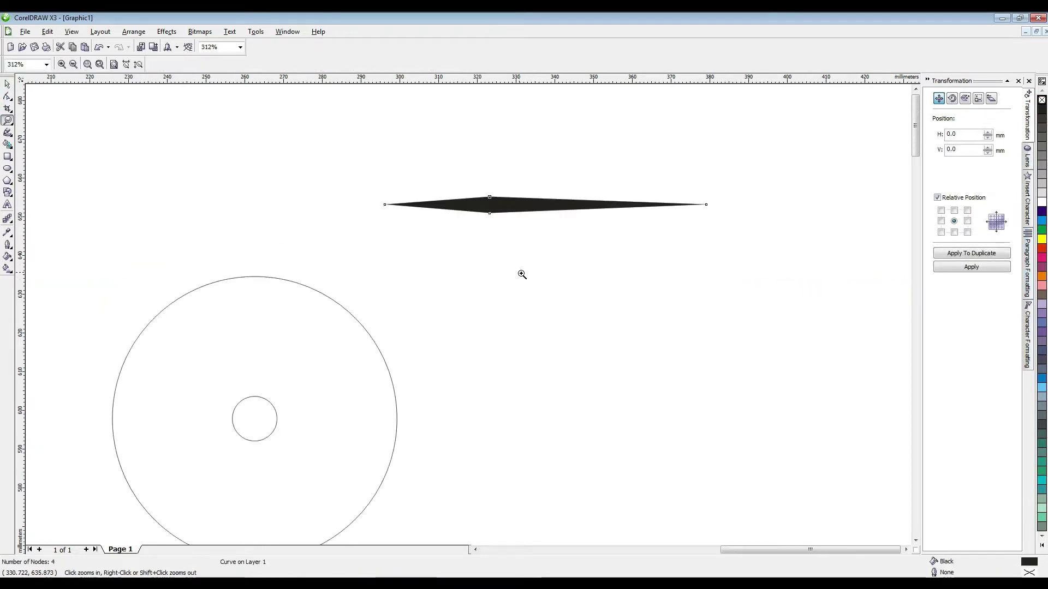
# Rotate the black spike by 90 degrees.
pyautogui.click(7, 83)
pyautogui.click(186, 64)
pyautogui.write('90')
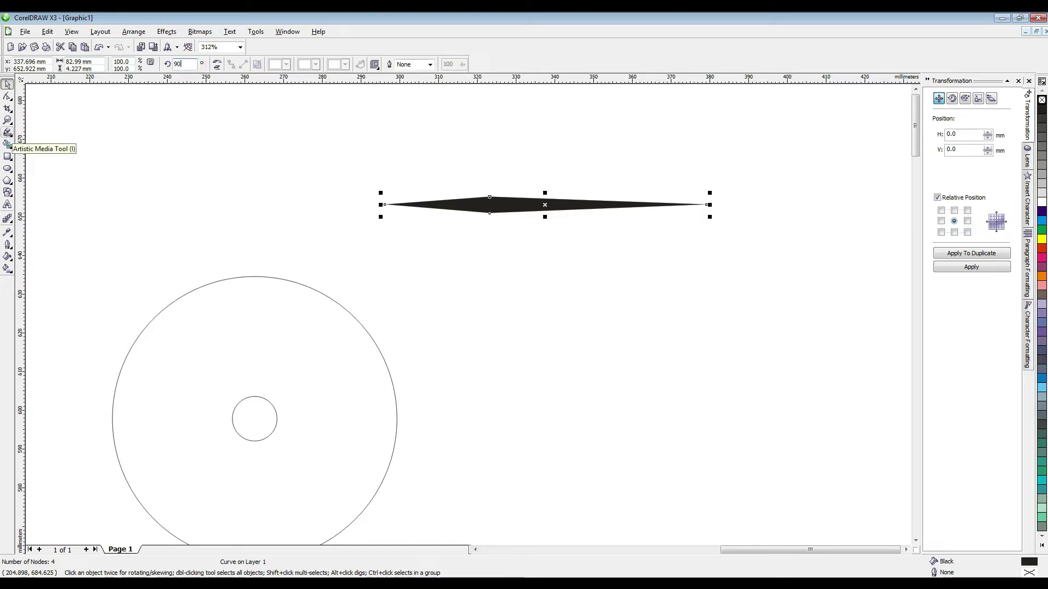
pyautogui.press('Return')
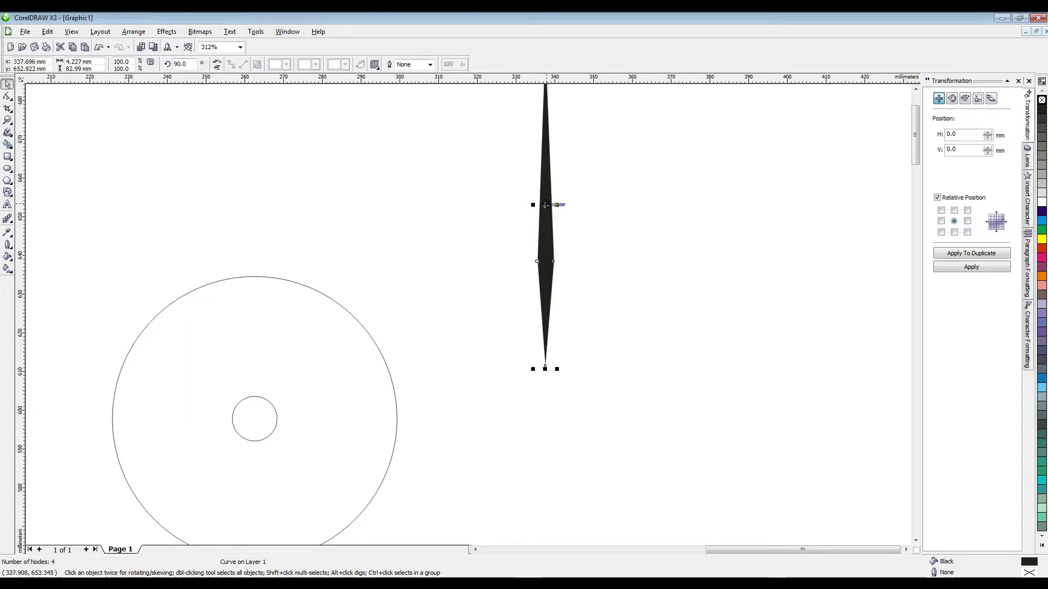
# Center the spike over the circles and shrink it to about 4 by 40.2 mm, reaching from the inner circle to the outer circle's top.
pyautogui.moveTo(545, 205); pyautogui.dragTo(261, 276)
pyautogui.moveTo(256, 121); pyautogui.dragTo(254, 192)
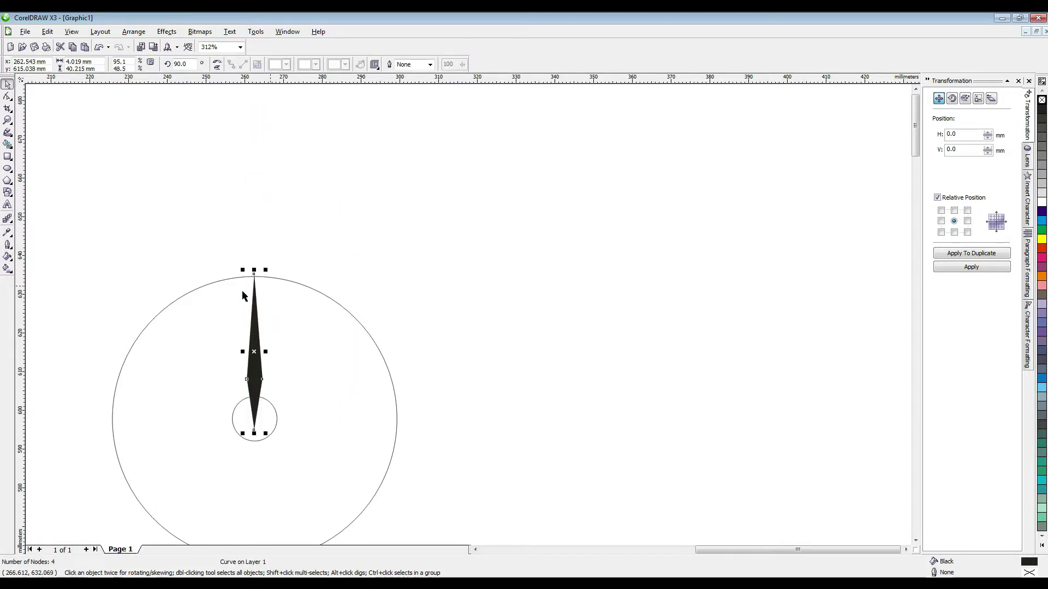
# Move the black spike straight up until its lower tip touches the top of the inner circle.
pyautogui.press('z')
pyautogui.moveTo(123, 240); pyautogui.dragTo(307, 487)
pyautogui.click(7, 84)
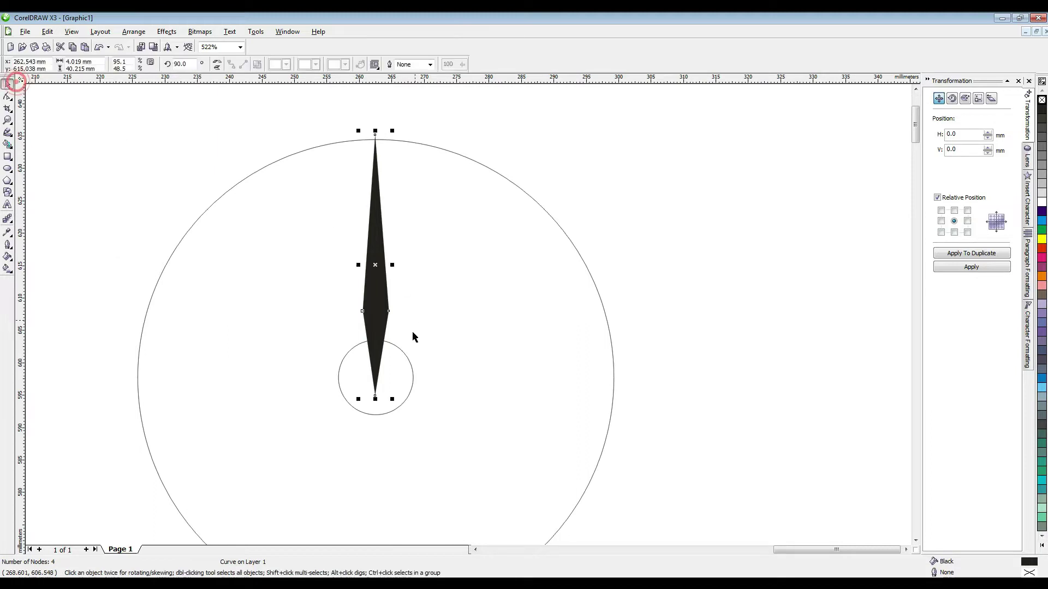
pyautogui.moveTo(376, 290); pyautogui.dragTo(473, 232)
pyautogui.moveTo(473, 251); pyautogui.dragTo(375, 254)
pyautogui.click(377, 374)
pyautogui.click(585, 120)
pyautogui.click(377, 186)
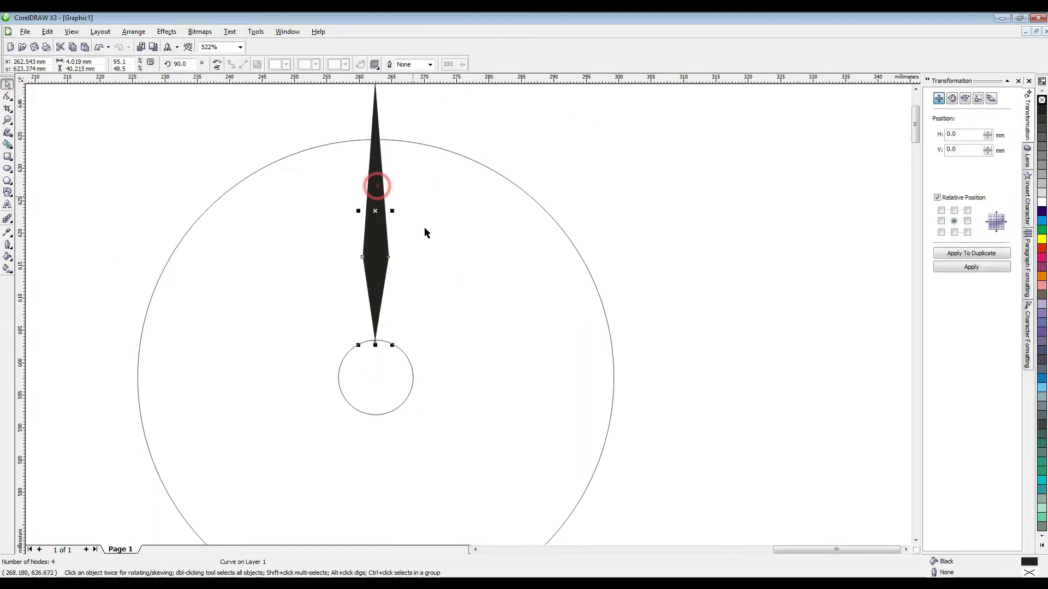
# Shorten the spike from its upper end to about 31.1 mm so its tip meets the outer circle.
pyautogui.press('z')
pyautogui.rightClick(403, 183)
pyautogui.moveTo(125, 213); pyautogui.dragTo(511, 504)
pyautogui.click(12, 85)
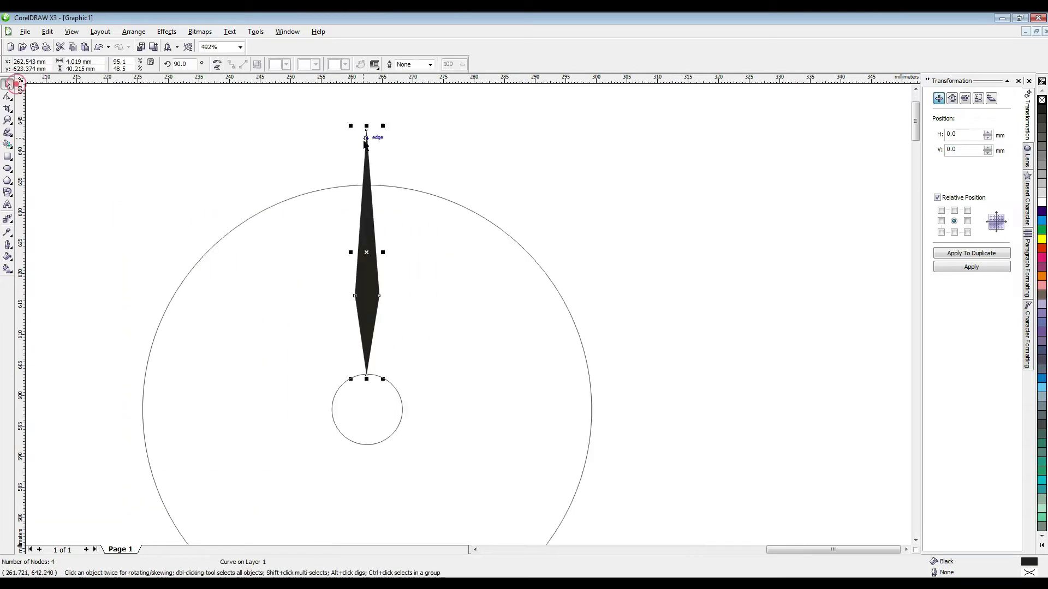
pyautogui.moveTo(366, 126); pyautogui.dragTo(366, 186)
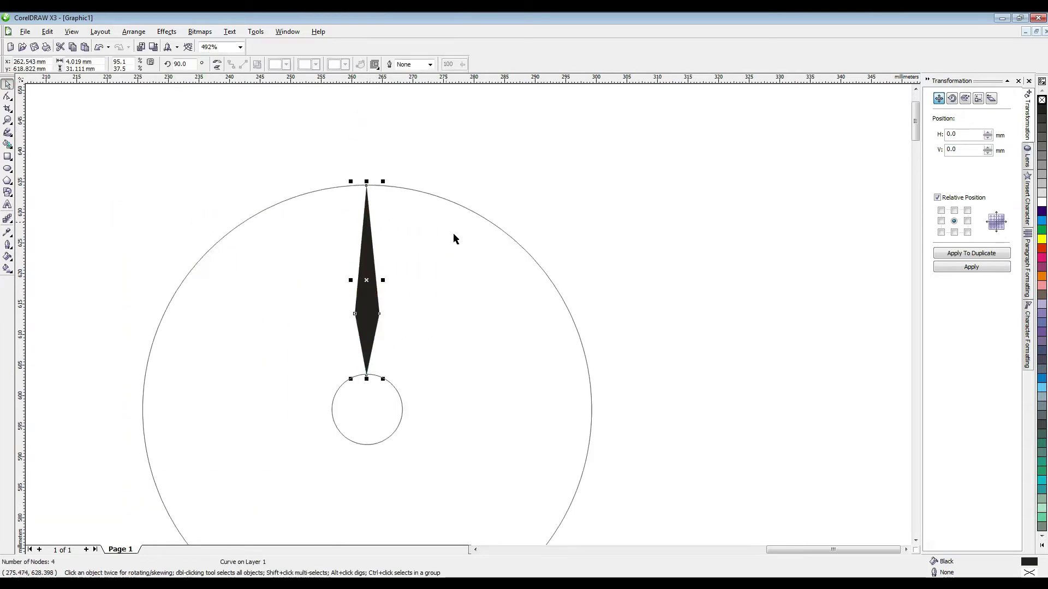
# Shrink the inner circle slightly about its center and stretch the spike's lower tip down to meet it, making the spike about 31.6 mm tall.
pyautogui.click(390, 415)
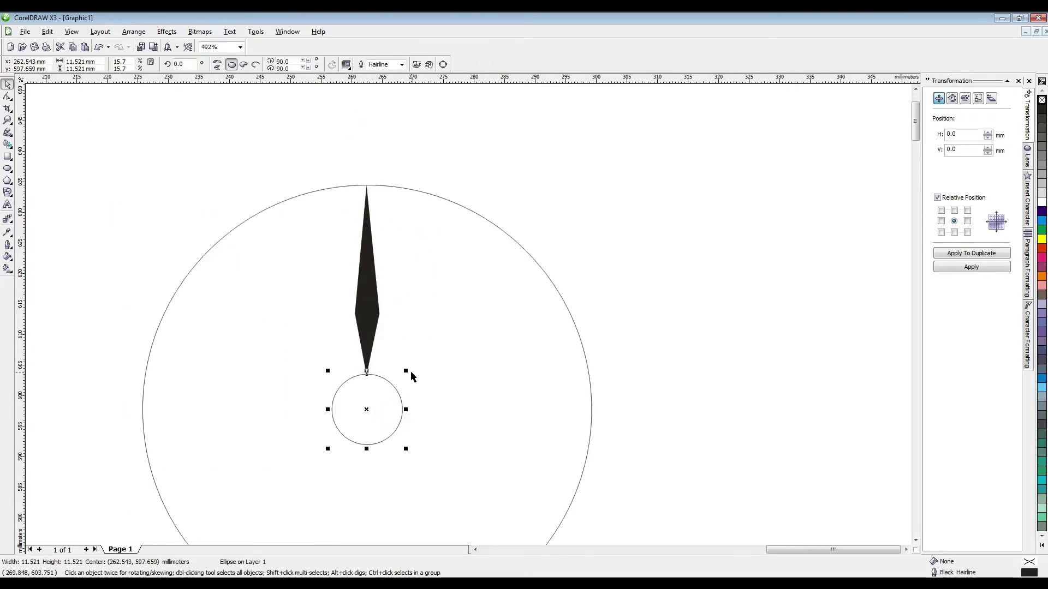
pyautogui.moveTo(405, 371); pyautogui.dragTo(403, 374)
pyautogui.click(365, 327)
pyautogui.press('z')
pyautogui.moveTo(236, 292); pyautogui.dragTo(452, 386)
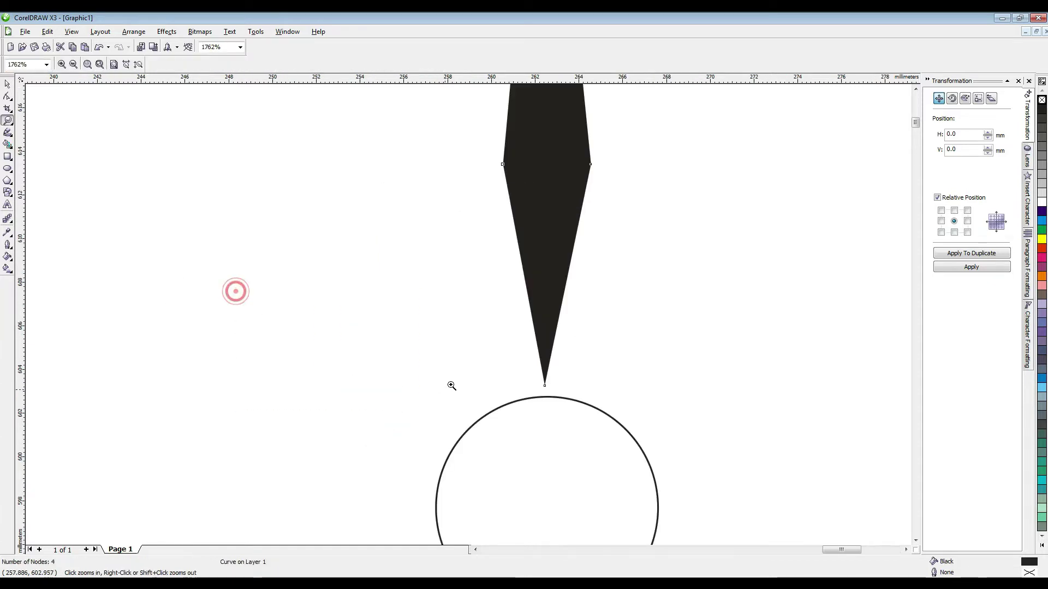
pyautogui.click(9, 84)
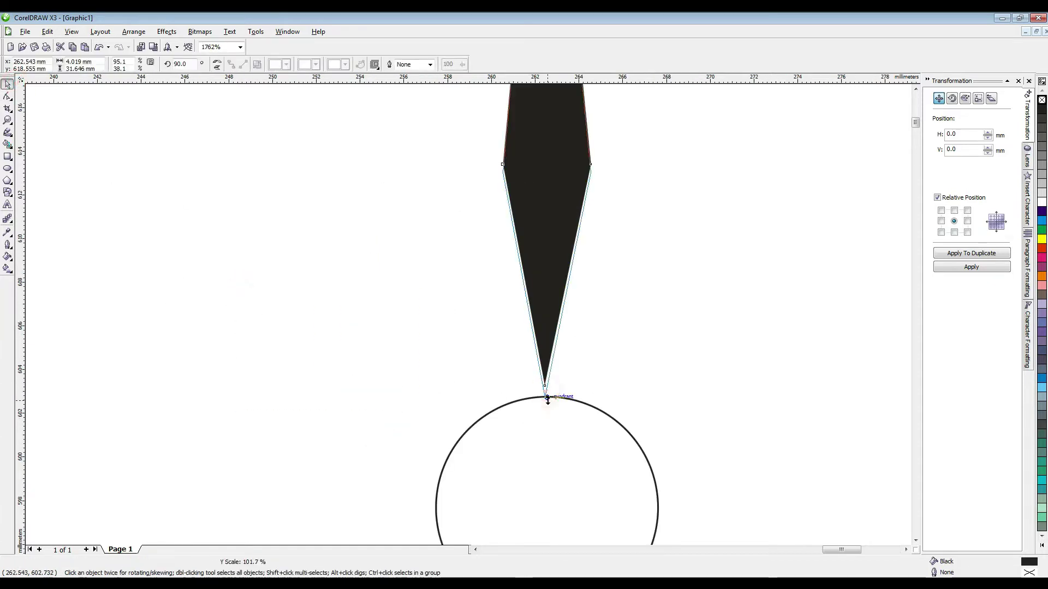
pyautogui.keyDown('shift'); pyautogui.click(564, 448); pyautogui.keyUp('shift')
# Examine closely how the spike's tips meet the inner and outer circles.
pyautogui.press('z')
pyautogui.press('F3')
pyautogui.press('F3')
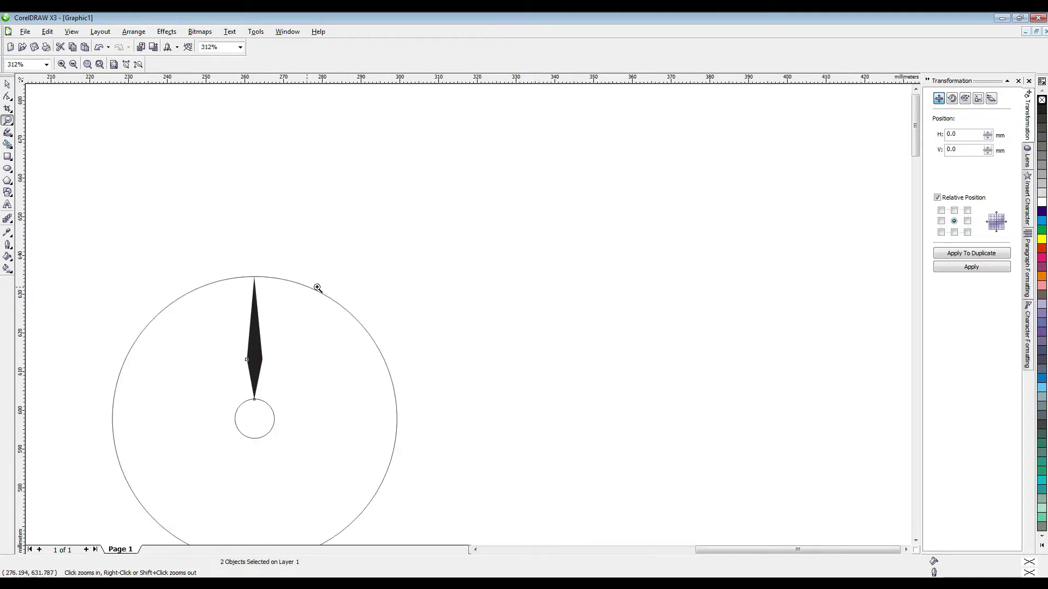
pyautogui.press('F3')
pyautogui.moveTo(500, 171); pyautogui.dragTo(766, 466)
pyautogui.moveTo(374, 149); pyautogui.dragTo(486, 274)
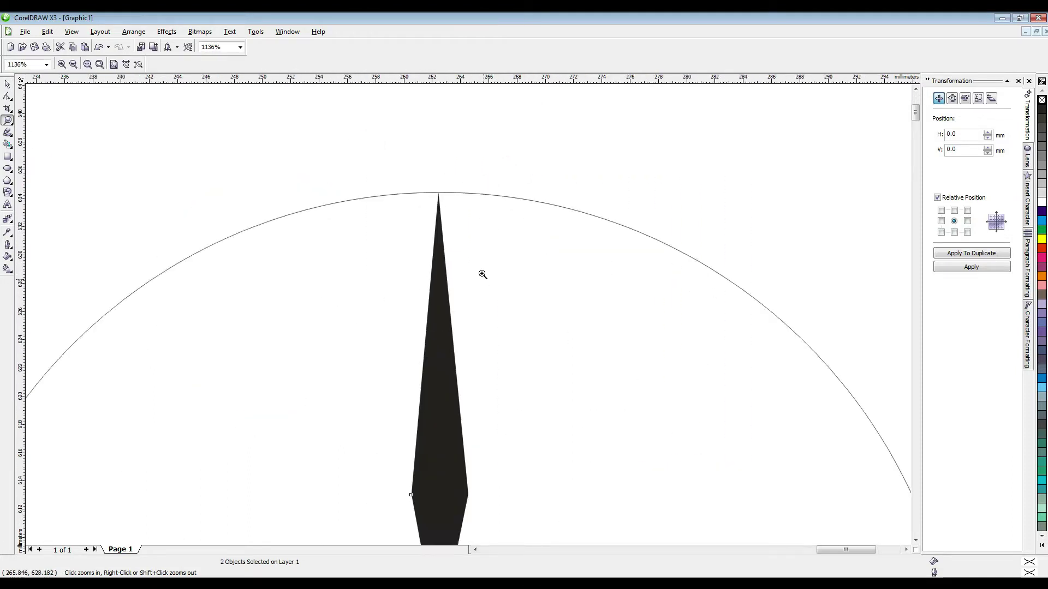
pyautogui.moveTo(362, 171); pyautogui.dragTo(515, 322)
pyautogui.press('F3')
pyautogui.press('F3')
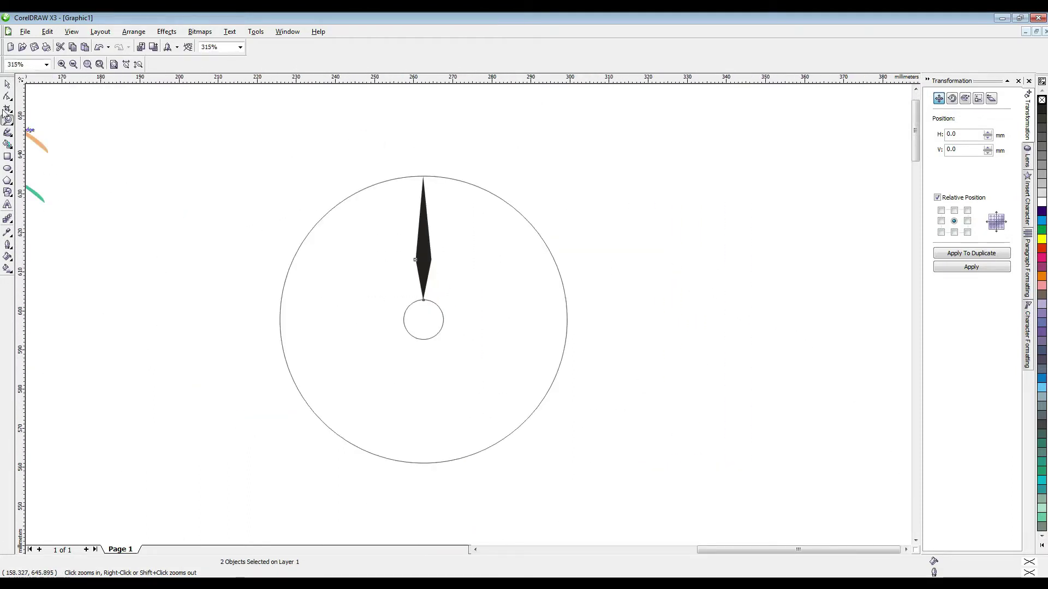
# Move the spike's rotation center to the shared center of the two circles.
pyautogui.click(7, 84)
pyautogui.click(710, 269)
pyautogui.click(426, 245)
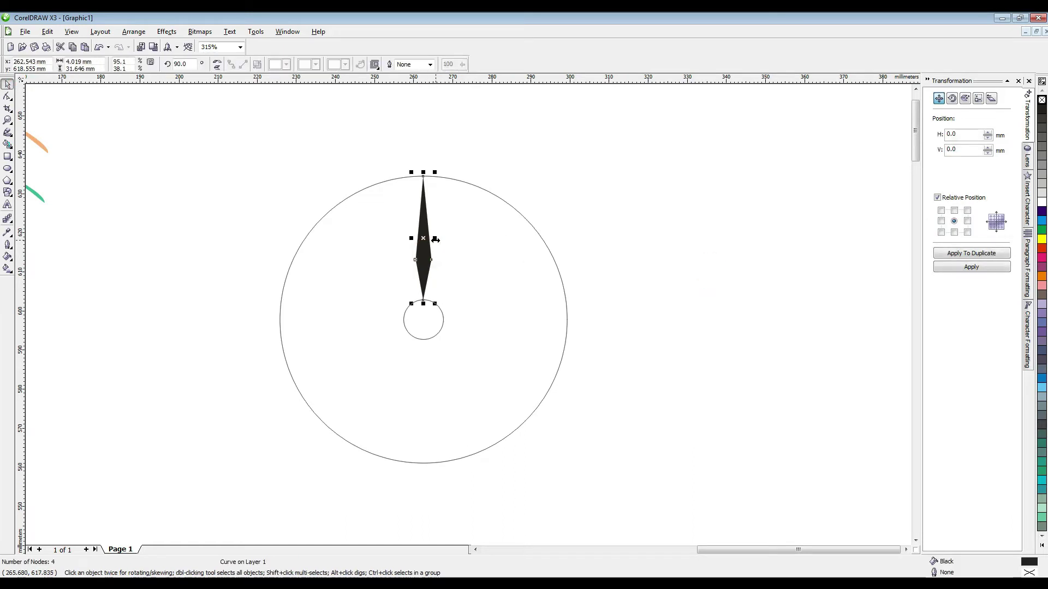
pyautogui.click(431, 241)
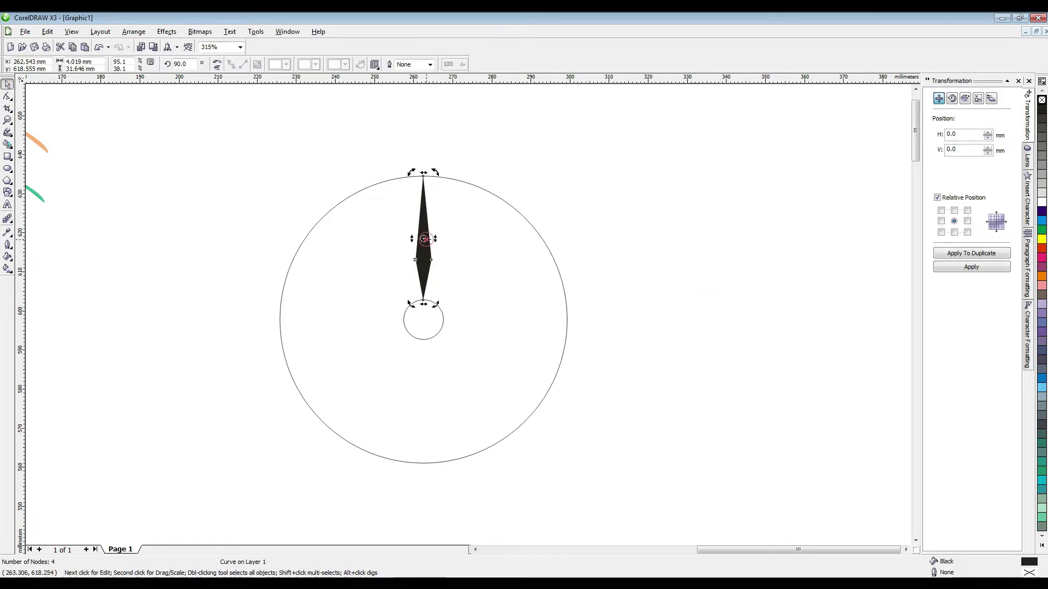
pyautogui.click(521, 211)
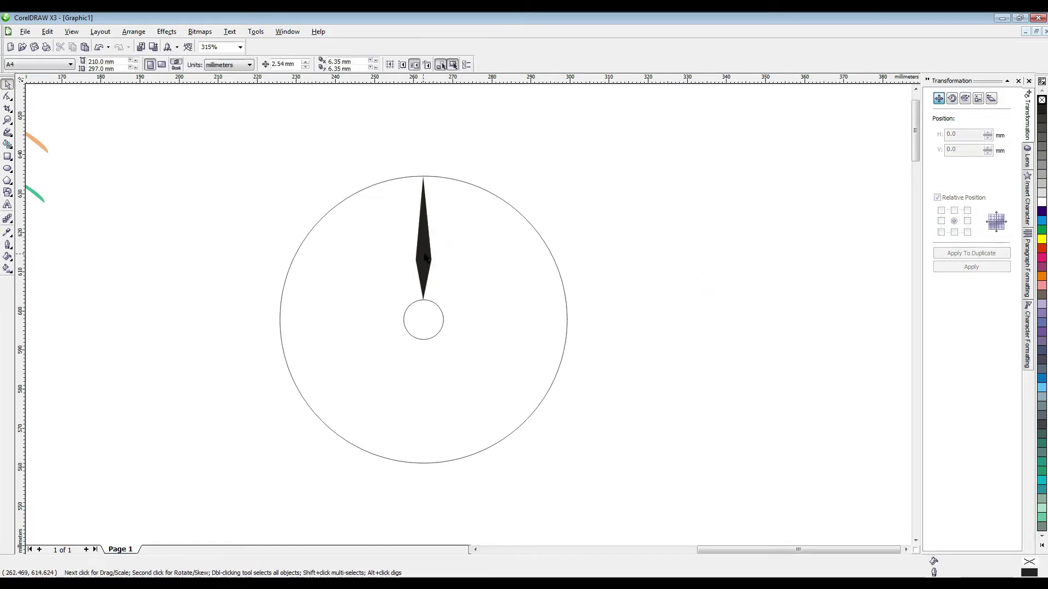
pyautogui.click(426, 258)
pyautogui.click(425, 244)
pyautogui.moveTo(427, 289); pyautogui.dragTo(425, 316)
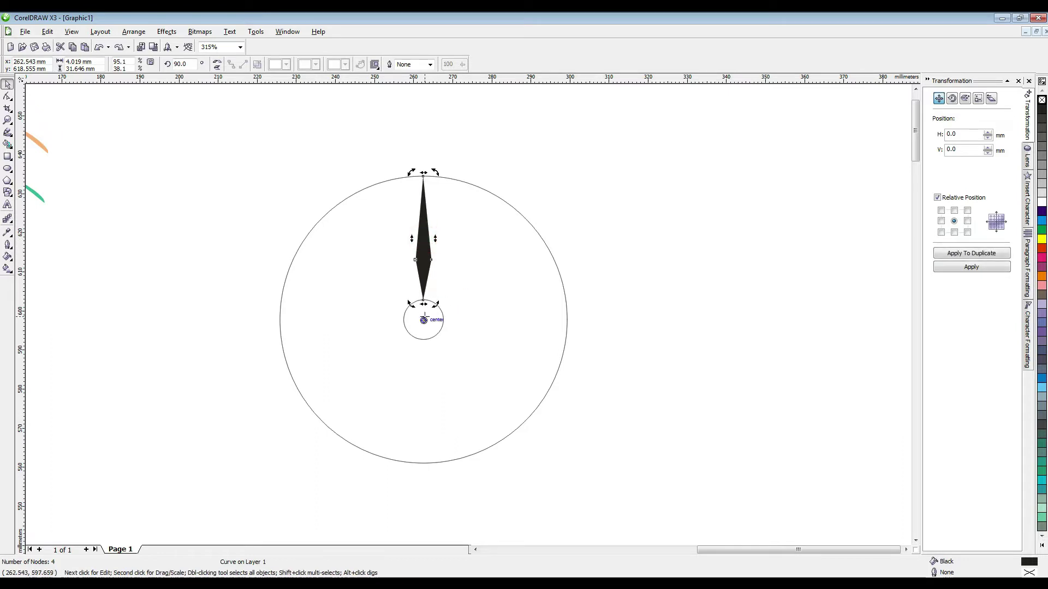
# Rotate a copy of the spike about 18 degrees clockwise and repeat the duplication until 20 spikes fill the wheel.
pyautogui.moveTo(435, 172); pyautogui.dragTo(483, 181)
pyautogui.hotkey('ctrl', 'r')
pyautogui.hotkey('ctrl', 'r')
pyautogui.hotkey('ctrl', 'r')
pyautogui.hotkey('ctrl', 'r')
pyautogui.hotkey('ctrl', 'r')
pyautogui.hotkey('ctrl', 'r')
pyautogui.hotkey('ctrl', 'r')
pyautogui.hotkey('ctrl', 'r')
pyautogui.hotkey('ctrl', 'r')
pyautogui.hotkey('ctrl', 'r')
pyautogui.hotkey('ctrl', 'r')
pyautogui.hotkey('ctrl', 'r')
pyautogui.hotkey('ctrl', 'r')
pyautogui.hotkey('ctrl', 'r')
pyautogui.hotkey('ctrl', 'r')
pyautogui.hotkey('ctrl', 'r')
pyautogui.hotkey('ctrl', 'r')
pyautogui.hotkey('ctrl', 'r')
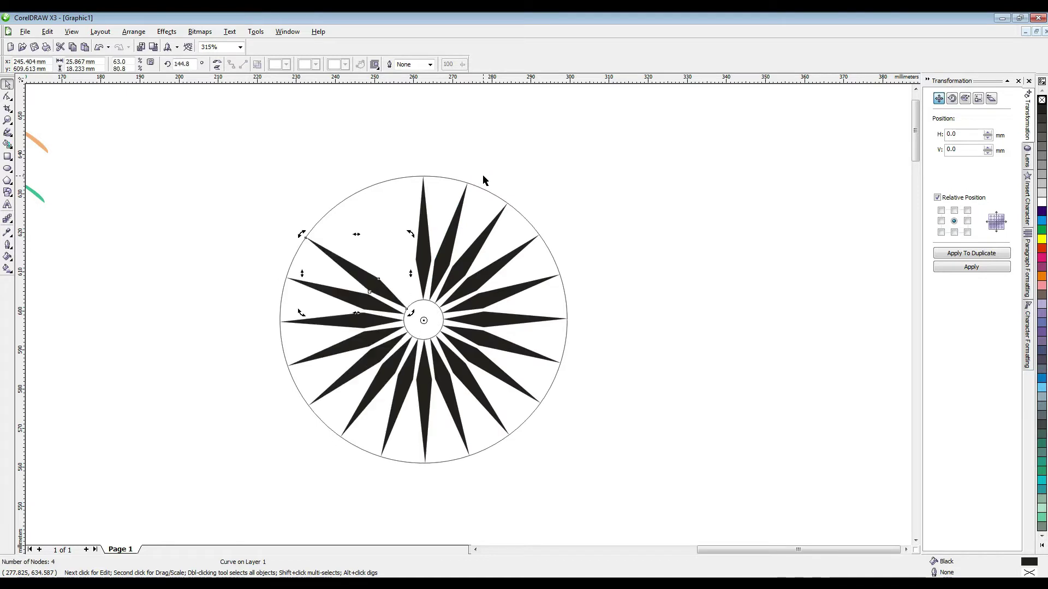
pyautogui.click(688, 205)
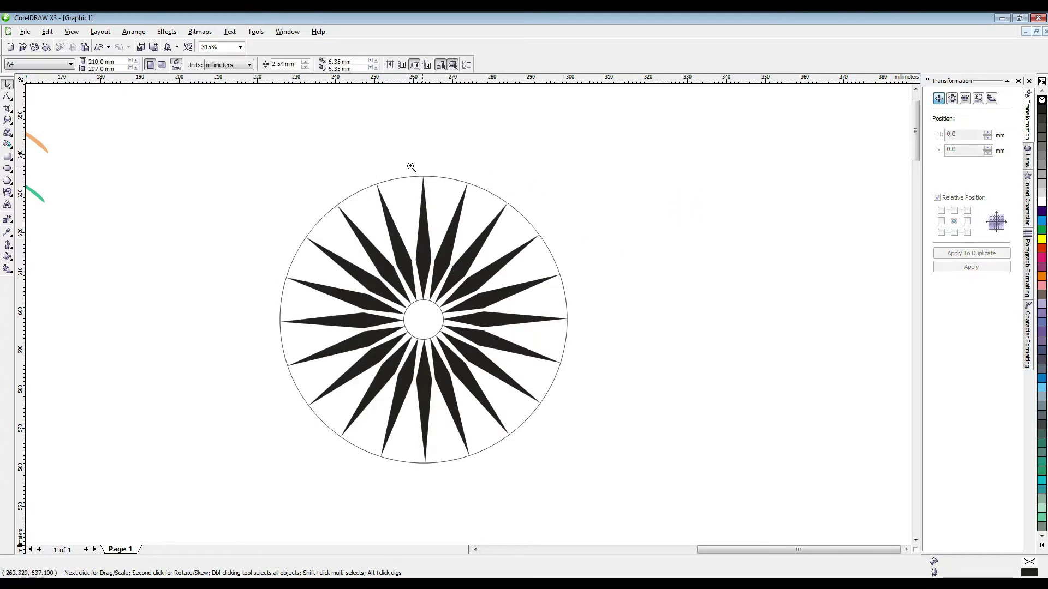
# Draw a rectangle about 4.2 by 9.3 mm across the outer circle's top edge and round its corners fully into a capsule.
pyautogui.press('z')
pyautogui.moveTo(263, 136); pyautogui.dragTo(652, 334)
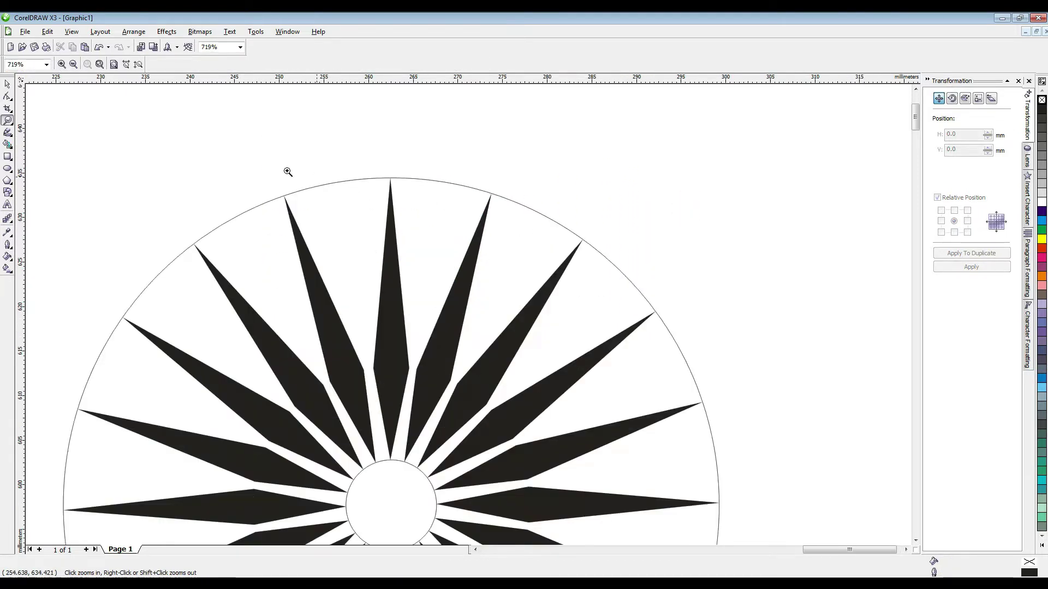
pyautogui.click(8, 158)
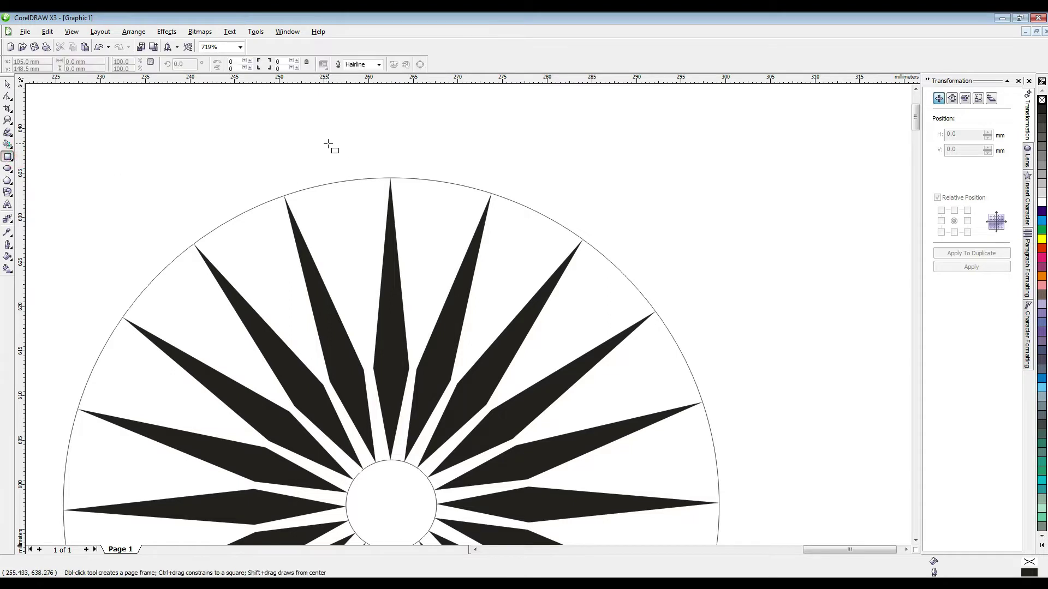
pyautogui.moveTo(332, 140)
pyautogui.mouseDown()
pyautogui.moveTo(356, 223)
pyautogui.moveTo(372, 226)
pyautogui.moveTo(363, 228)
pyautogui.mouseUp()
pyautogui.click(7, 96)
pyautogui.click(8, 84)
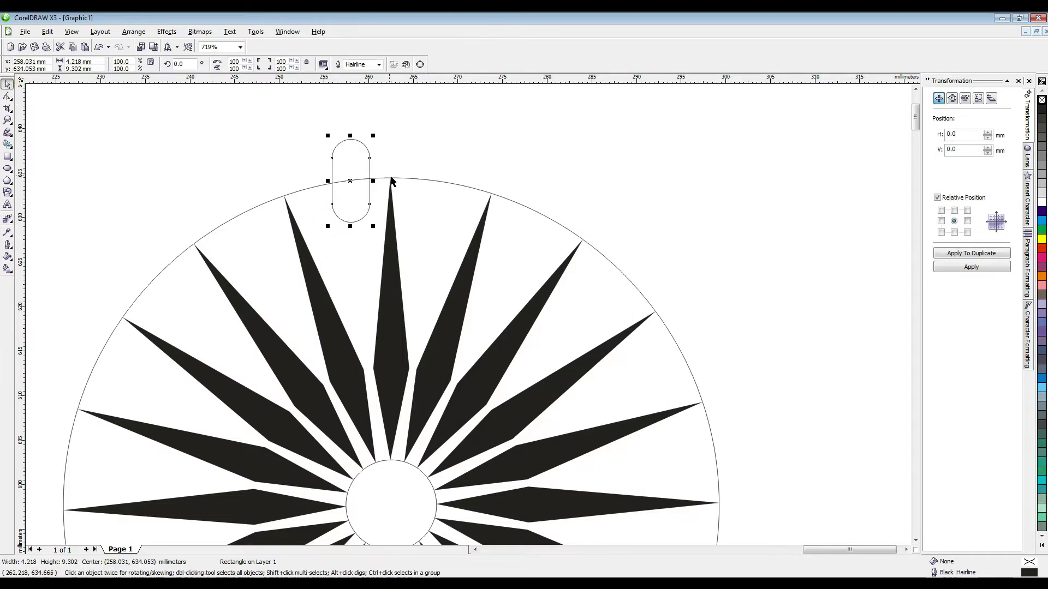
# Center the capsule horizontally on the outer circle.
pyautogui.keyDown('shift'); pyautogui.click(398, 175); pyautogui.keyUp('shift')
pyautogui.press('c')
pyautogui.click(475, 166)
# Enlarge the capsule to about 4.5 by 10 mm and raise it slightly over the outer circle's top edge.
pyautogui.press('z')
pyautogui.click(286, 137)
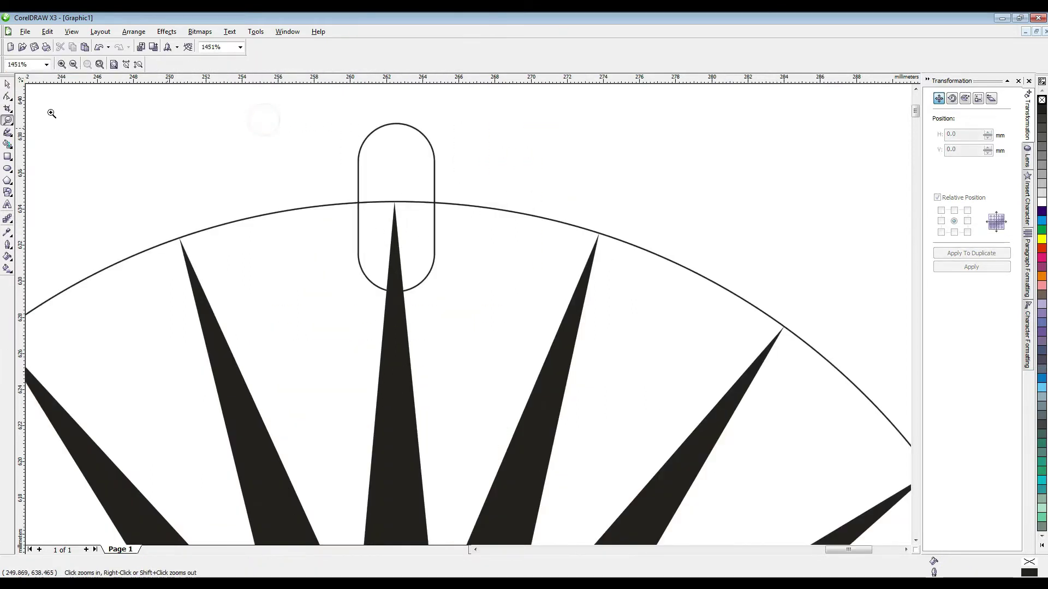
pyautogui.click(8, 84)
pyautogui.click(403, 173)
pyautogui.moveTo(437, 118); pyautogui.dragTo(437, 111)
pyautogui.moveTo(396, 210); pyautogui.dragTo(393, 183)
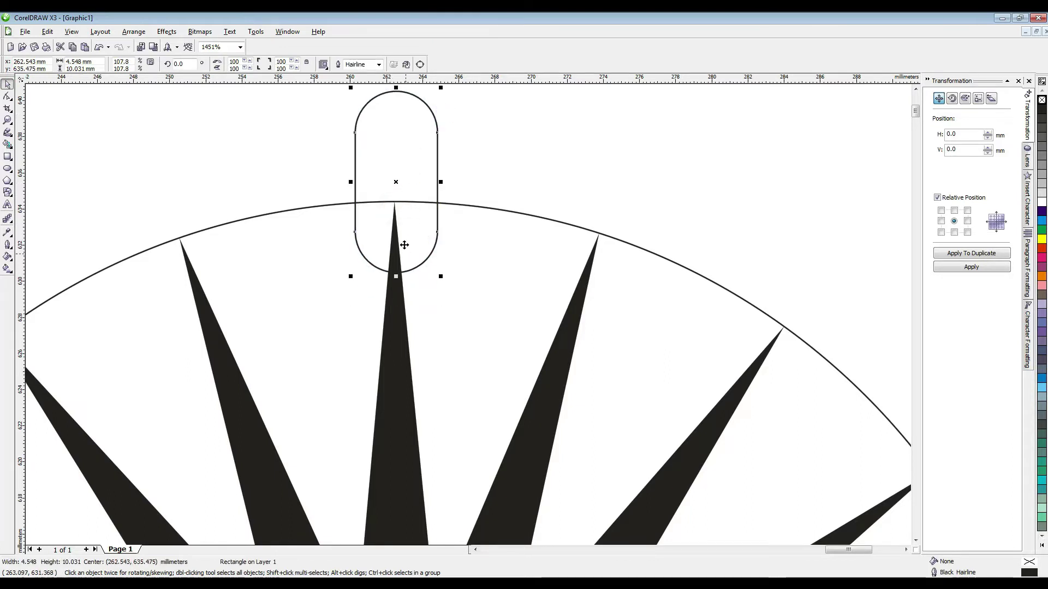
pyautogui.keyDown('shift'); pyautogui.click(465, 206); pyautogui.keyUp('shift')
pyautogui.click(557, 173)
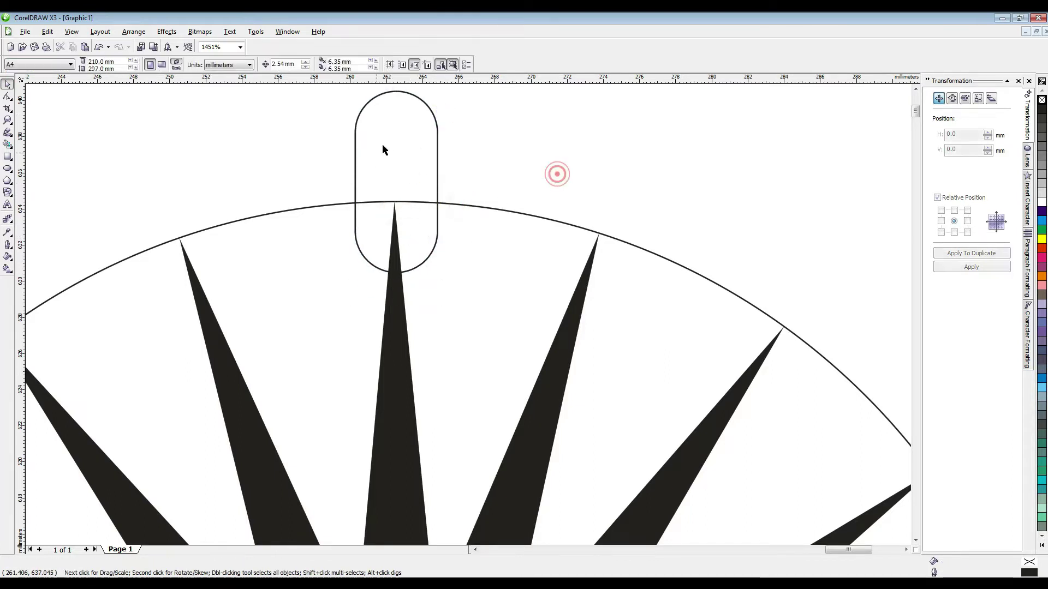
# Reduce the capsule to its U-shaped part inside the outer circle and delete the rest.
pyautogui.moveTo(404, 127); pyautogui.dragTo(550, 155)
pyautogui.click(475, 207)
pyautogui.keyDown('shift'); pyautogui.click(436, 141); pyautogui.keyUp('shift')
pyautogui.click(304, 64)
pyautogui.press('Delete')
pyautogui.click(414, 253)
# Set the U shape's rotation center to the wheel's center and rotate it into the first gap clockwise from the top spike.
pyautogui.press('z')
pyautogui.rightClick(486, 264)
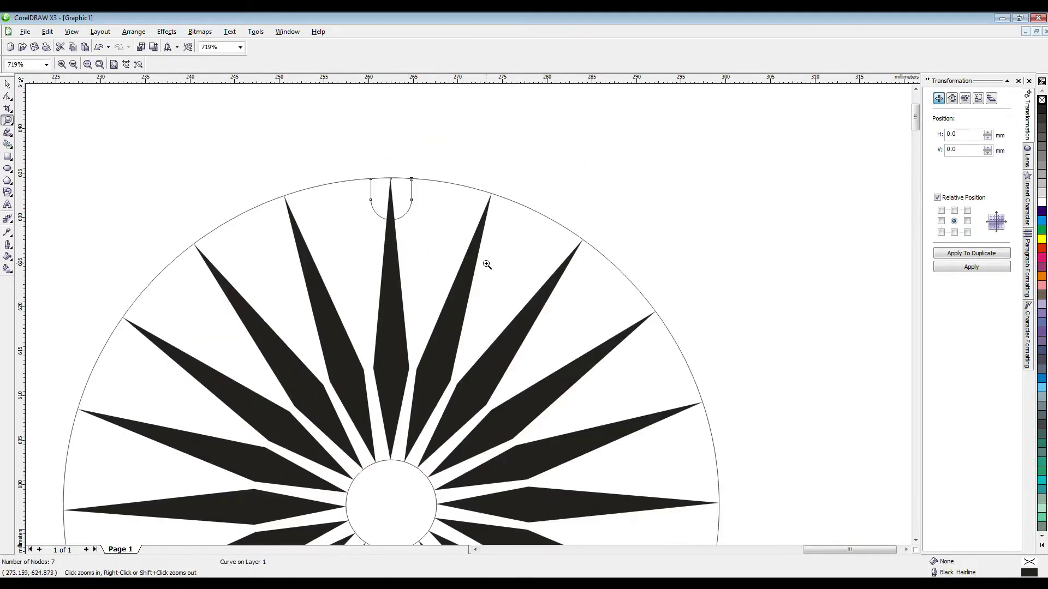
pyautogui.rightClick(487, 264)
pyautogui.click(8, 85)
pyautogui.click(423, 186)
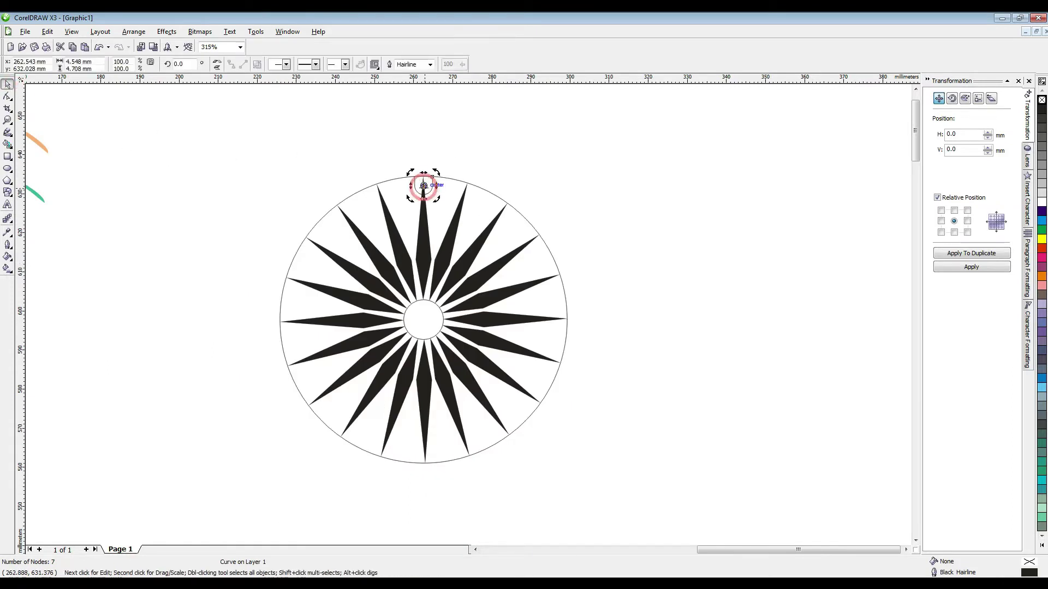
pyautogui.moveTo(423, 187); pyautogui.dragTo(423, 320)
pyautogui.moveTo(436, 174); pyautogui.dragTo(458, 168)
pyautogui.click(509, 158)
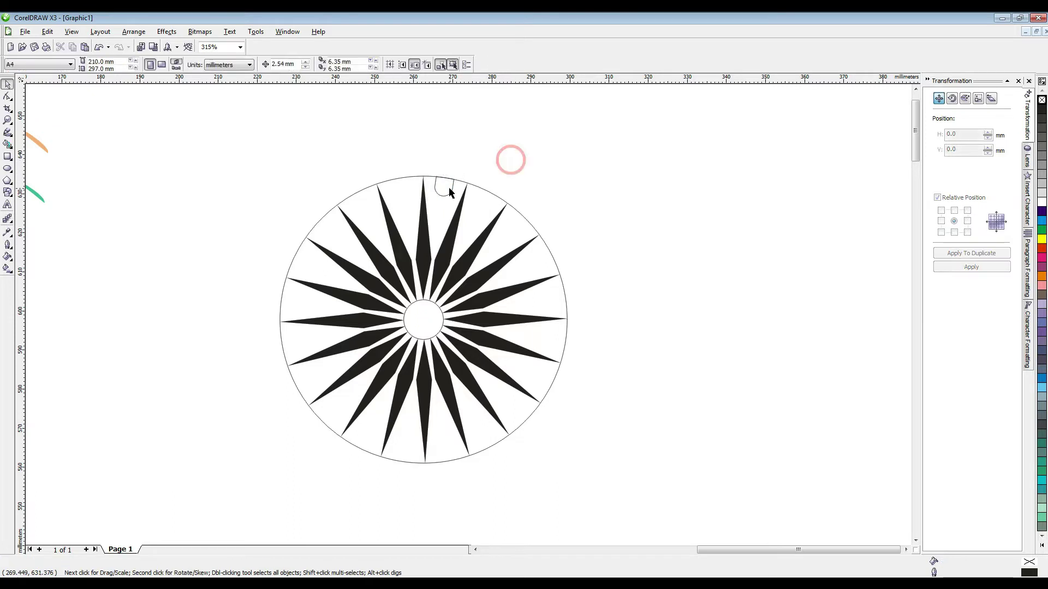
# Place rotated copies of the U shape in the second and third gaps clockwise along the rim.
pyautogui.click(443, 185)
pyautogui.click(443, 186)
pyautogui.moveTo(457, 173); pyautogui.dragTo(505, 192)
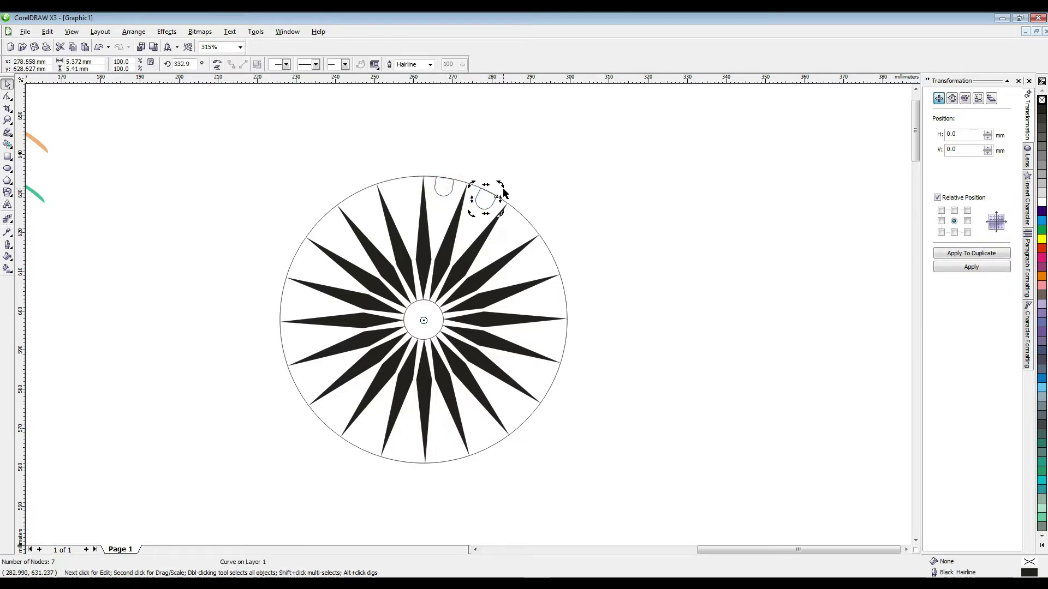
pyautogui.hotkey('ctrl', 'r')
pyautogui.hotkey('ctrl', 'r')
pyautogui.hotkey('ctrl', 'r')
pyautogui.hotkey('ctrl', 'r')
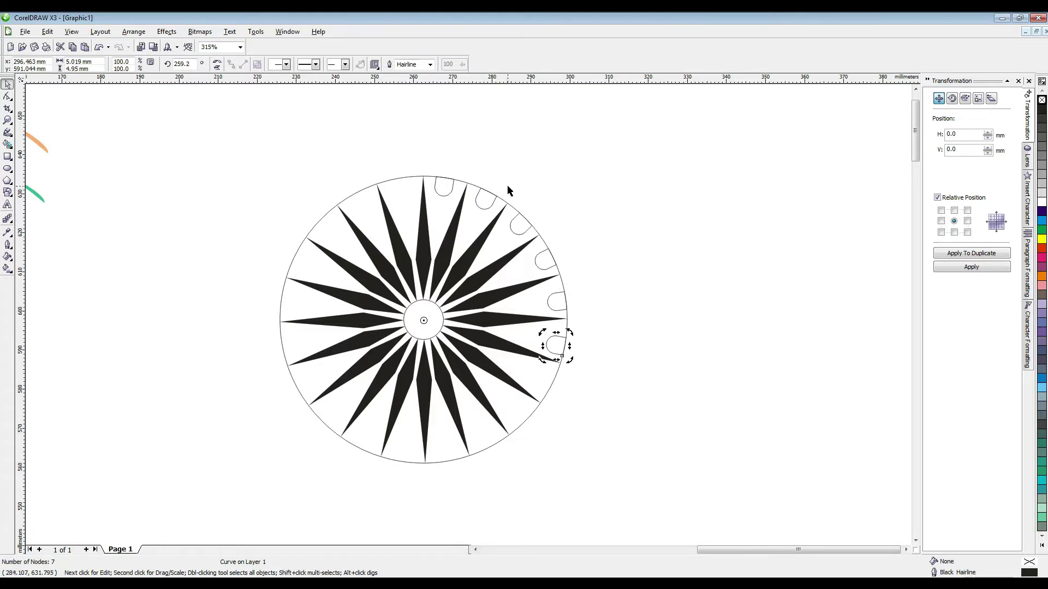
pyautogui.hotkey('ctrl', 'z')
pyautogui.hotkey('ctrl', 'z')
pyautogui.hotkey('ctrl', 'z')
# Rotate a copy of the third U shape into the fourth gap and repeat the duplication for the fifth gap.
pyautogui.click(562, 227)
pyautogui.doubleClick(521, 225)
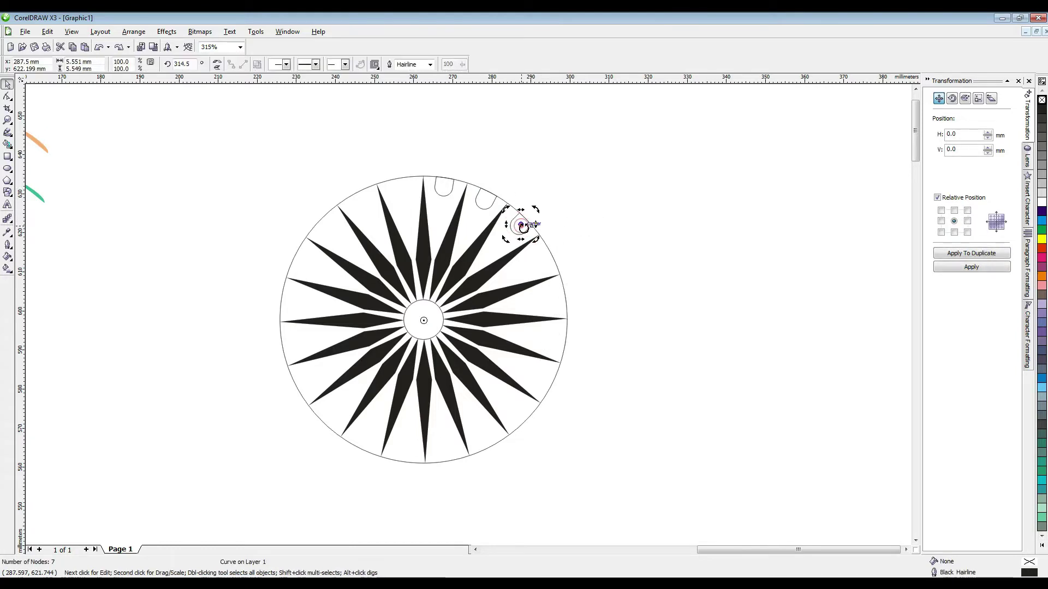
pyautogui.moveTo(536, 209); pyautogui.dragTo(573, 241)
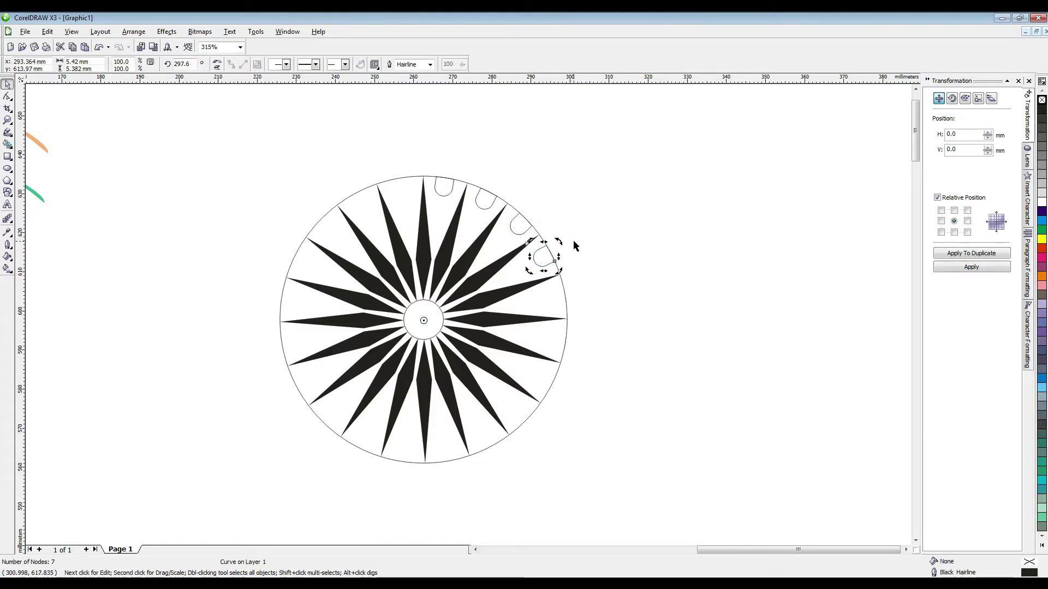
pyautogui.hotkey('ctrl', 'r')
pyautogui.hotkey('ctrl', 'r')
pyautogui.hotkey('ctrl', 'r')
pyautogui.hotkey('ctrl', 'z')
pyautogui.hotkey('ctrl', 'z')
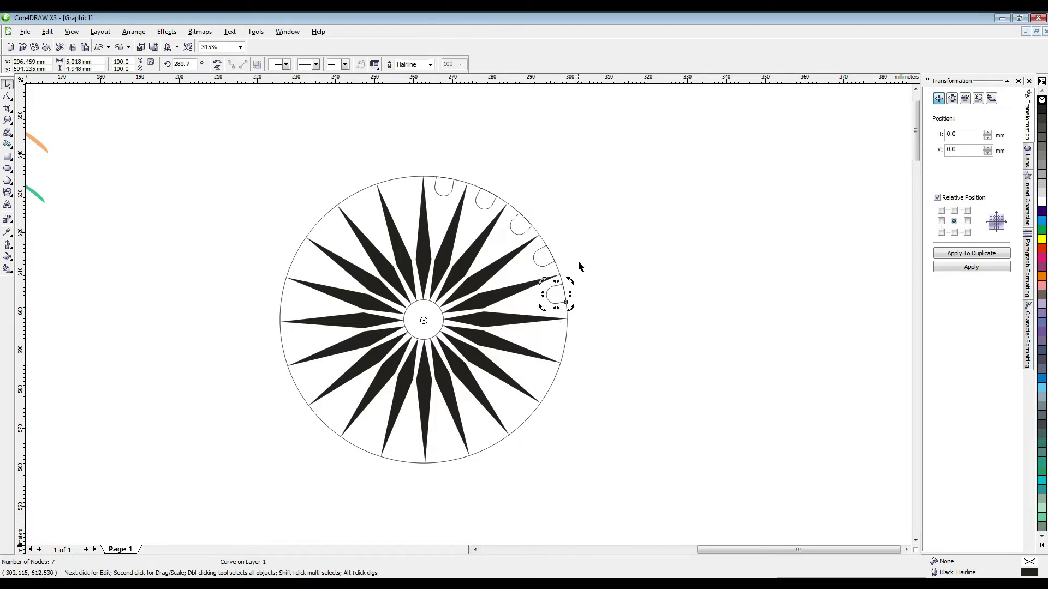
# Add rotated copies of the U shape in the sixth, seventh and eighth gaps, undoing the surplus repeats.
pyautogui.moveTo(572, 283); pyautogui.dragTo(590, 333)
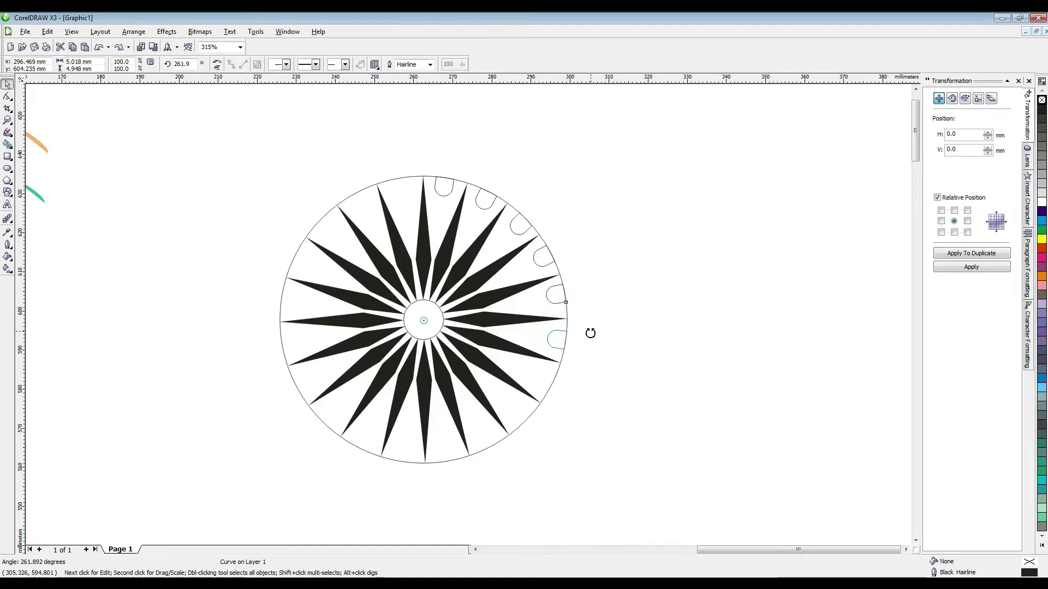
pyautogui.hotkey('ctrl', 'r')
pyautogui.hotkey('ctrl', 'r')
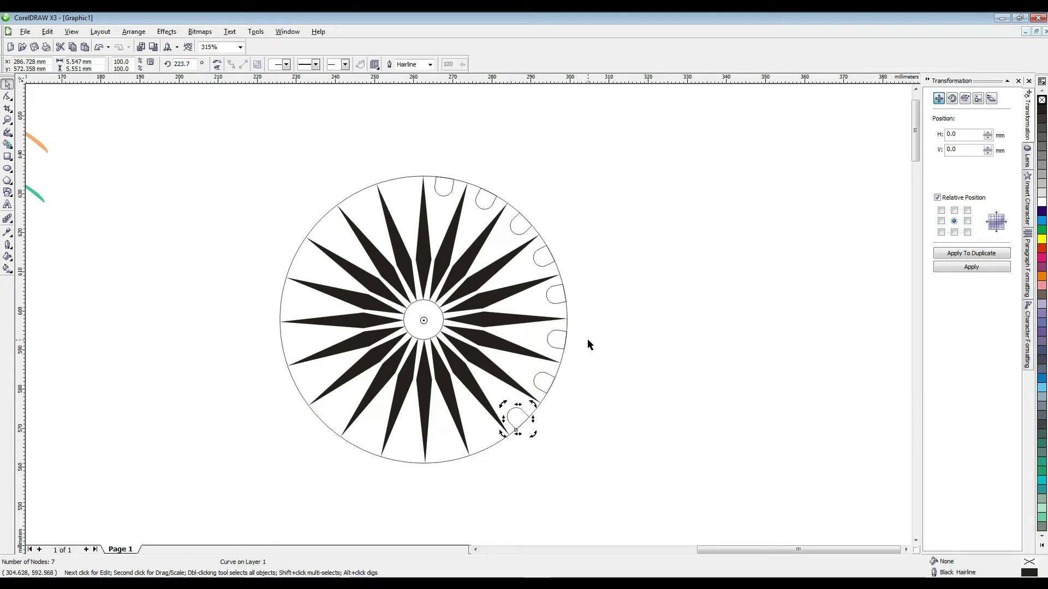
pyautogui.hotkey('ctrl', 'z')
pyautogui.moveTo(561, 368); pyautogui.dragTo(549, 411)
pyautogui.hotkey('ctrl', 'r')
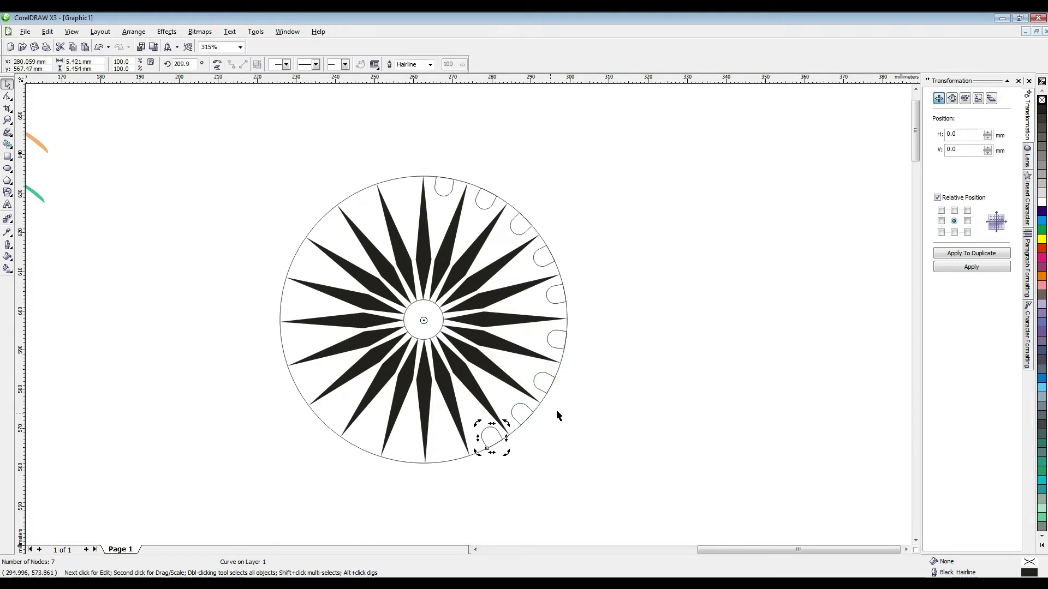
pyautogui.hotkey('ctrl', 'z')
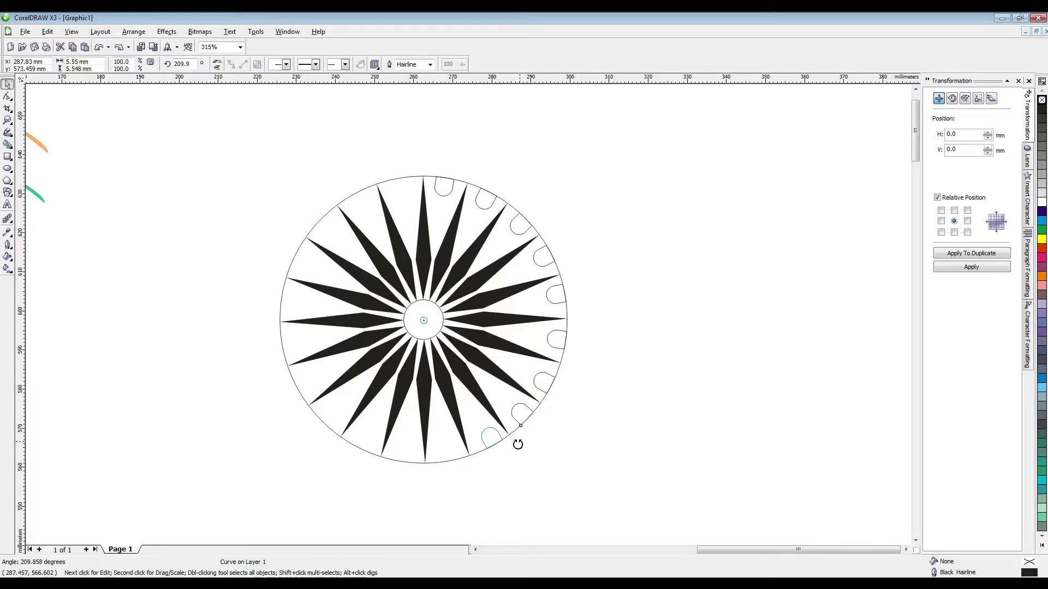
# Continue the rotated U-shape copies along the wheel's lower rim up to the twelfth gap.
pyautogui.moveTo(507, 428); pyautogui.dragTo(468, 457)
pyautogui.hotkey('ctrl', 'r')
pyautogui.hotkey('ctrl', 'r')
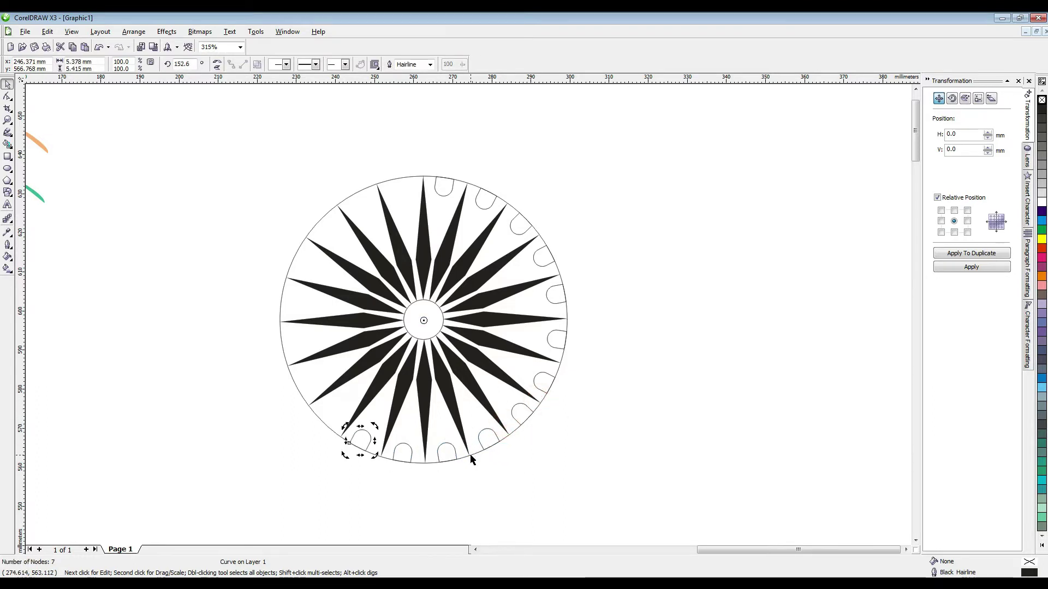
# Realign the twelfth U shape and continue the rotated copies along the lower rim up to the fifteenth gap, undoing the surplus repeats.
pyautogui.hotkey('ctrl', 'r')
pyautogui.hotkey('ctrl', 'z')
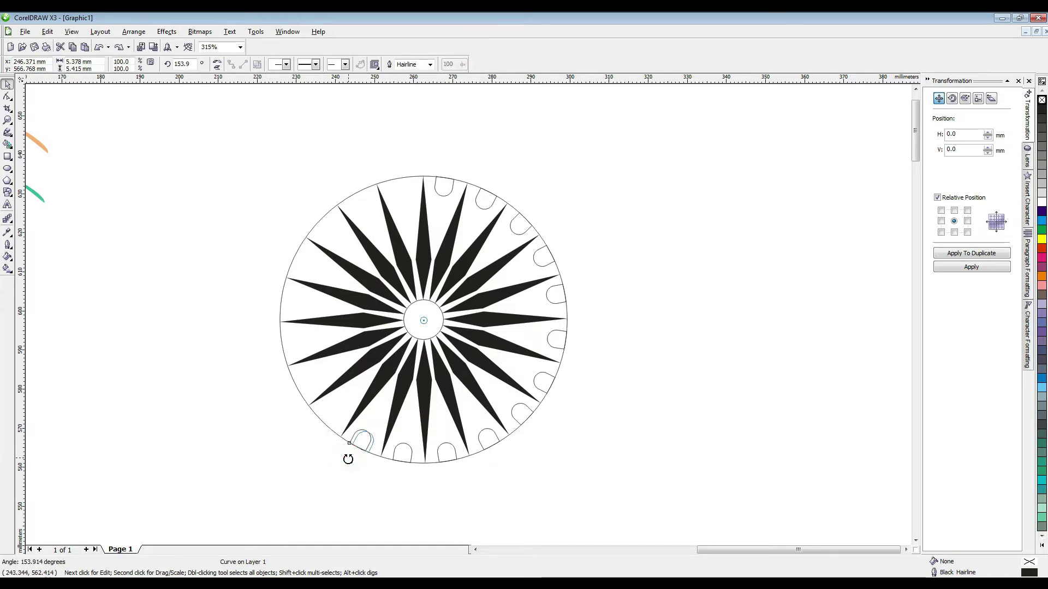
pyautogui.moveTo(346, 456); pyautogui.dragTo(315, 419)
pyautogui.hotkey('ctrl', 'r')
pyautogui.hotkey('ctrl', 'r')
pyautogui.hotkey('ctrl', 'r')
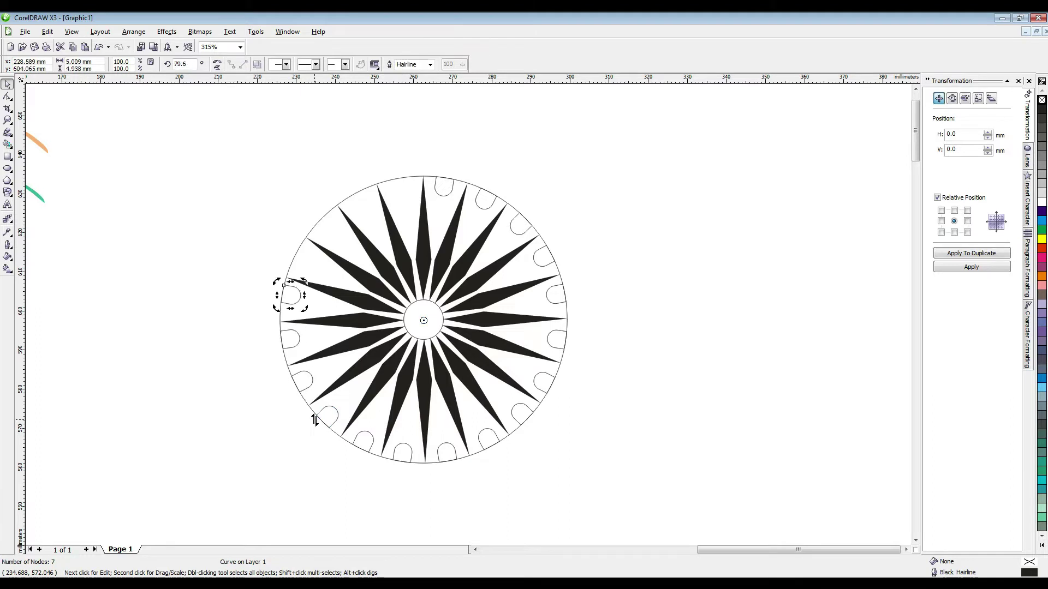
pyautogui.hotkey('ctrl', 'z')
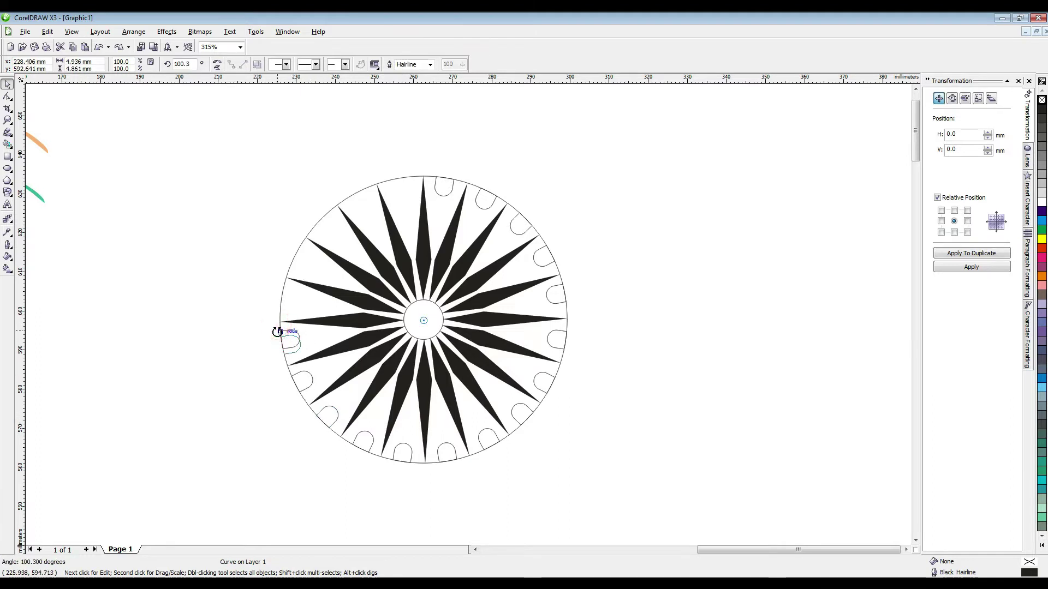
# Realign the fifteenth U shape and complete the ring with rotated copies in the sixteenth through twentieth gaps.
pyautogui.moveTo(277, 327); pyautogui.dragTo(289, 240)
pyautogui.rightClick(276, 283)
pyautogui.rightClick(289, 240)
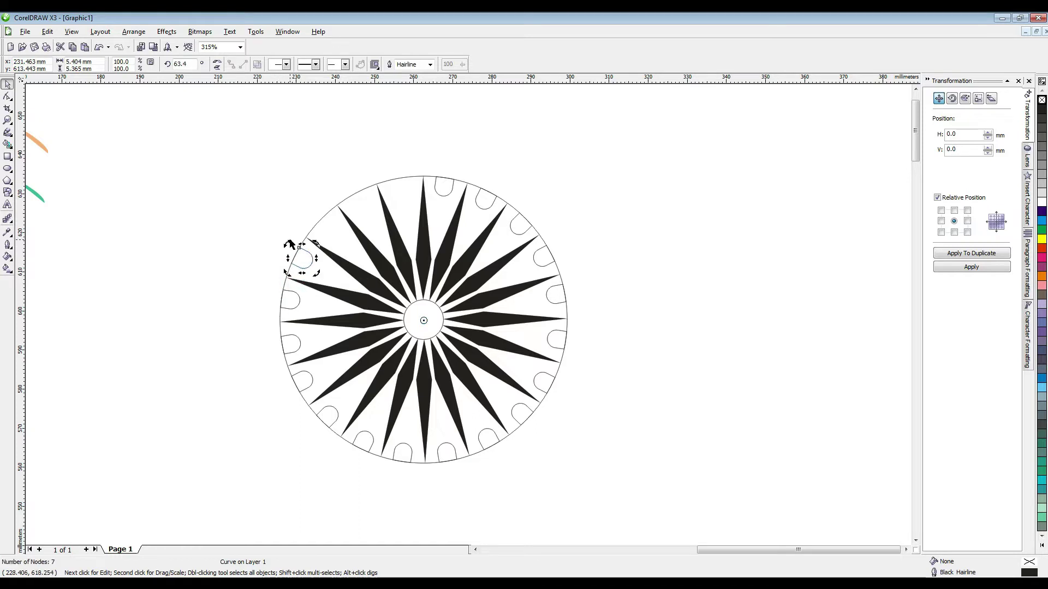
pyautogui.hotkey('ctrl', 'r')
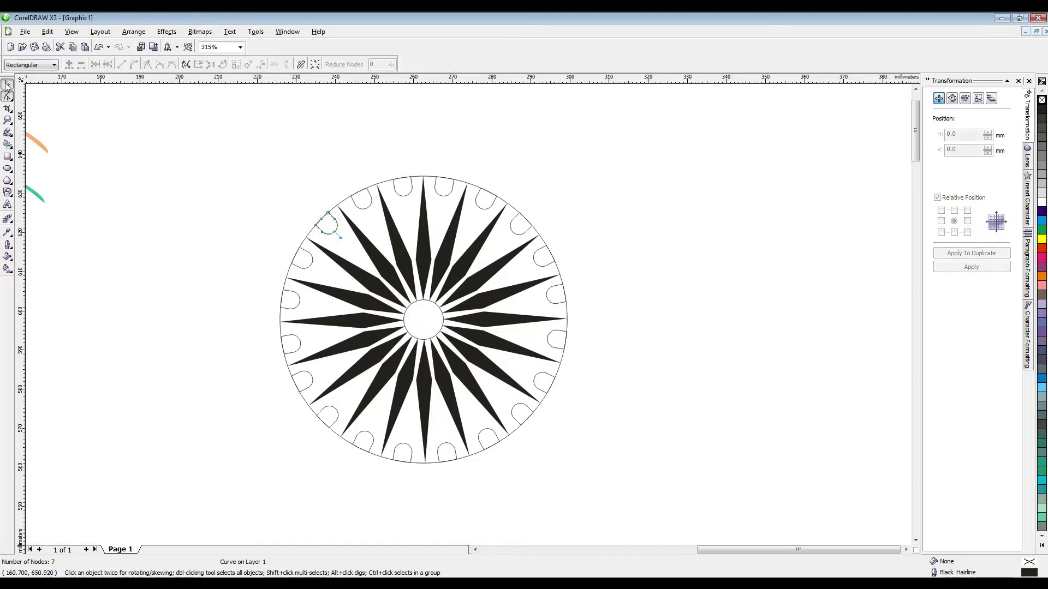
# Fine-adjust the U shapes in the eighteenth, nineteenth and twentieth gaps so they sit centred between the spokes.
pyautogui.click(326, 223)
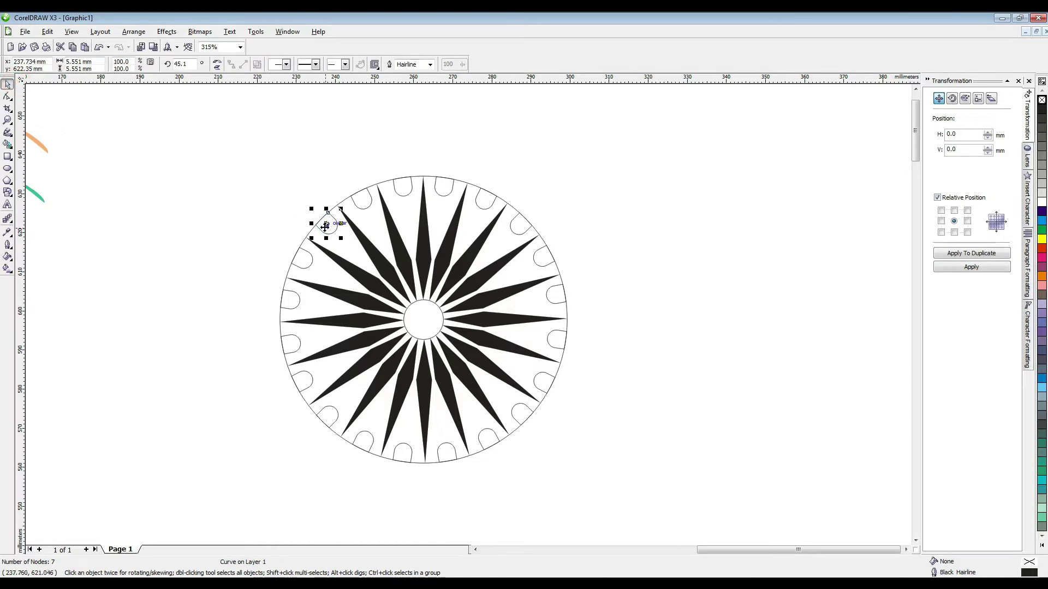
pyautogui.press('F10')
pyautogui.click(362, 196)
pyautogui.press('space')
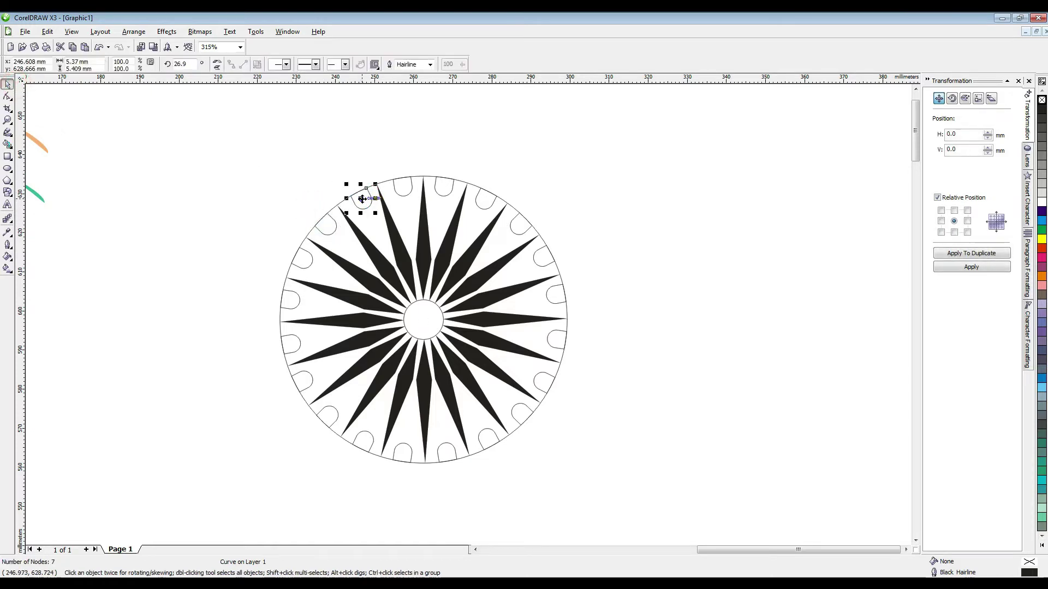
pyautogui.click(344, 182)
pyautogui.click(402, 192)
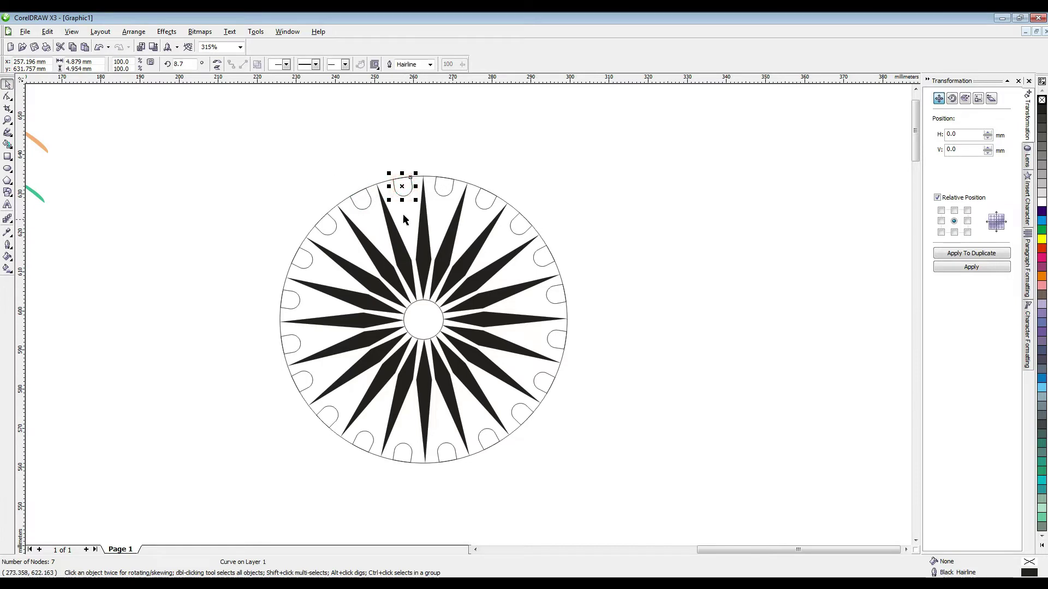
# Group all 20 U shapes around the rim and save the document on the Desktop as 15th agust.cdr.
pyautogui.click(613, 140)
pyautogui.moveTo(206, 136); pyautogui.dragTo(690, 281)
pyautogui.moveTo(222, 246); pyautogui.dragTo(316, 428)
pyautogui.keyDown('shift'); pyautogui.click(307, 264); pyautogui.keyUp('shift')
pyautogui.keyDown('shift'); pyautogui.click(328, 414); pyautogui.keyUp('shift')
pyautogui.keyDown('shift'); pyautogui.click(366, 441); pyautogui.keyUp('shift')
pyautogui.keyDown('shift'); pyautogui.click(401, 455); pyautogui.keyUp('shift')
pyautogui.keyDown('shift'); pyautogui.click(447, 453); pyautogui.keyUp('shift')
pyautogui.keyDown('shift'); pyautogui.click(489, 438); pyautogui.keyUp('shift')
pyautogui.keyDown('shift'); pyautogui.click(523, 417); pyautogui.keyUp('shift')
pyautogui.keyDown('shift'); pyautogui.click(539, 385); pyautogui.keyUp('shift')
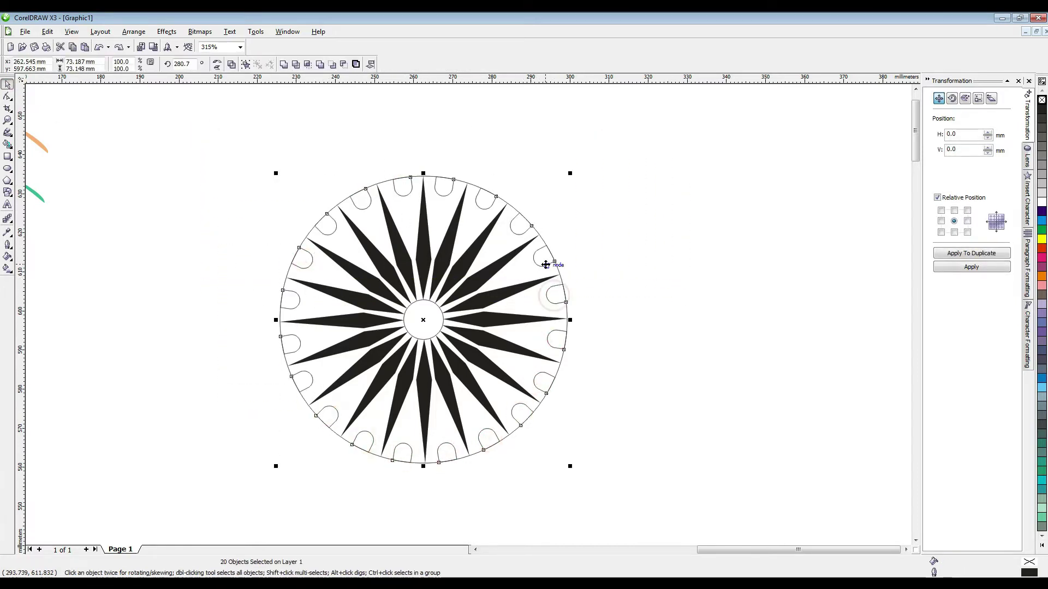
pyautogui.click(601, 243)
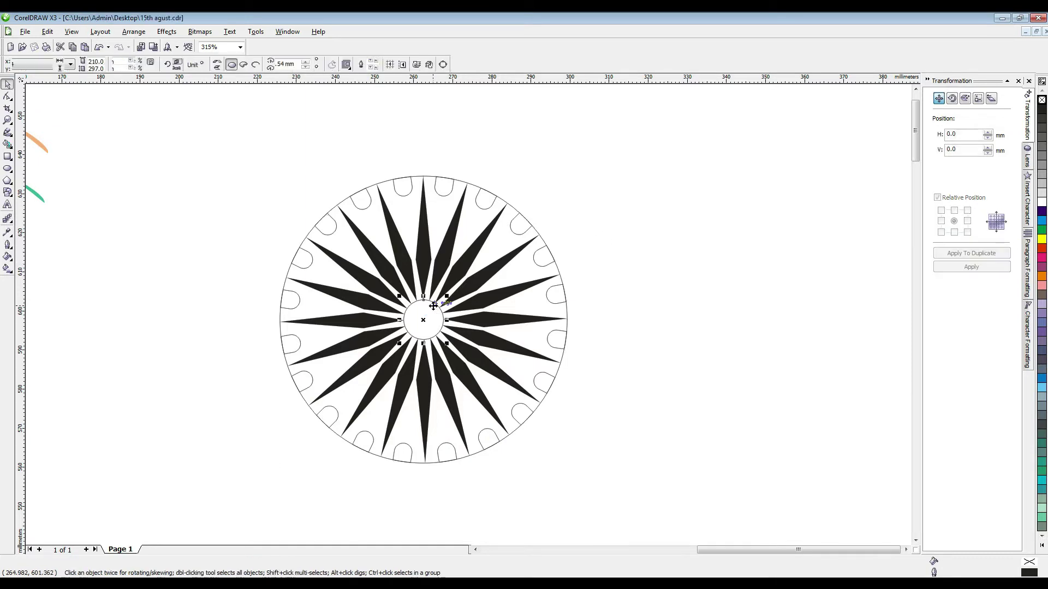
# Weld the small hub circle and the 20 spokes into one shape and fill it black.
pyautogui.click(424, 305)
pyautogui.click(429, 261)
pyautogui.moveTo(401, 252)
pyautogui.mouseDown()
pyautogui.moveTo(346, 324)
pyautogui.moveTo(380, 378)
pyautogui.moveTo(423, 395)
pyautogui.moveTo(459, 389)
pyautogui.moveTo(493, 342)
pyautogui.moveTo(490, 297)
pyautogui.moveTo(435, 256)
pyautogui.mouseUp()
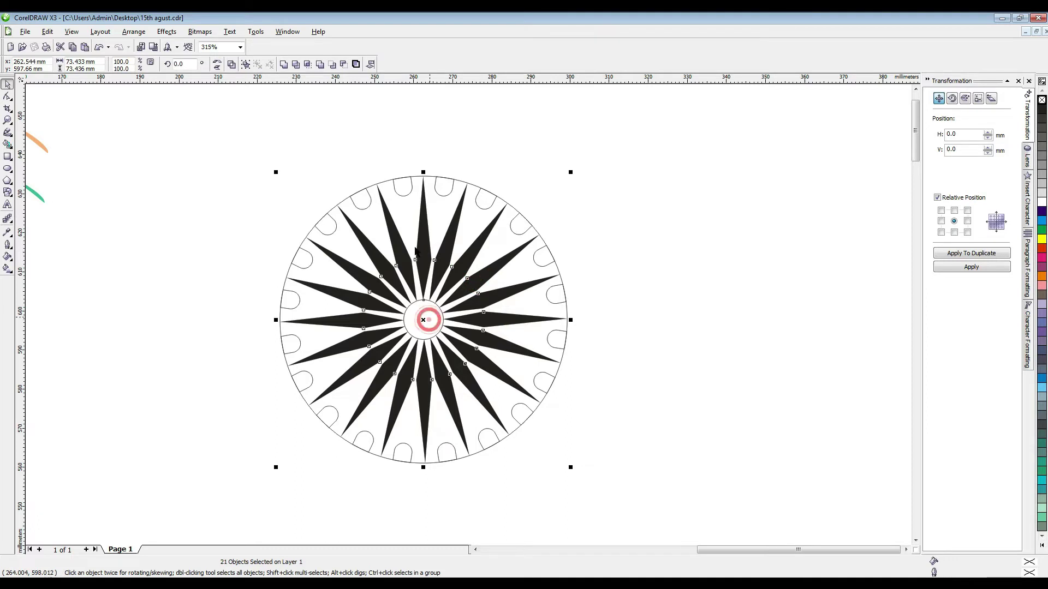
pyautogui.click(284, 64)
pyautogui.click(1043, 111)
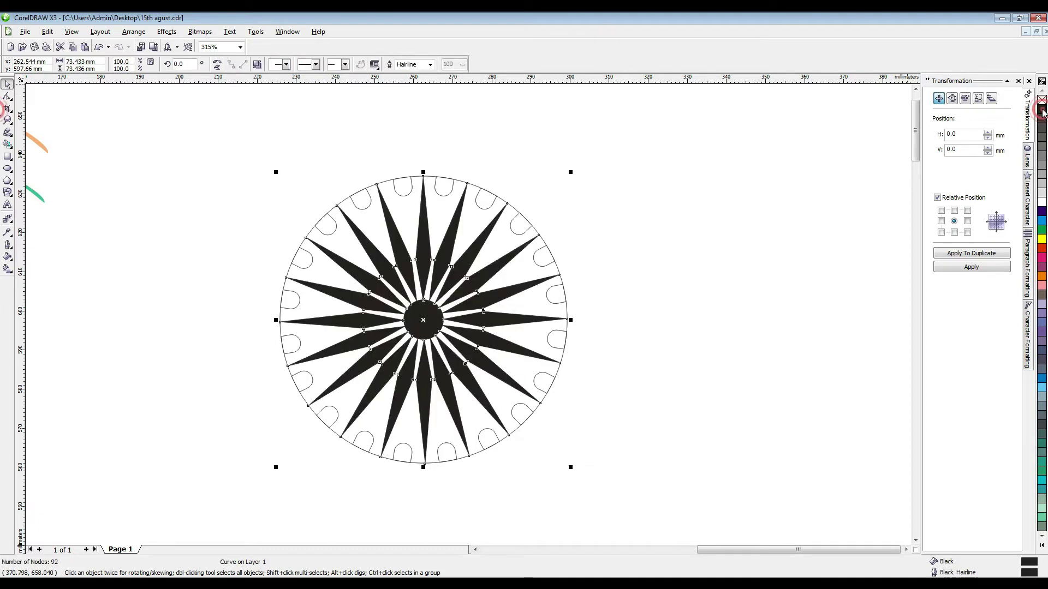
pyautogui.click(753, 195)
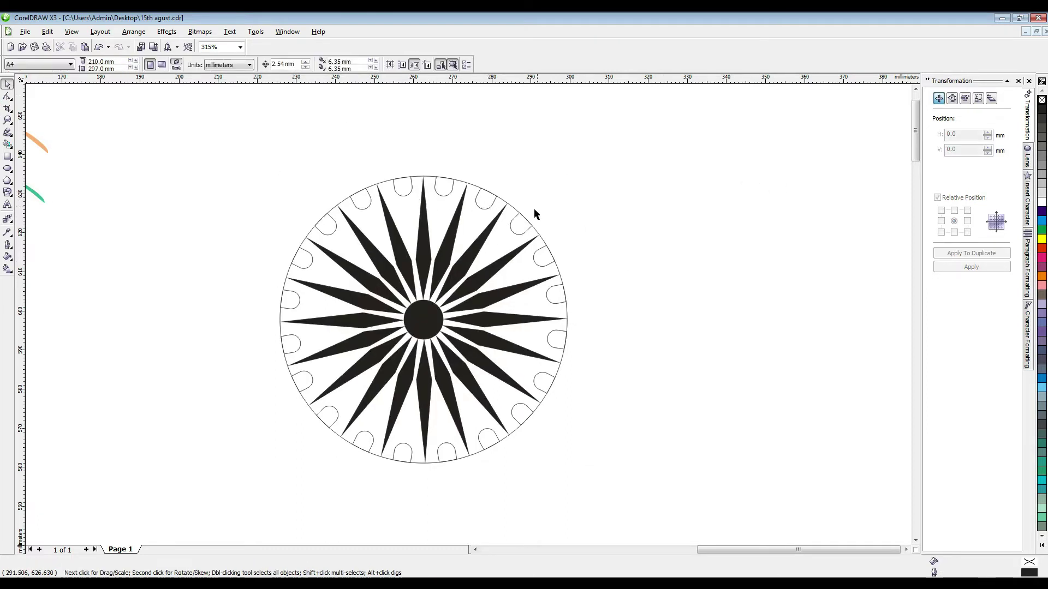
# Add a concentric enlarged copy of the wheel's outer circle, about 76.6 mm in diameter.
pyautogui.click(502, 205)
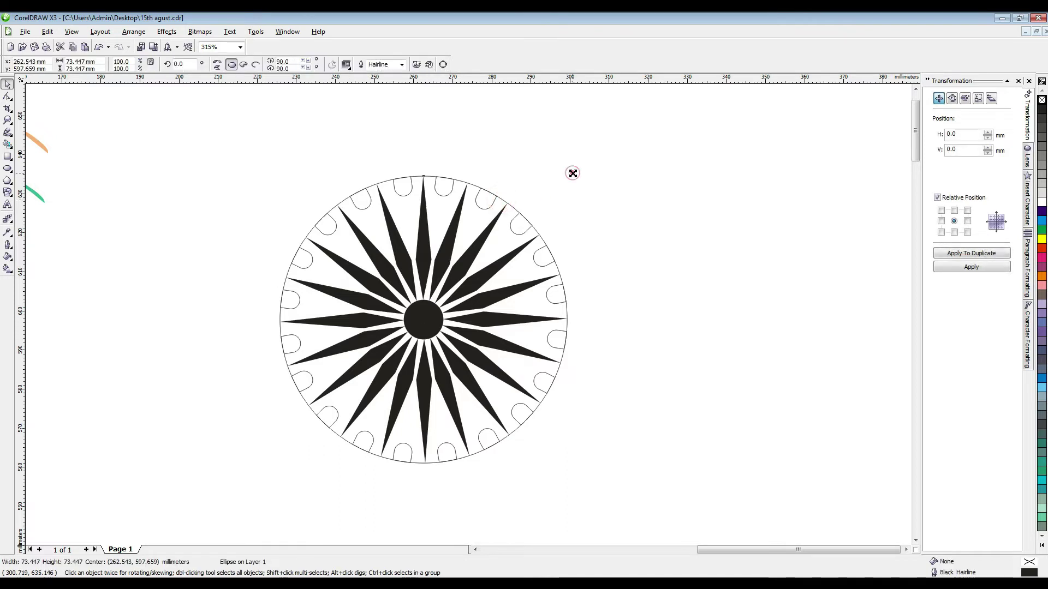
pyautogui.moveTo(572, 173); pyautogui.dragTo(577, 164)
pyautogui.click(645, 204)
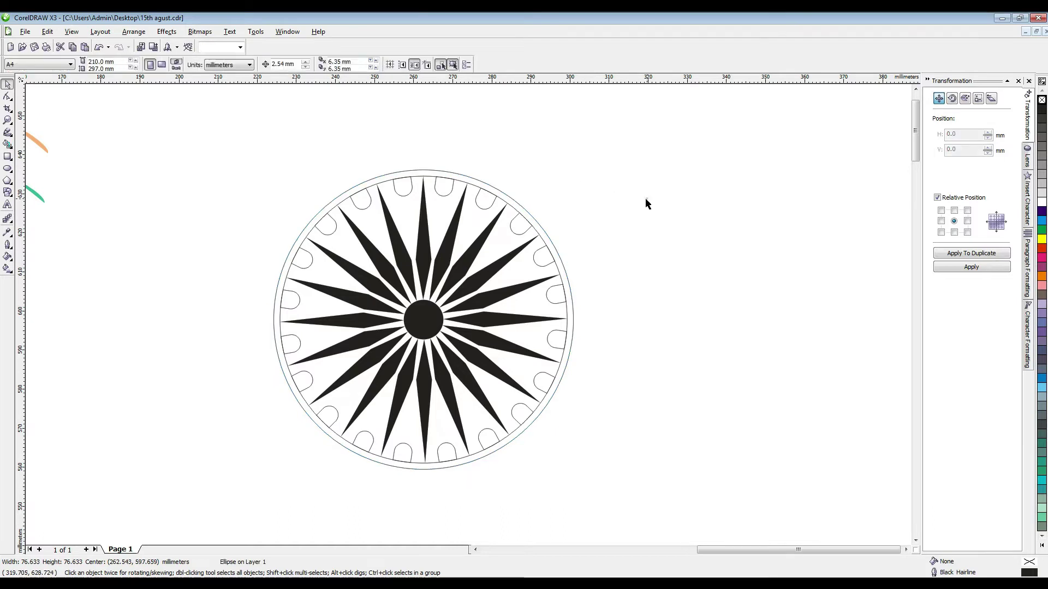
# Trim the inner rim circle out of the larger one and move the leftover circle to the empty area beside the wheel.
pyautogui.click(374, 189)
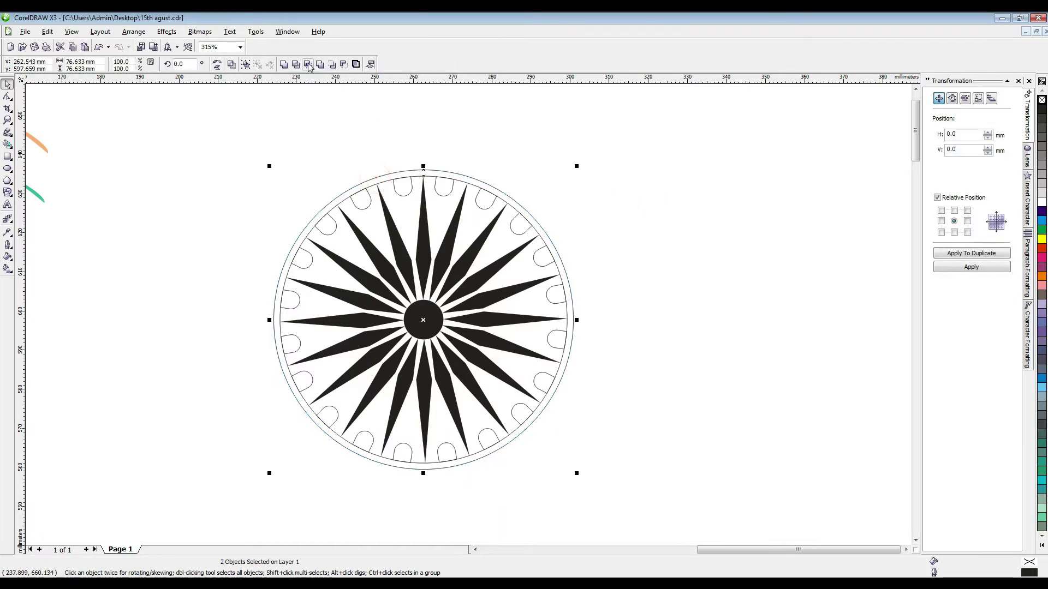
pyautogui.moveTo(398, 175); pyautogui.dragTo(767, 206)
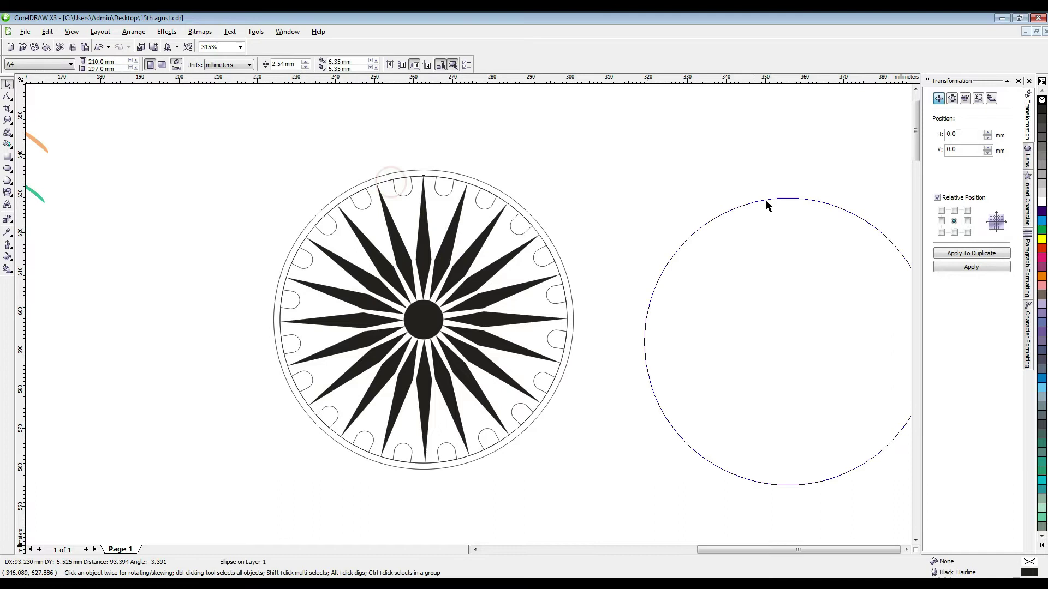
pyautogui.click(397, 180)
pyautogui.click(388, 168)
pyautogui.moveTo(400, 182); pyautogui.dragTo(424, 192)
pyautogui.hotkey('ctrl', 'z')
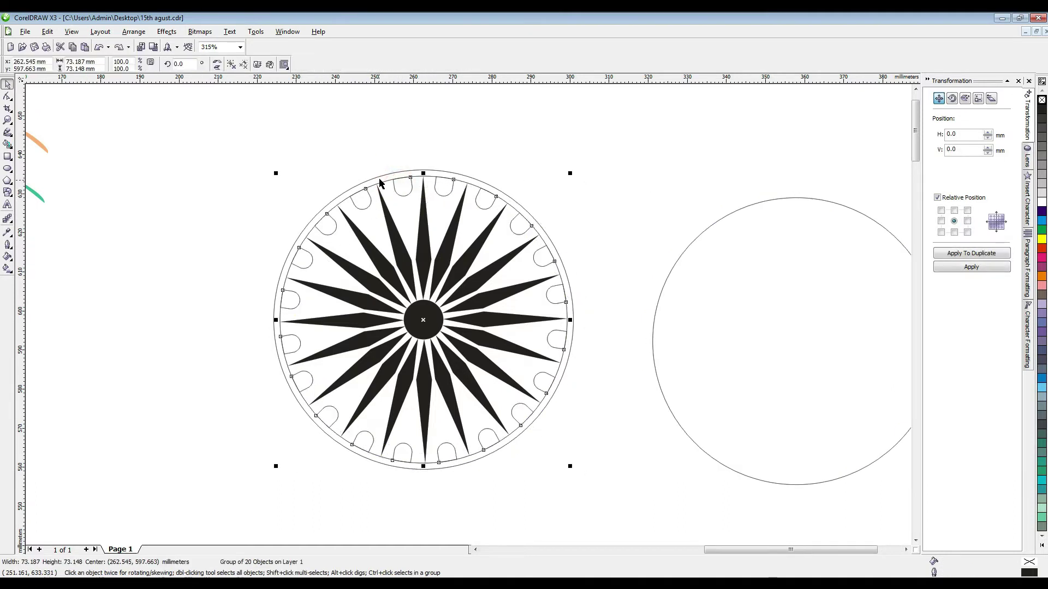
# Weld the grouped U shapes to the outer ring and fill the result black with no outline.
pyautogui.keyDown('shift'); pyautogui.click(379, 178); pyautogui.keyUp('shift')
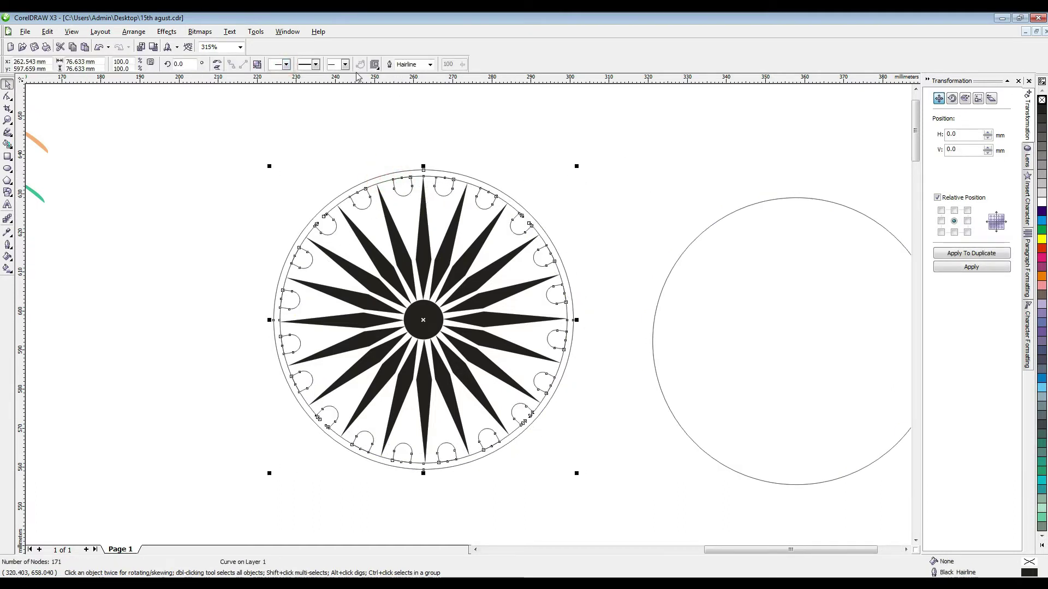
pyautogui.click(398, 113)
pyautogui.moveTo(362, 196); pyautogui.dragTo(425, 209)
pyautogui.hotkey('ctrl', 'z')
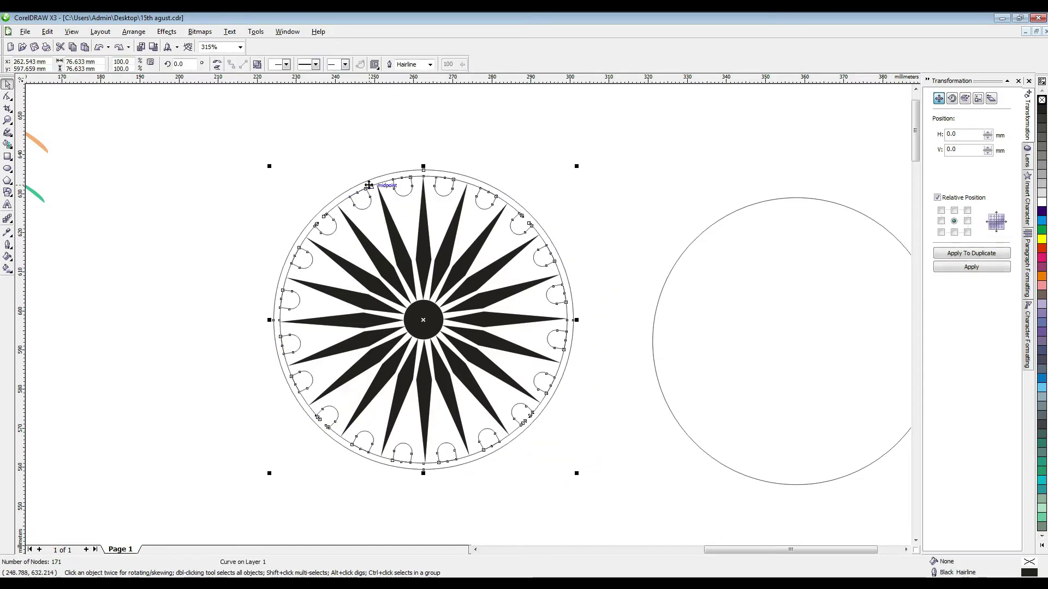
pyautogui.click(1042, 109)
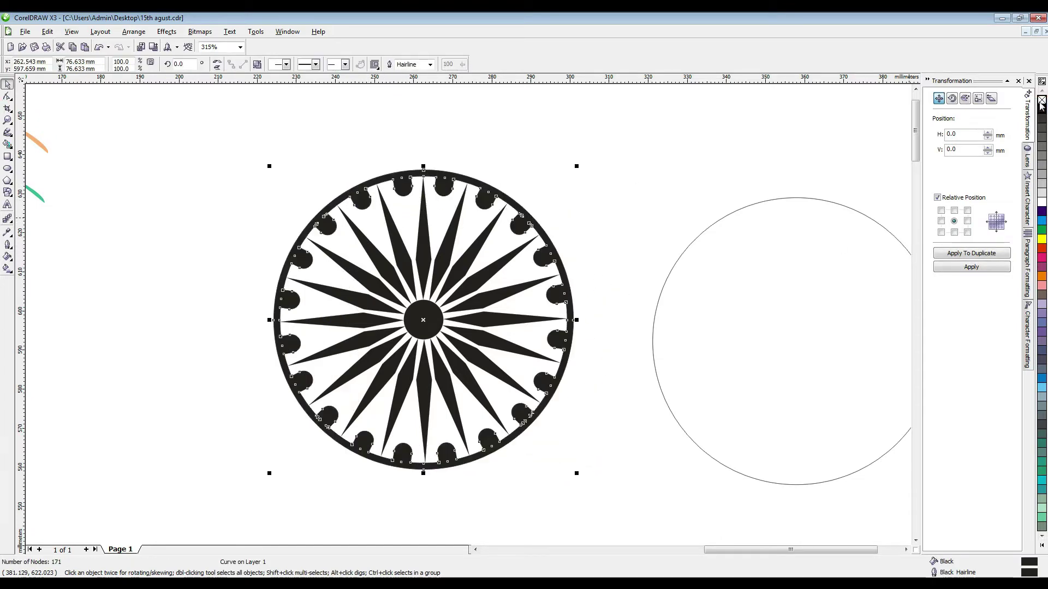
pyautogui.rightClick(1041, 102)
# Weld the notched ring and the spoked hub into a single wheel shape and fill it with blue.
pyautogui.click(299, 122)
pyautogui.moveTo(199, 127); pyautogui.dragTo(601, 496)
pyautogui.click(285, 64)
pyautogui.press('z')
pyautogui.moveTo(366, 157); pyautogui.dragTo(448, 206)
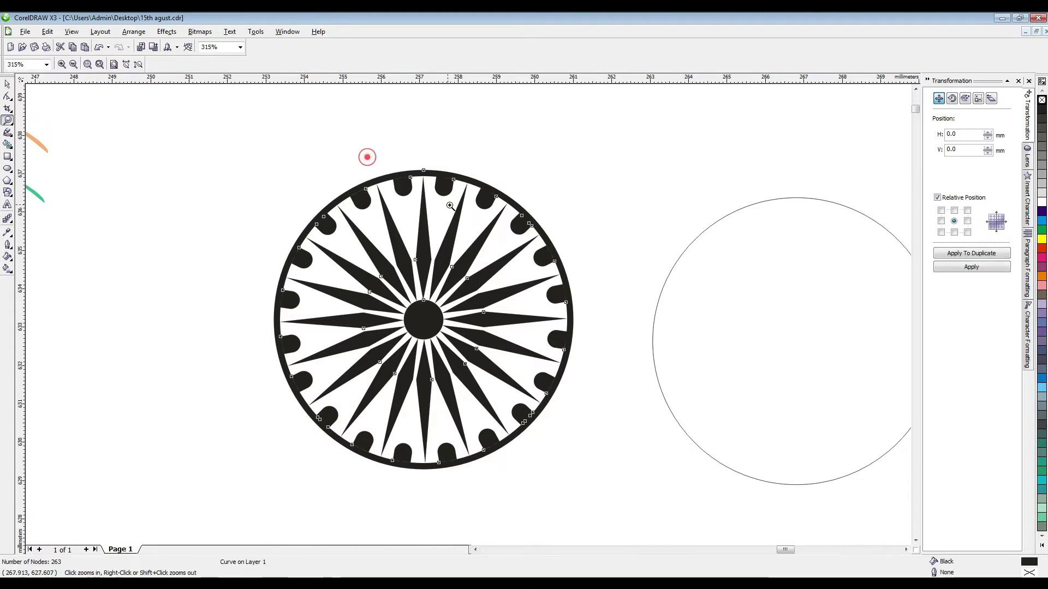
pyautogui.press('F3')
pyautogui.click(8, 85)
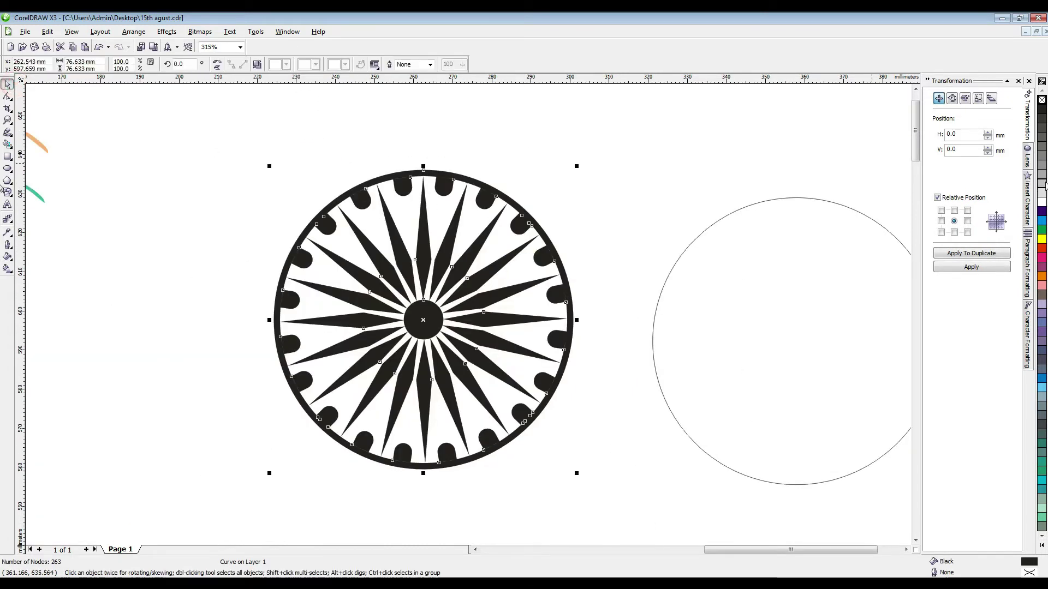
pyautogui.click(1042, 213)
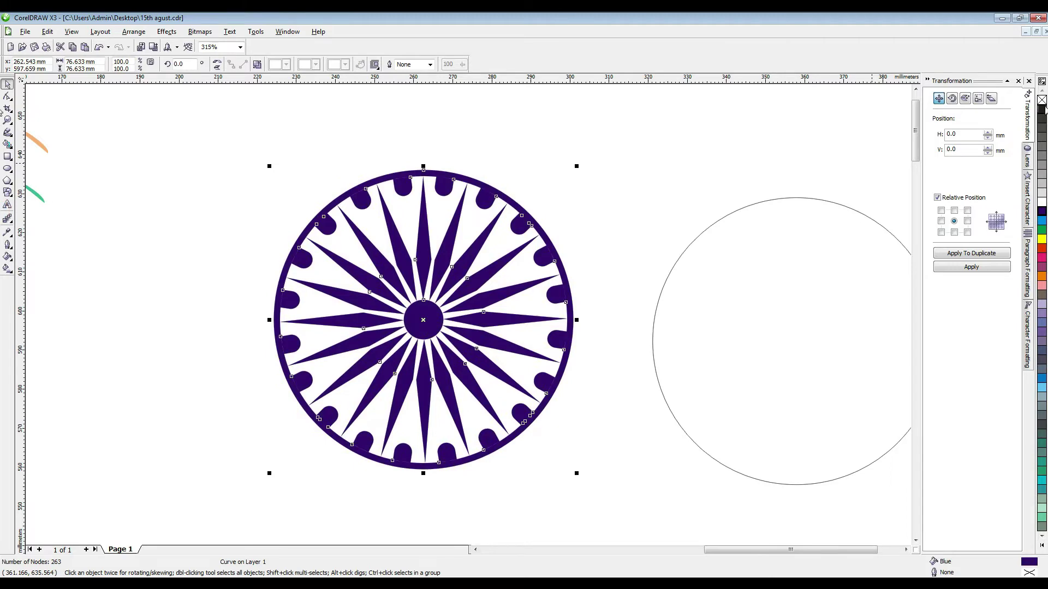
# Delete the leftover circle beside the blue wheel.
pyautogui.press('z')
pyautogui.rightClick(643, 224)
pyautogui.click(10, 83)
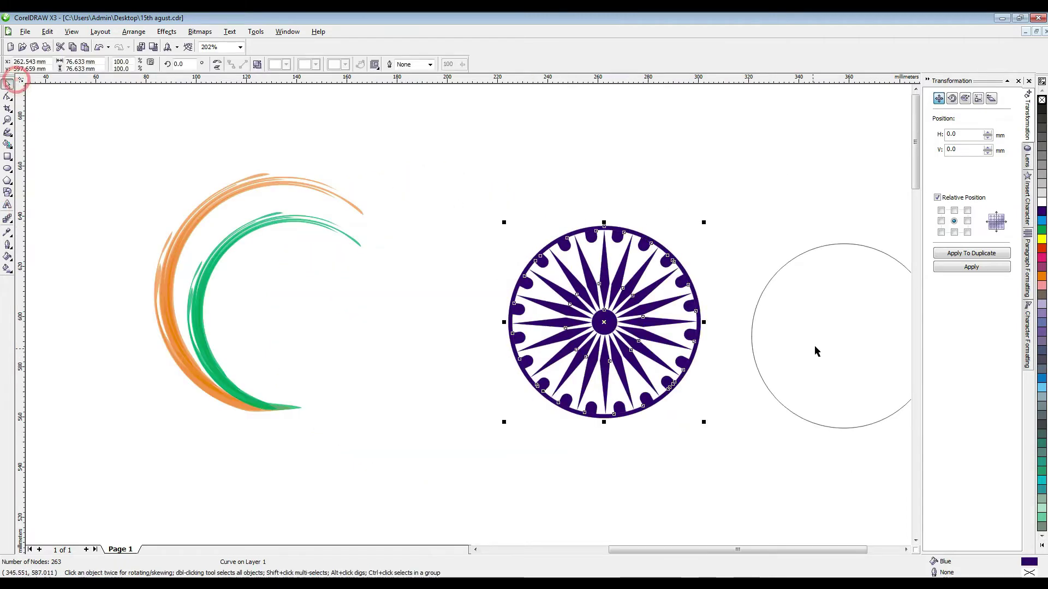
pyautogui.click(752, 337)
pyautogui.press('Delete')
# Scale the wheel to 65%, about 49.8 mm wide, and place it inside the lower curve of the green arc.
pyautogui.moveTo(447, 185); pyautogui.dragTo(834, 479)
pyautogui.moveTo(620, 309); pyautogui.dragTo(352, 317)
pyautogui.moveTo(436, 230); pyautogui.dragTo(369, 290)
pyautogui.moveTo(330, 348); pyautogui.dragTo(451, 293)
pyautogui.moveTo(451, 293); pyautogui.dragTo(310, 325)
pyautogui.moveTo(383, 244); pyautogui.dragTo(347, 277)
pyautogui.moveTo(298, 341); pyautogui.dragTo(306, 341)
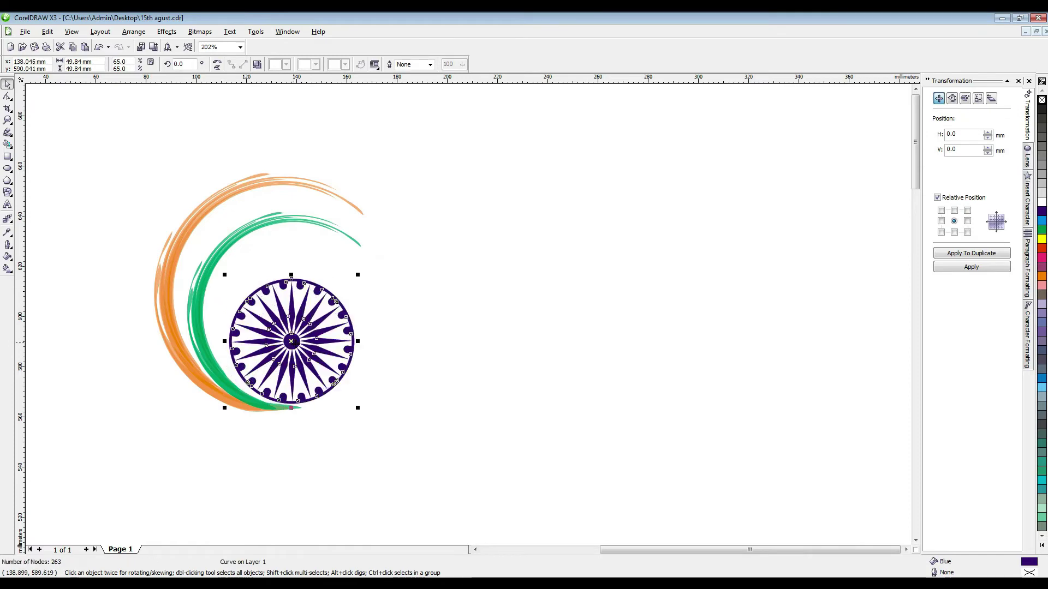
# Add the artistic text "HAPPY" in 24 pt Arial in the empty area beside the wheel and arcs.
pyautogui.press('F3')
pyautogui.moveTo(280, 209); pyautogui.dragTo(694, 461)
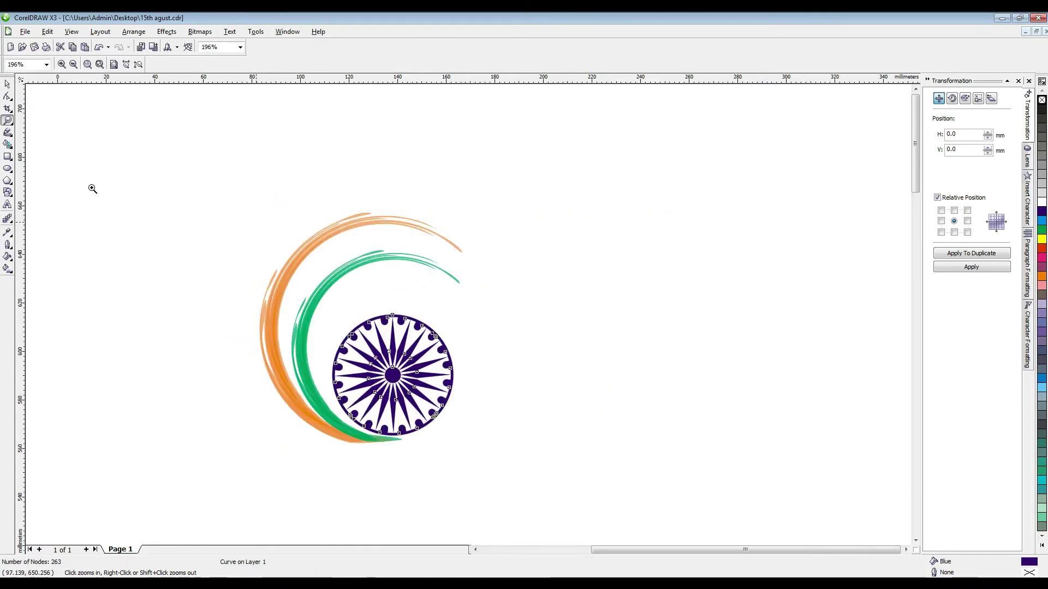
pyautogui.moveTo(187, 175); pyautogui.dragTo(631, 490)
pyautogui.press('space')
pyautogui.click(628, 329)
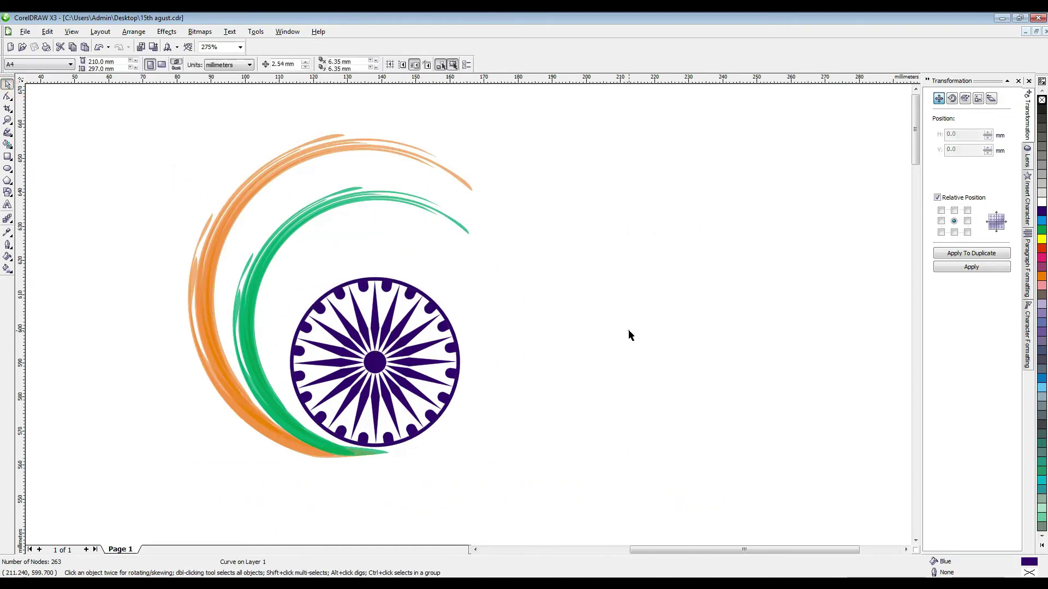
pyautogui.click(8, 205)
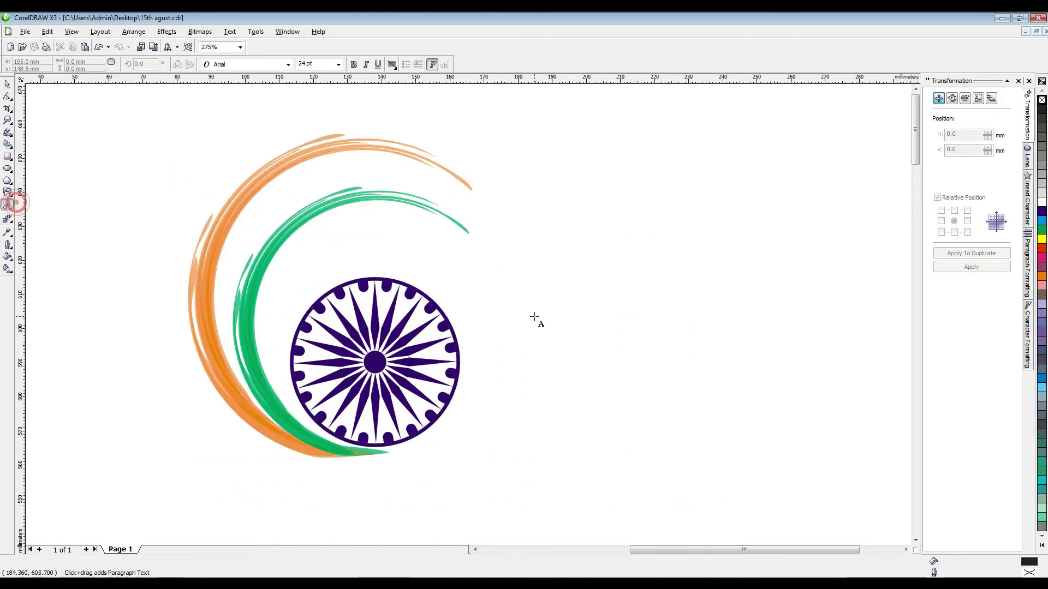
pyautogui.click(548, 308)
pyautogui.write('H')
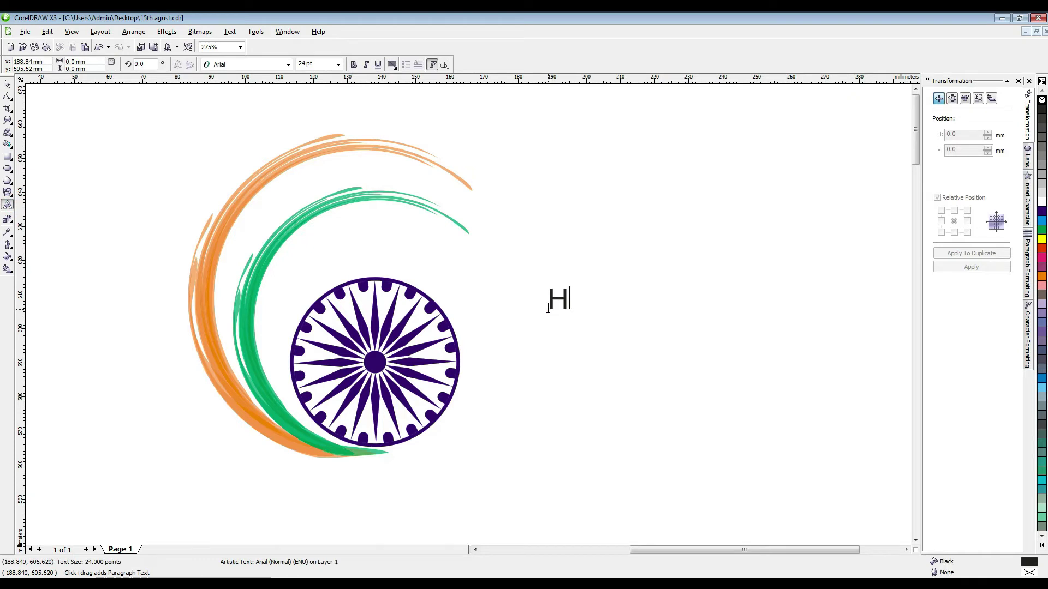
pyautogui.write('APPY')
pyautogui.hotkey('ctrl', 'space')
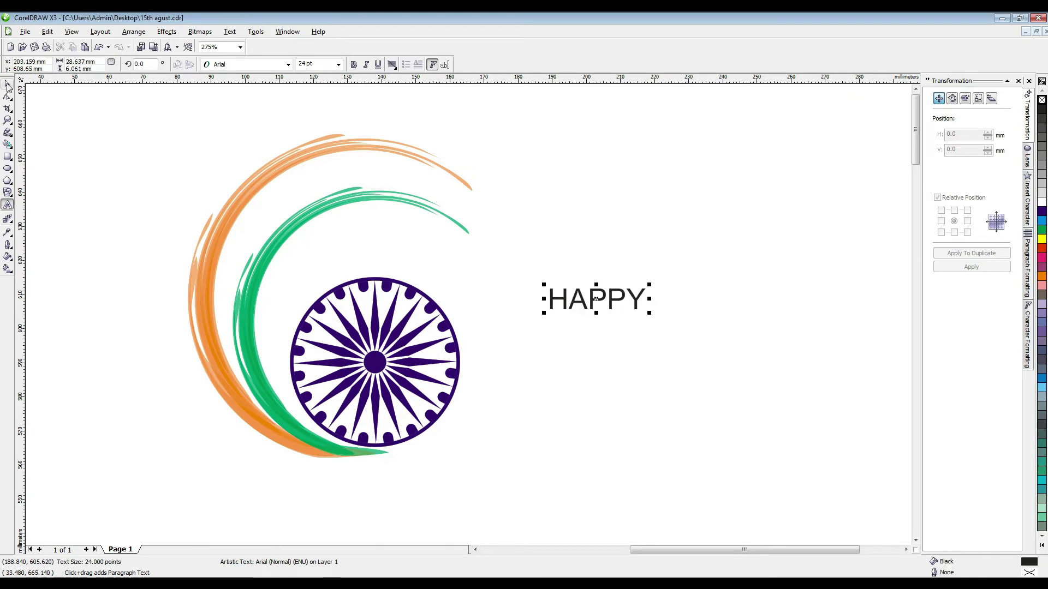
# Enlarge the "HAPPY" text to about 57.3 pt and position it beside the open ends of the arcs.
pyautogui.moveTo(650, 284); pyautogui.dragTo(717, 270)
pyautogui.moveTo(587, 300); pyautogui.dragTo(590, 277)
pyautogui.moveTo(720, 275); pyautogui.dragTo(711, 312)
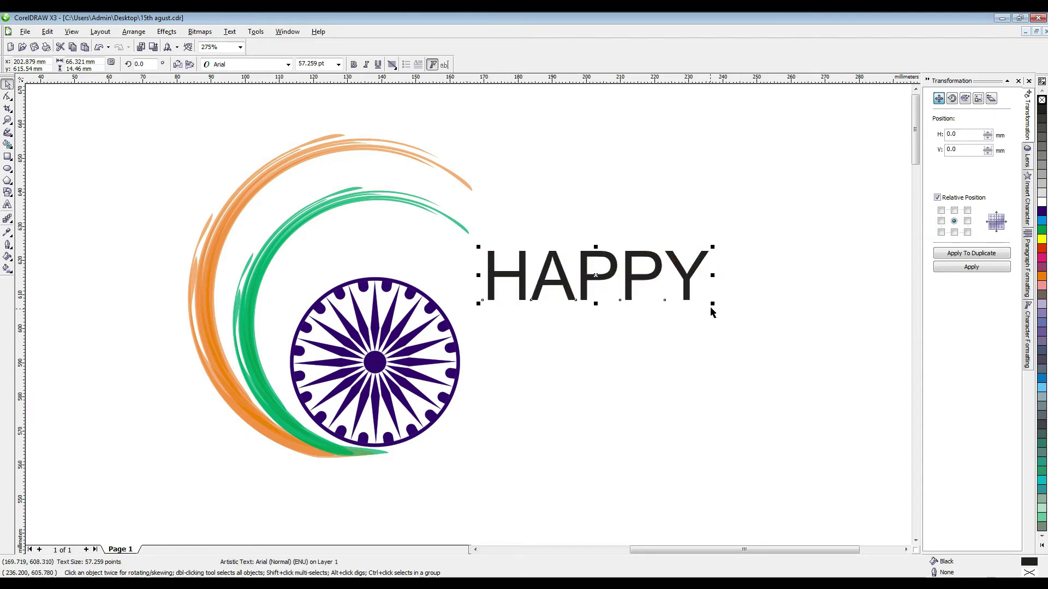
pyautogui.click(610, 355)
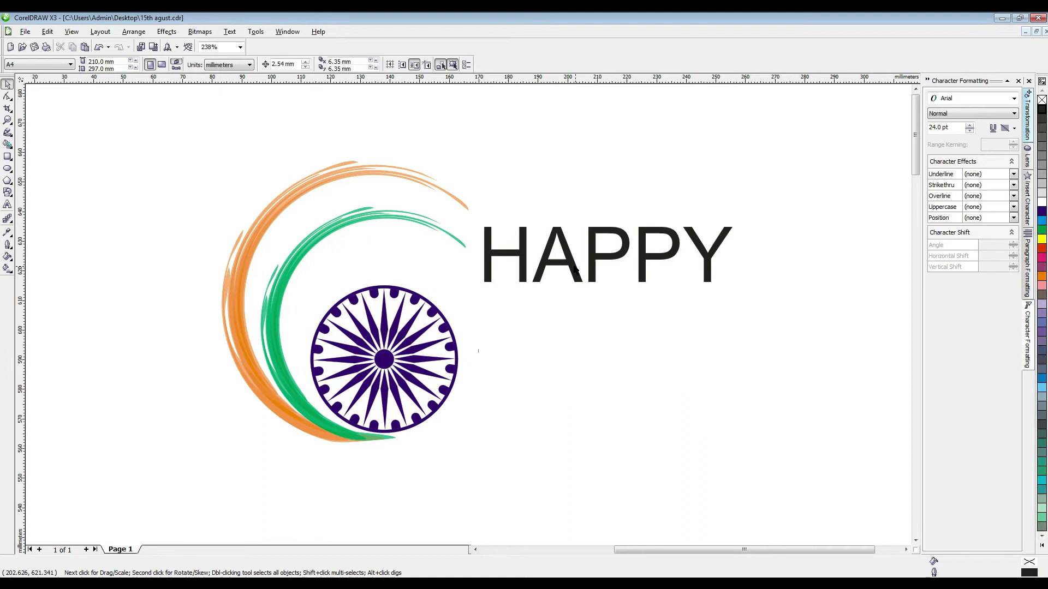
# Add the text "INDEPENDENCE DAY" on two lines in all caps at 31.547 pt and place it directly below "HAPPY".
pyautogui.moveTo(576, 268); pyautogui.dragTo(576, 347)
pyautogui.press('F8')
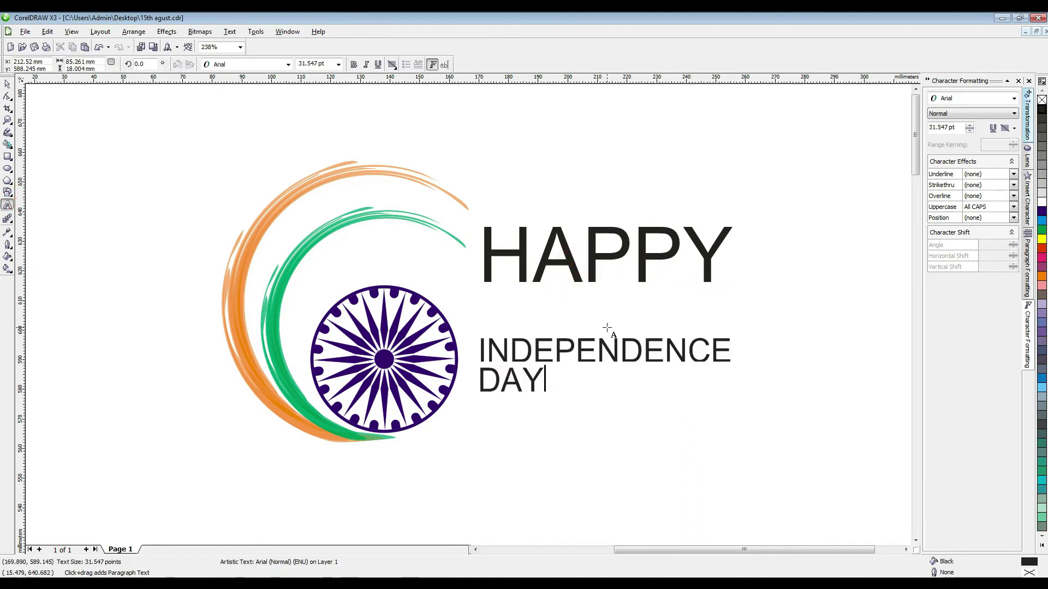
pyautogui.hotkey('ctrl', 'space')
pyautogui.moveTo(605, 364); pyautogui.dragTo(605, 321)
pyautogui.keyDown('shift'); pyautogui.click(576, 275); pyautogui.keyUp('shift')
pyautogui.click(802, 239)
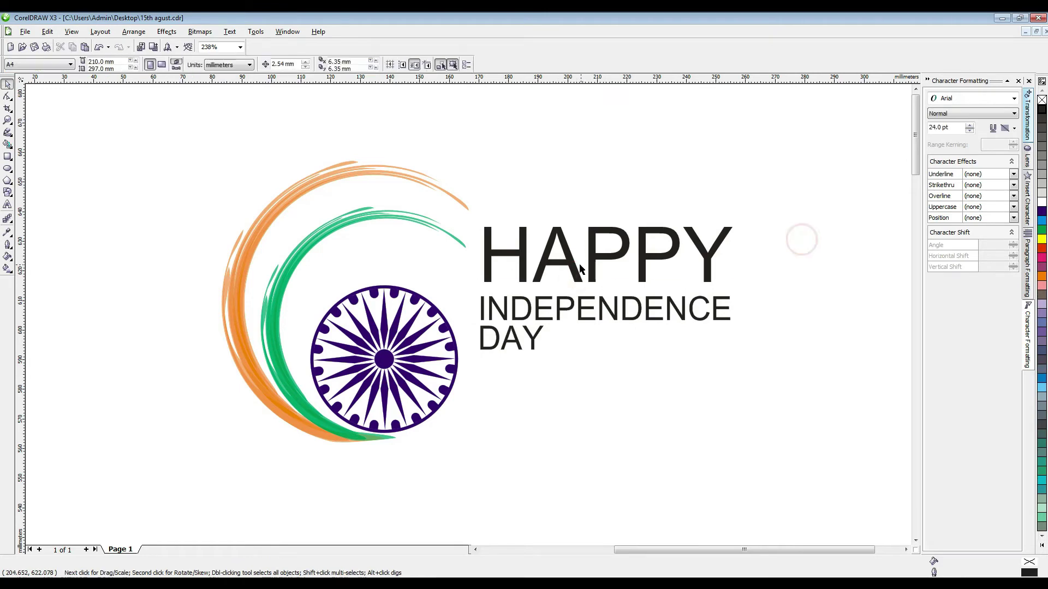
# Nudge the "HAPPY" text slightly down toward "INDEPENDENCE DAY" and fill it with 50% Black.
pyautogui.moveTo(572, 263); pyautogui.dragTo(572, 267)
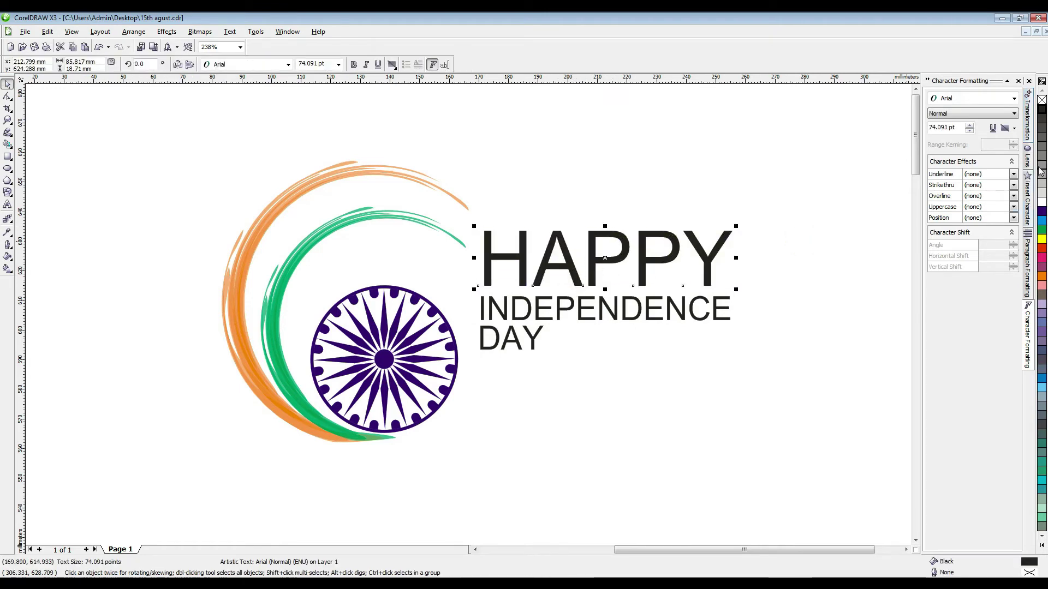
pyautogui.click(1042, 139)
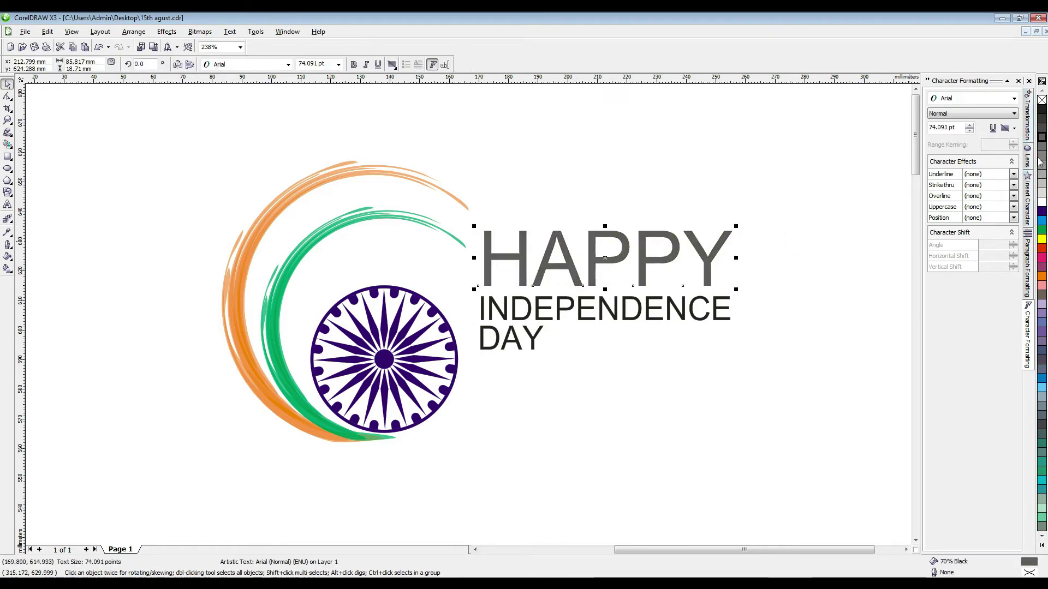
pyautogui.click(1040, 156)
pyautogui.click(802, 166)
pyautogui.press('z')
pyautogui.rightClick(586, 305)
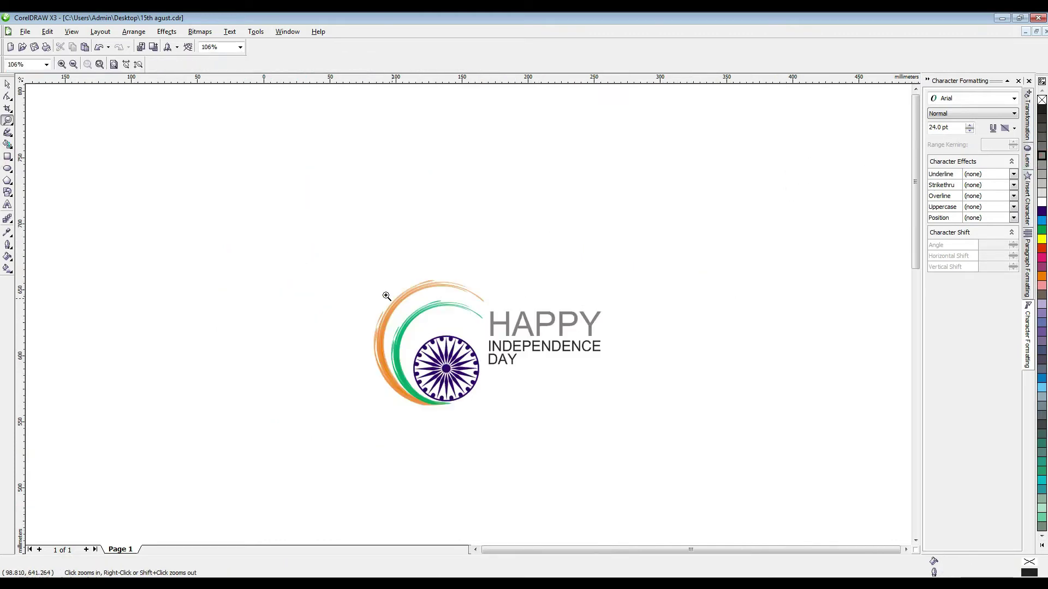
pyautogui.moveTo(320, 254); pyautogui.dragTo(589, 412)
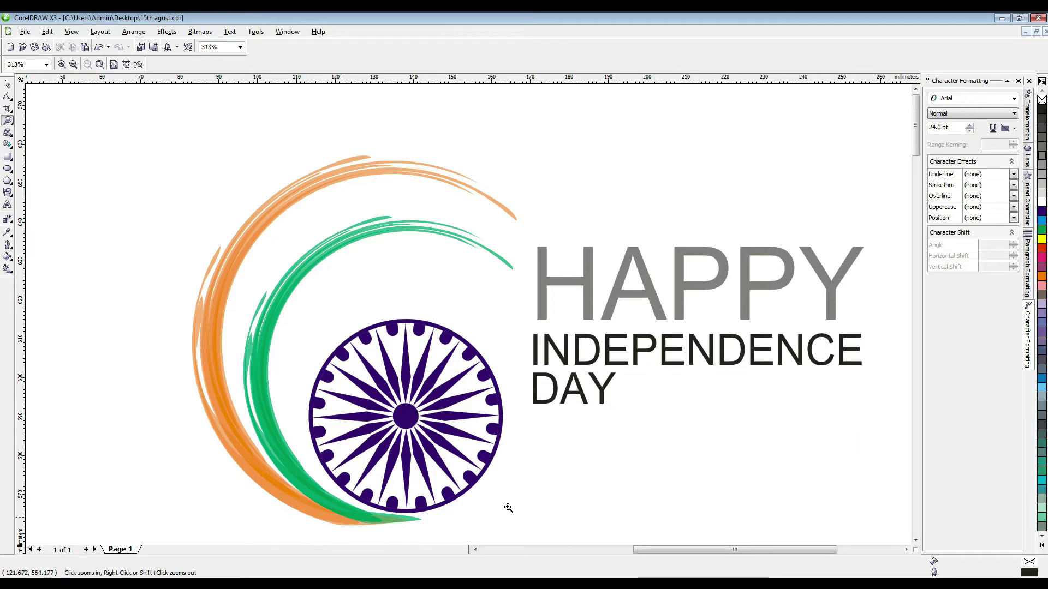
pyautogui.rightClick(608, 331)
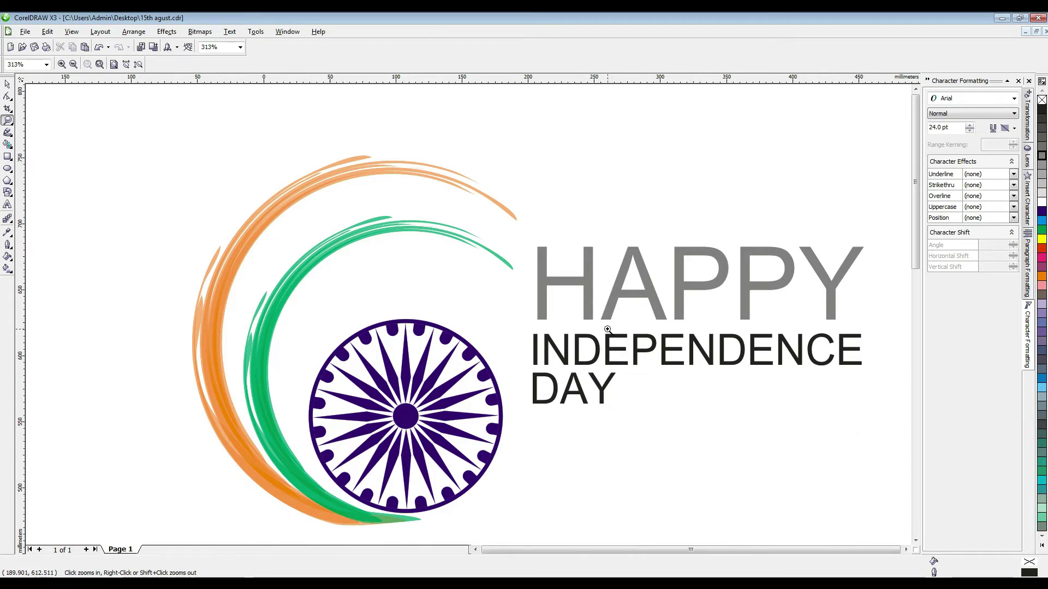
pyautogui.moveTo(321, 252); pyautogui.dragTo(628, 415)
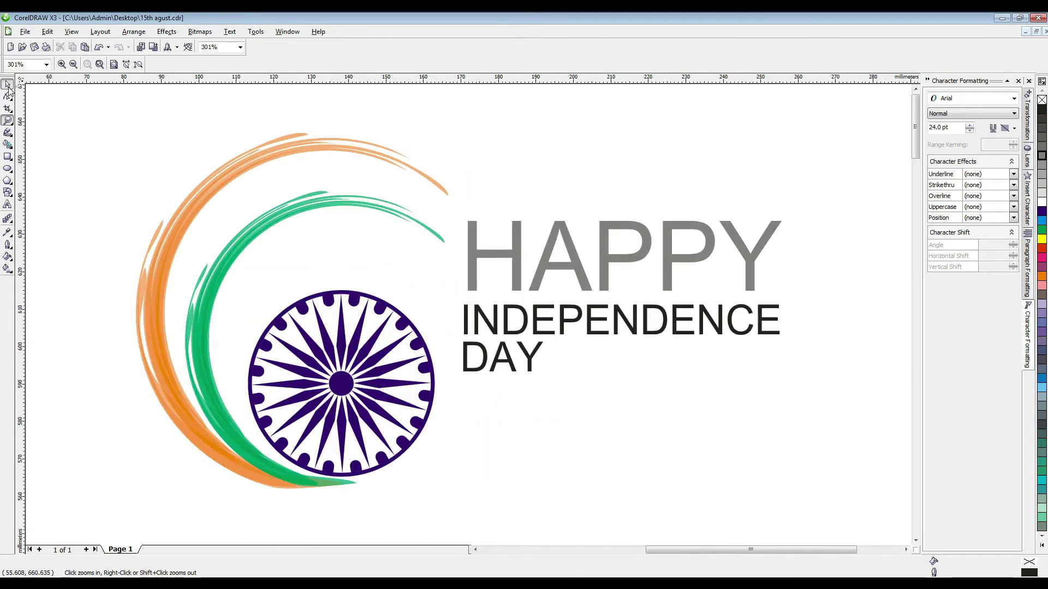
pyautogui.click(7, 85)
# Draw a thin flat ellipse about 30.1 by 1.3 mm below the wheel, filled 50% Black with no outline.
pyautogui.press('z')
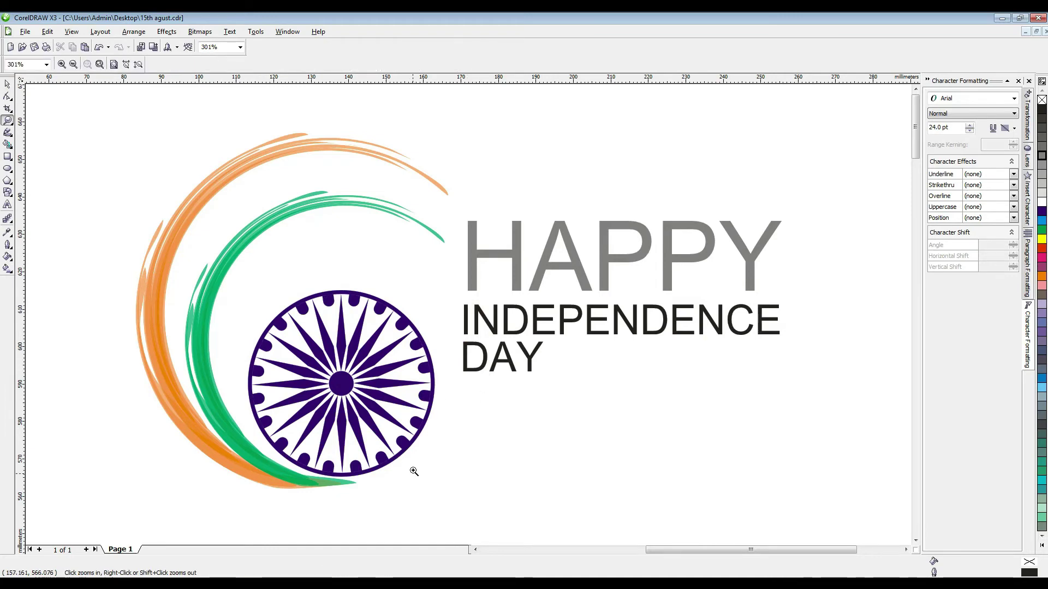
pyautogui.rightClick(414, 467)
pyautogui.moveTo(240, 260); pyautogui.dragTo(704, 469)
pyautogui.click(9, 169)
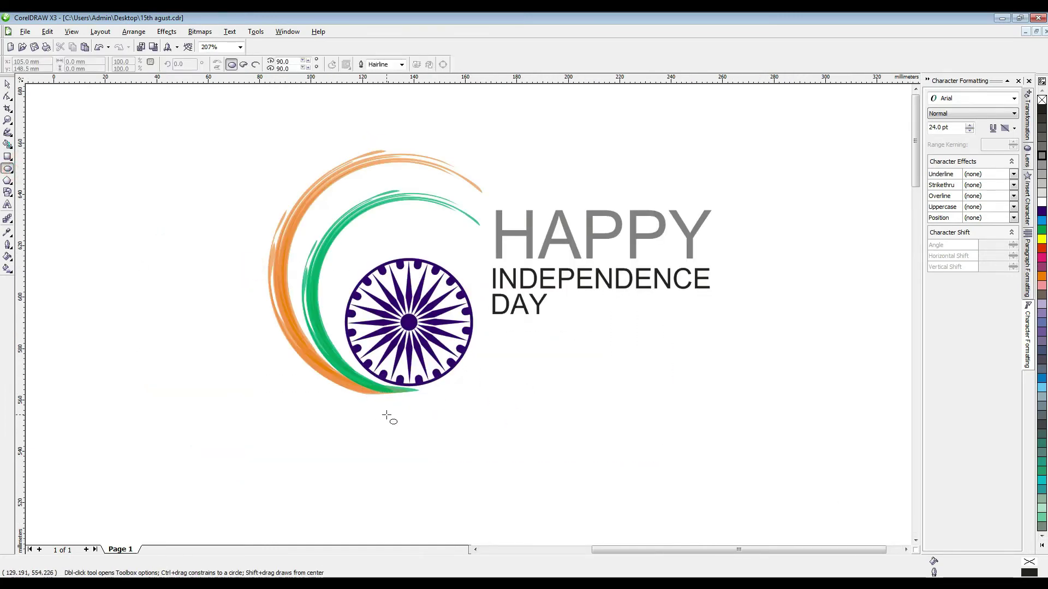
pyautogui.moveTo(378, 403); pyautogui.dragTo(456, 406)
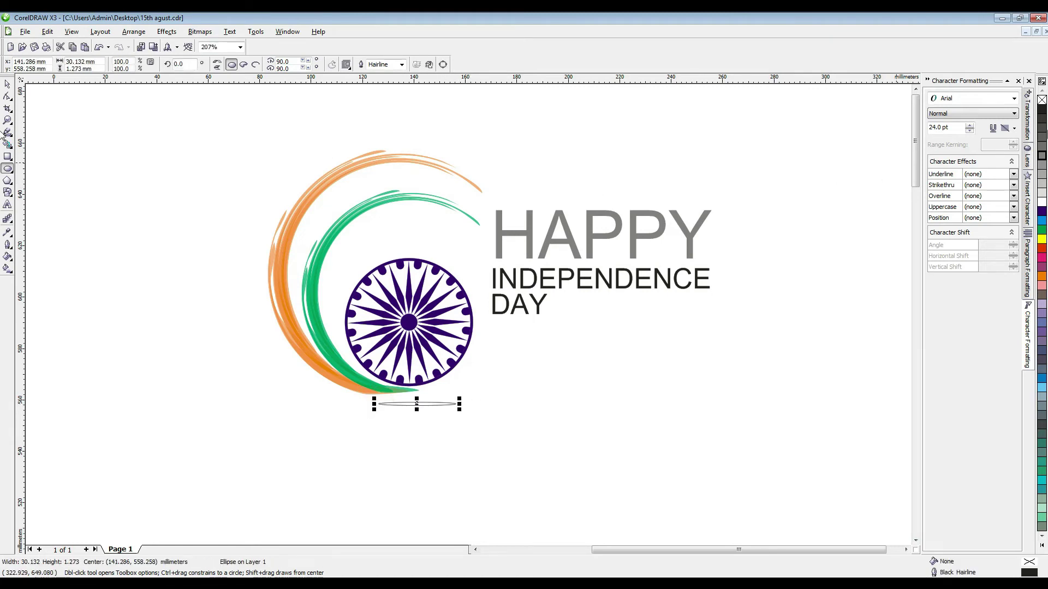
pyautogui.click(1042, 157)
pyautogui.rightClick(1041, 100)
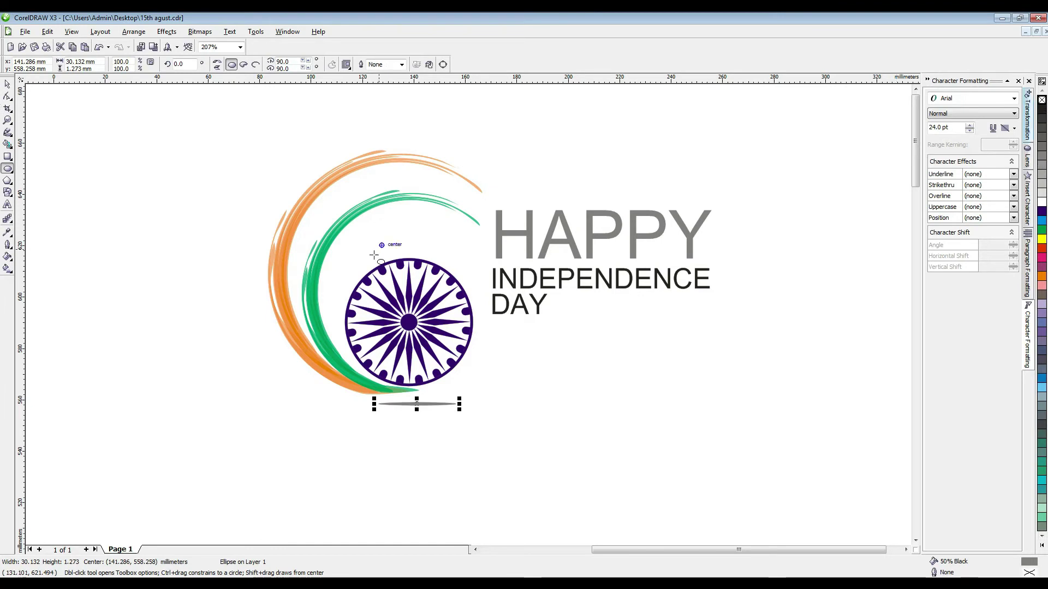
# Enlarge the grey ellipse to about 74 mm wide and place it directly under the wheel at the arcs' base.
pyautogui.click(7, 119)
pyautogui.moveTo(215, 149); pyautogui.dragTo(601, 456)
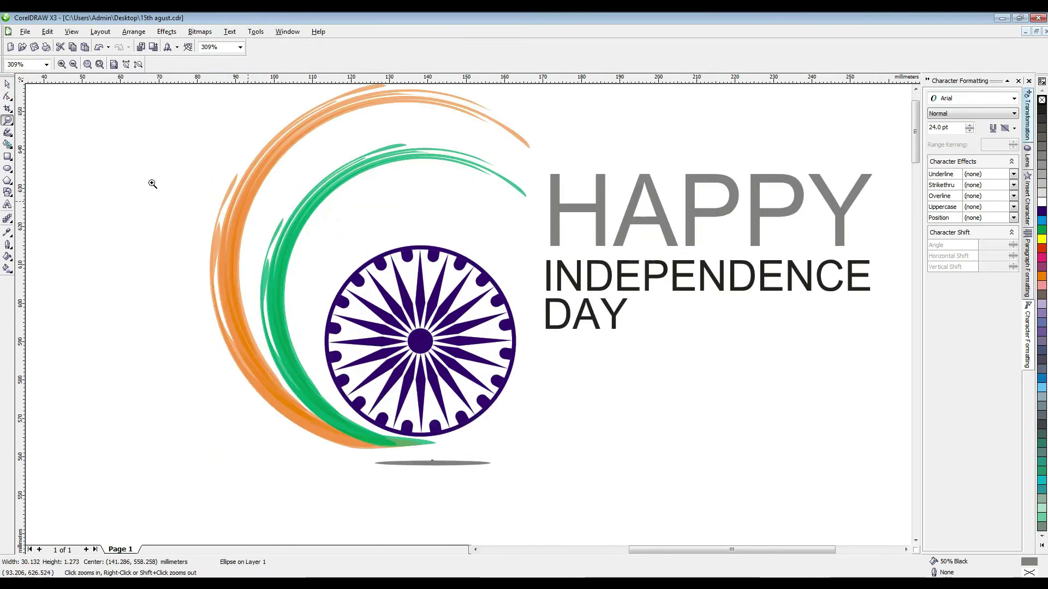
pyautogui.click(6, 85)
pyautogui.moveTo(433, 462); pyautogui.dragTo(571, 435)
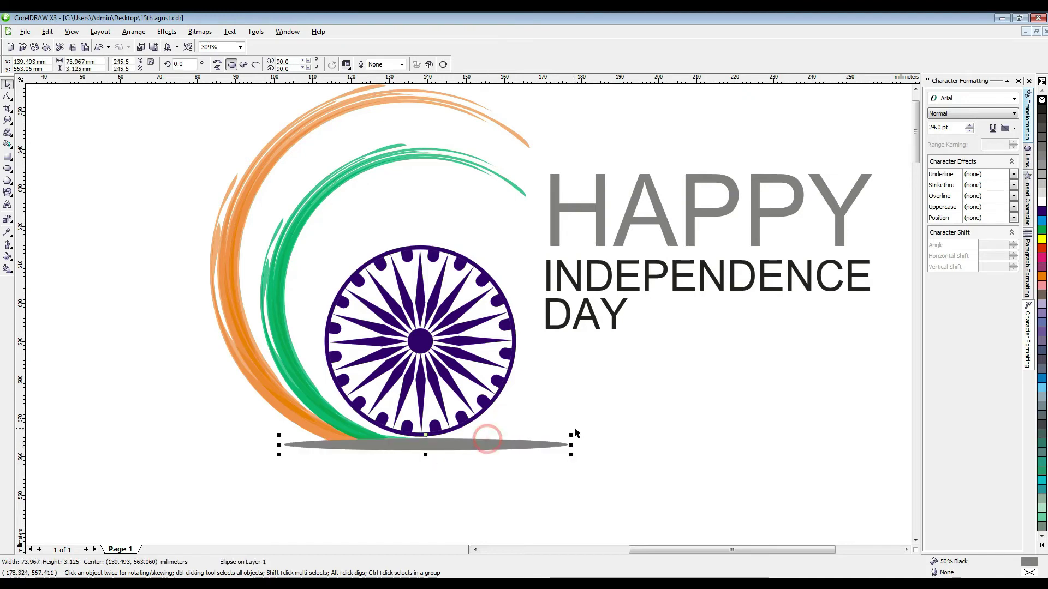
# Convert the grey ellipse under the wheel to a bitmap.
pyautogui.click(200, 31)
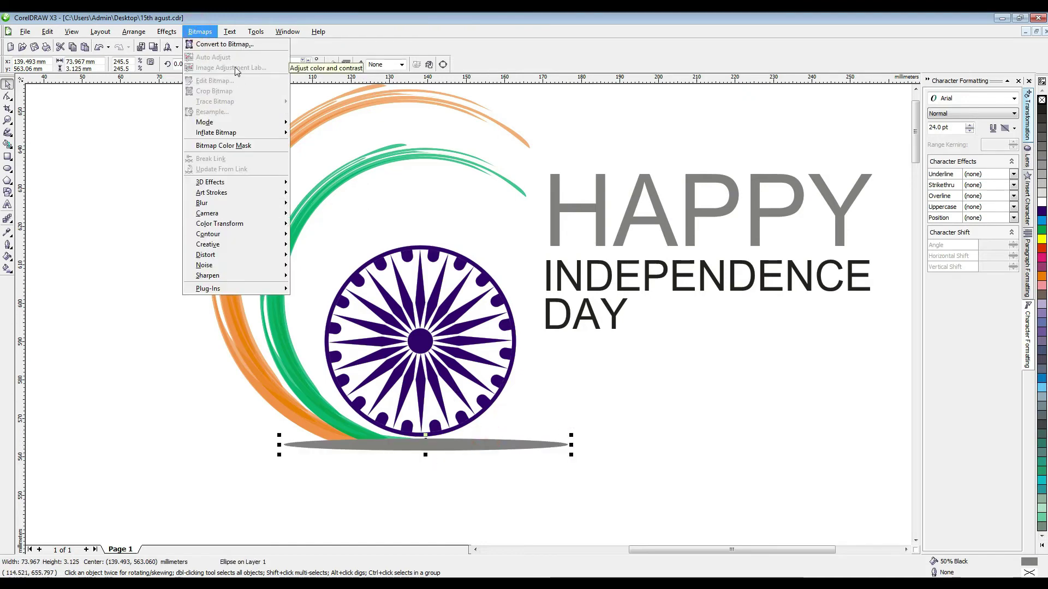
pyautogui.click(235, 45)
pyautogui.click(497, 363)
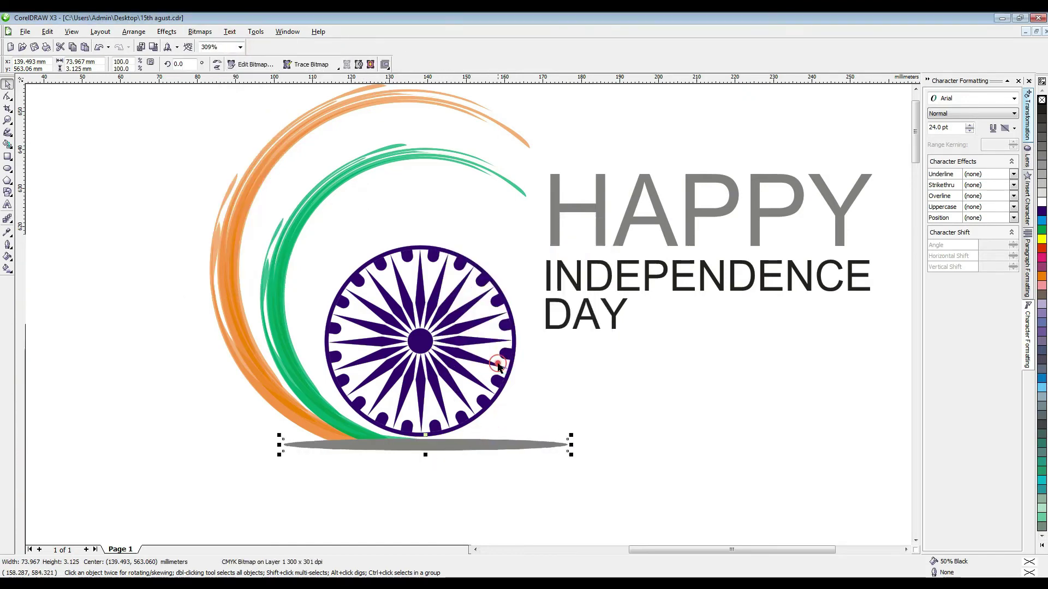
# Apply a Motion Blur with direction 0 to the ellipse bitmap, previewing distances of 45, 481 and 820 pixels before choosing a shorter one.
pyautogui.click(199, 31)
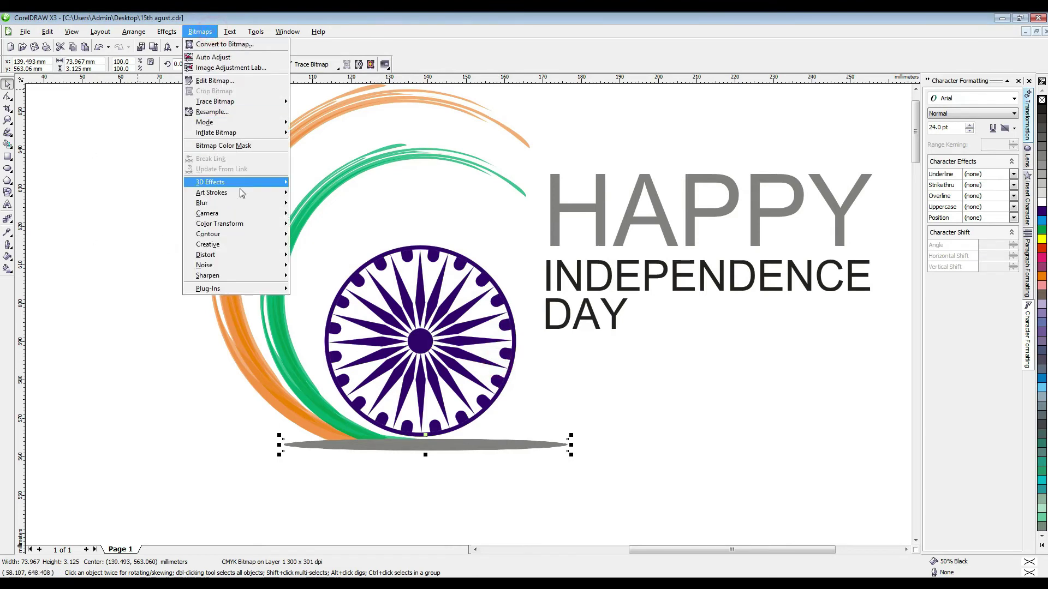
pyautogui.moveTo(244, 203)
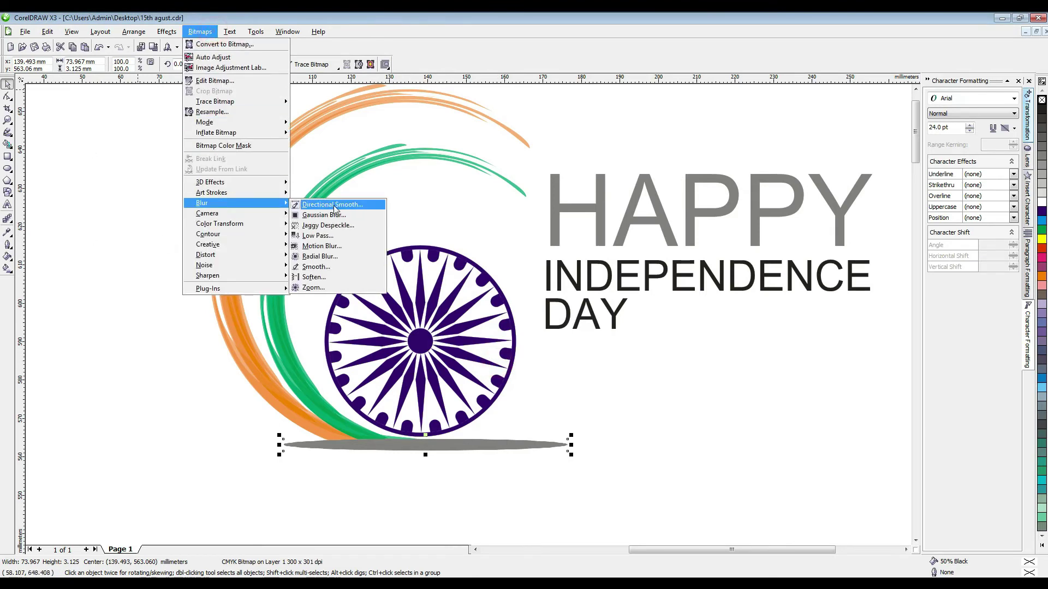
pyautogui.click(338, 246)
pyautogui.click(420, 343)
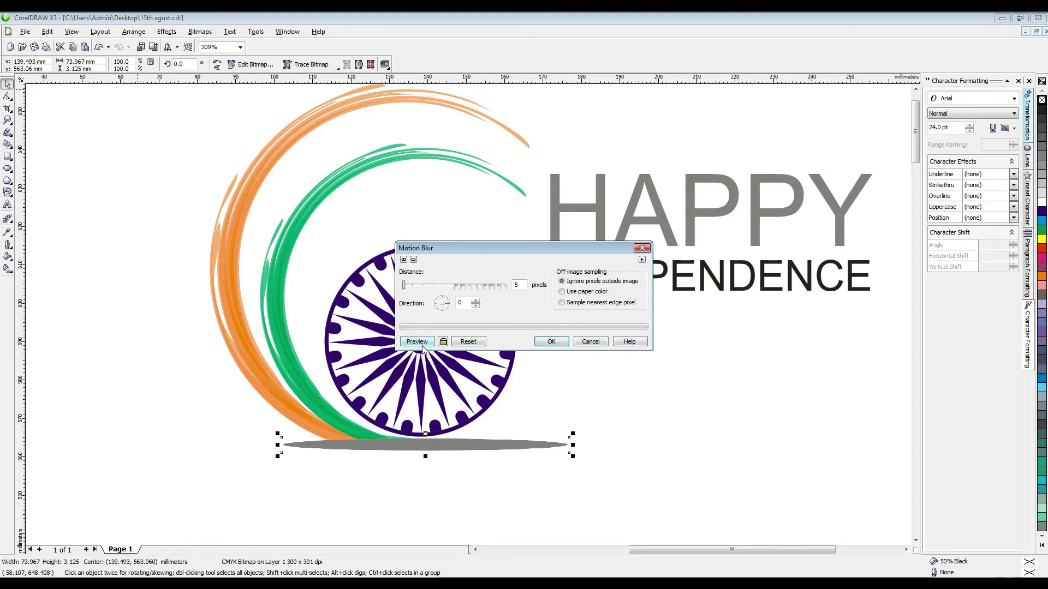
pyautogui.click(427, 285)
pyautogui.click(424, 341)
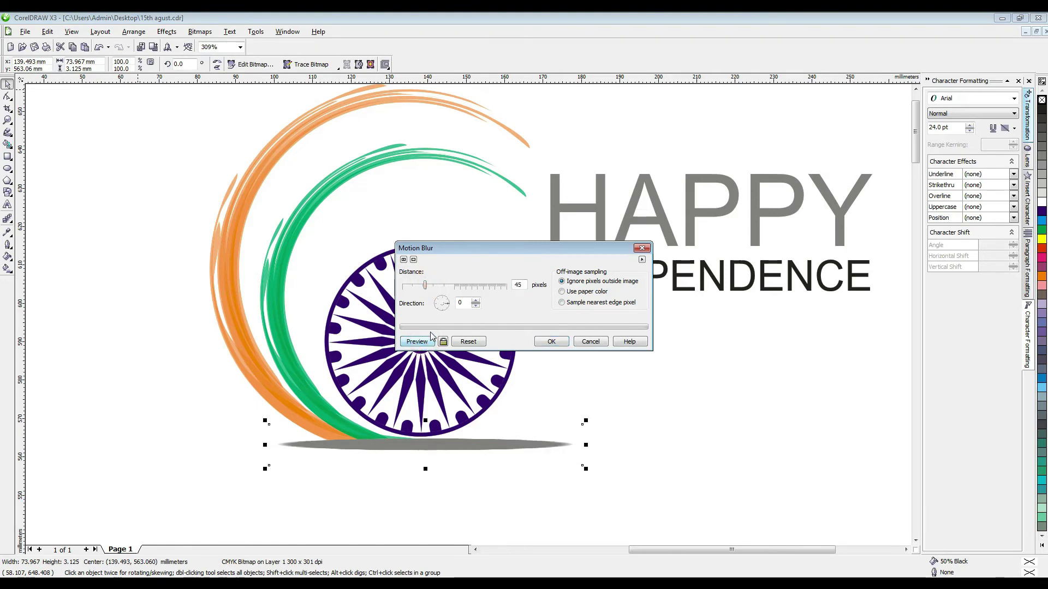
pyautogui.click(477, 285)
pyautogui.click(418, 342)
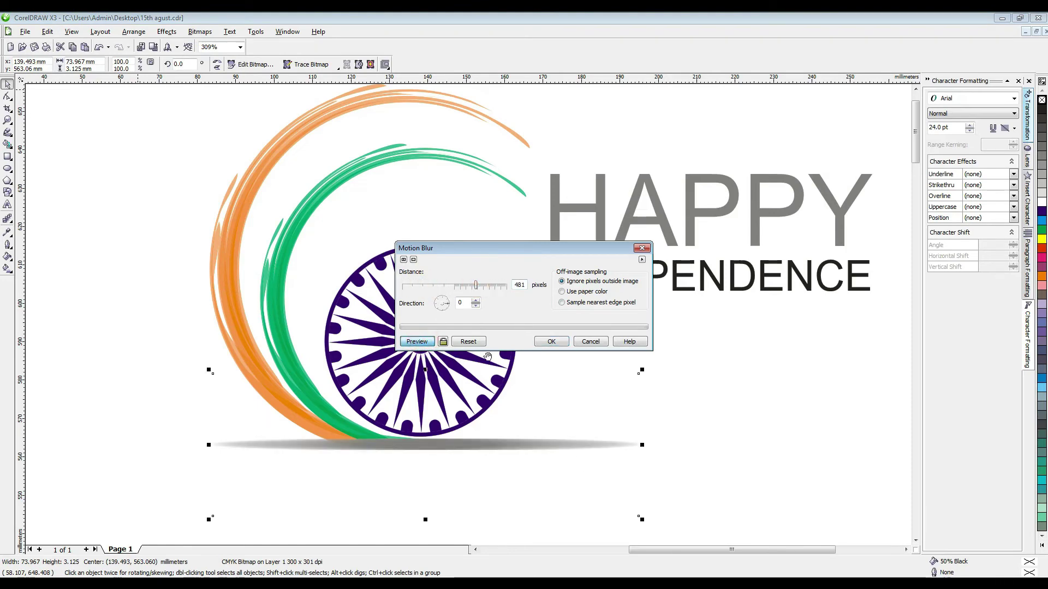
pyautogui.click(495, 284)
pyautogui.click(429, 341)
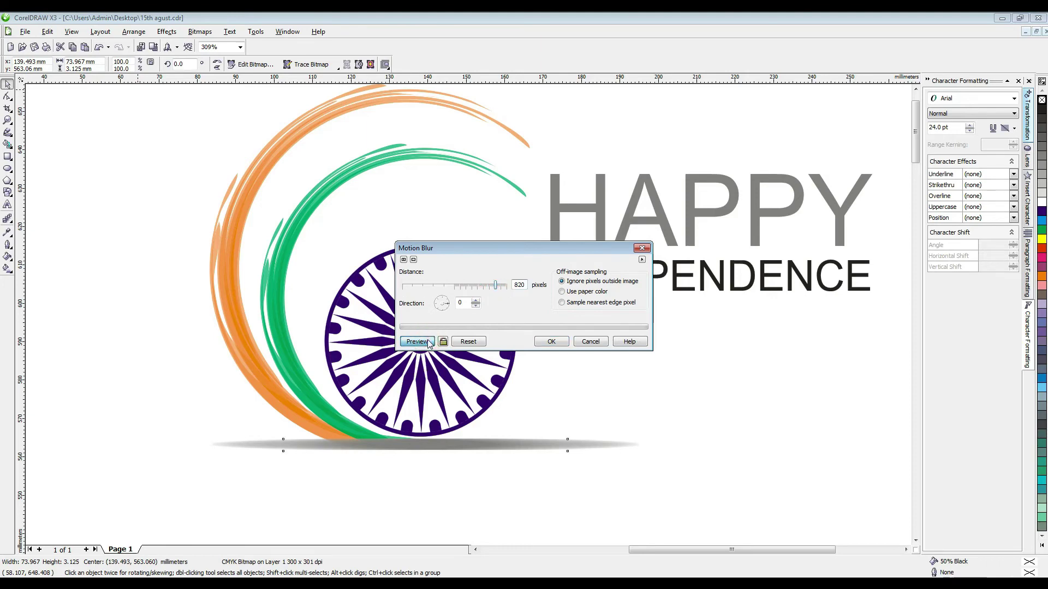
pyautogui.click(453, 285)
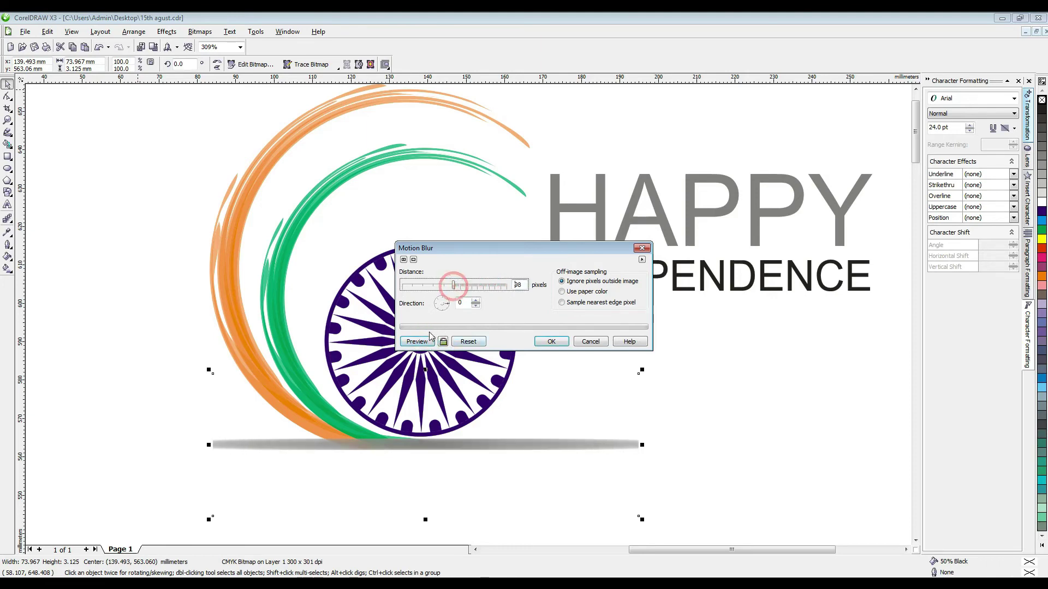
pyautogui.click(417, 342)
pyautogui.click(551, 342)
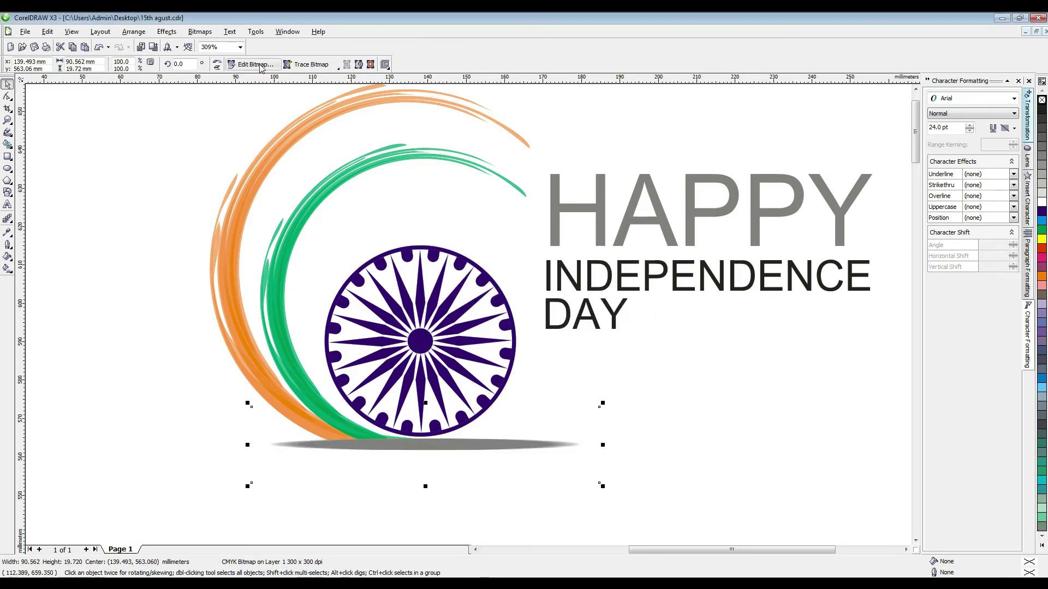
# Soften the ellipse bitmap with a 7-pixel Gaussian Blur and flatten it to about 9.5 mm high behind the arcs.
pyautogui.click(200, 31)
pyautogui.click(235, 204)
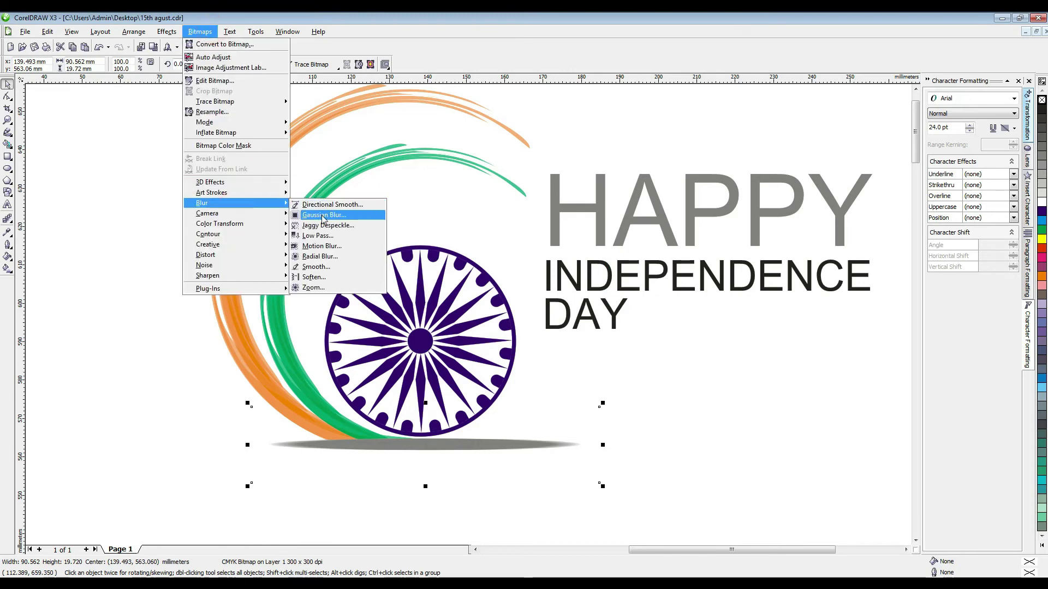
pyautogui.click(331, 214)
pyautogui.click(420, 326)
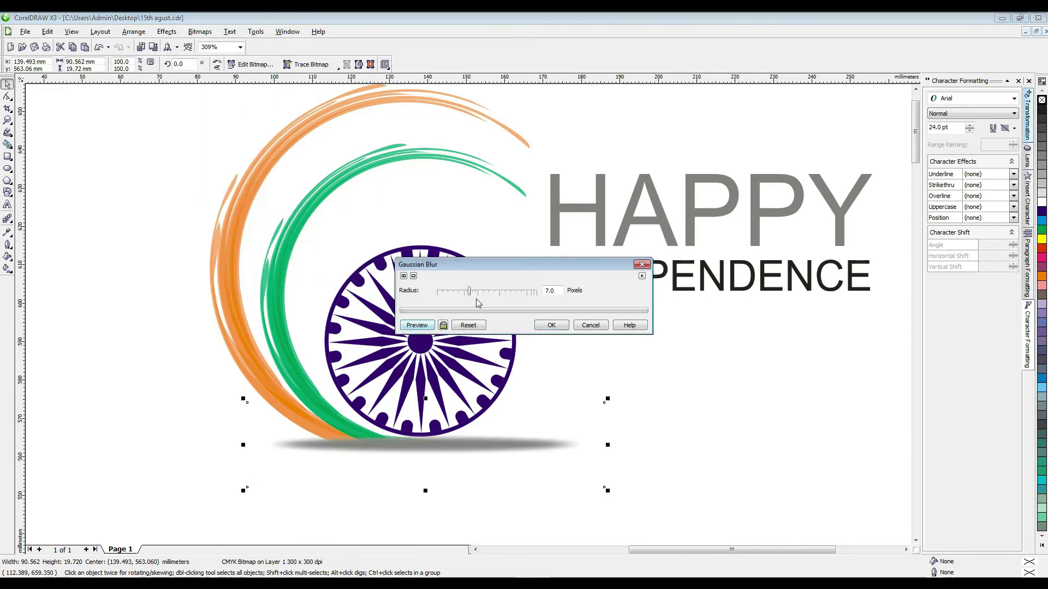
pyautogui.moveTo(470, 291); pyautogui.dragTo(482, 291)
pyautogui.click(421, 326)
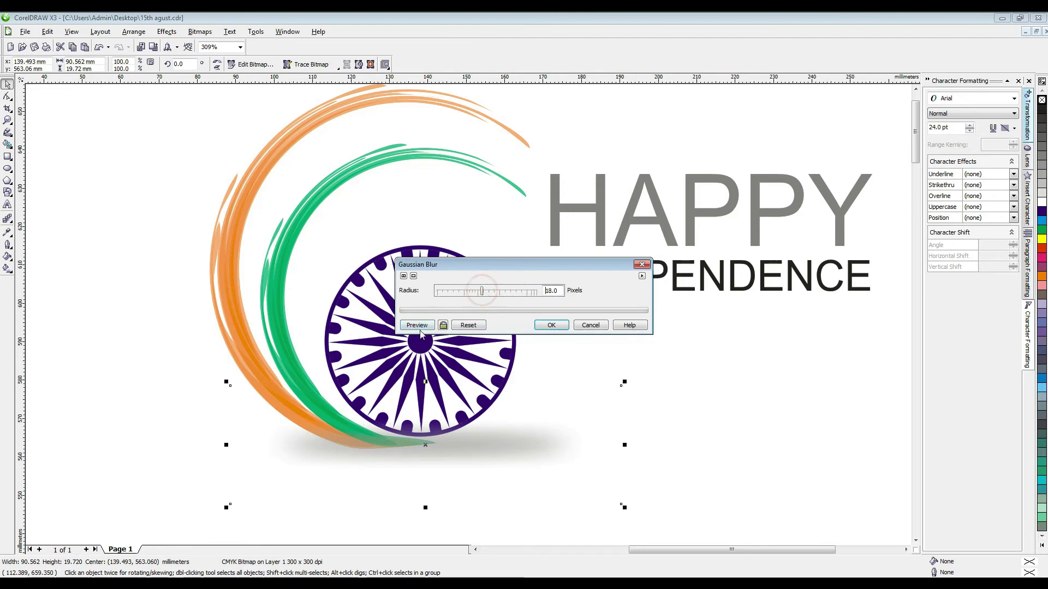
pyautogui.moveTo(482, 291); pyautogui.dragTo(469, 291)
pyautogui.click(420, 325)
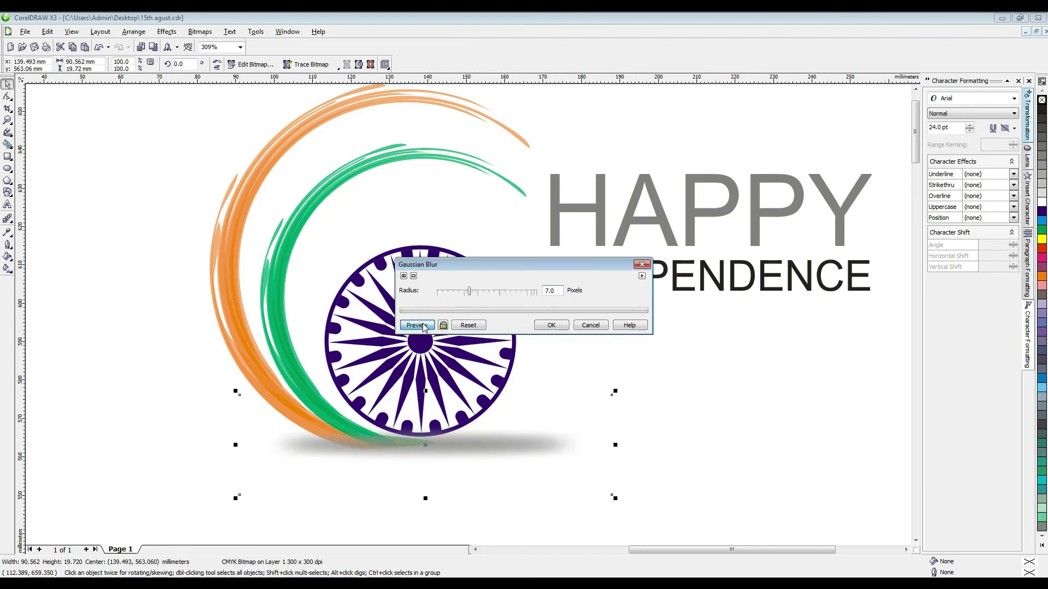
pyautogui.click(551, 325)
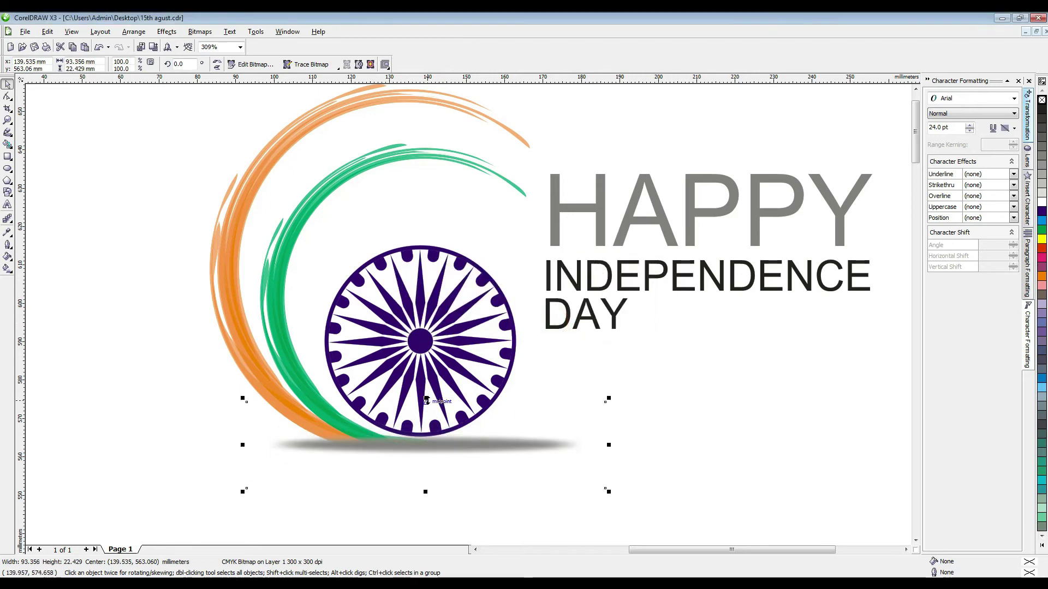
pyautogui.moveTo(425, 399); pyautogui.dragTo(445, 449)
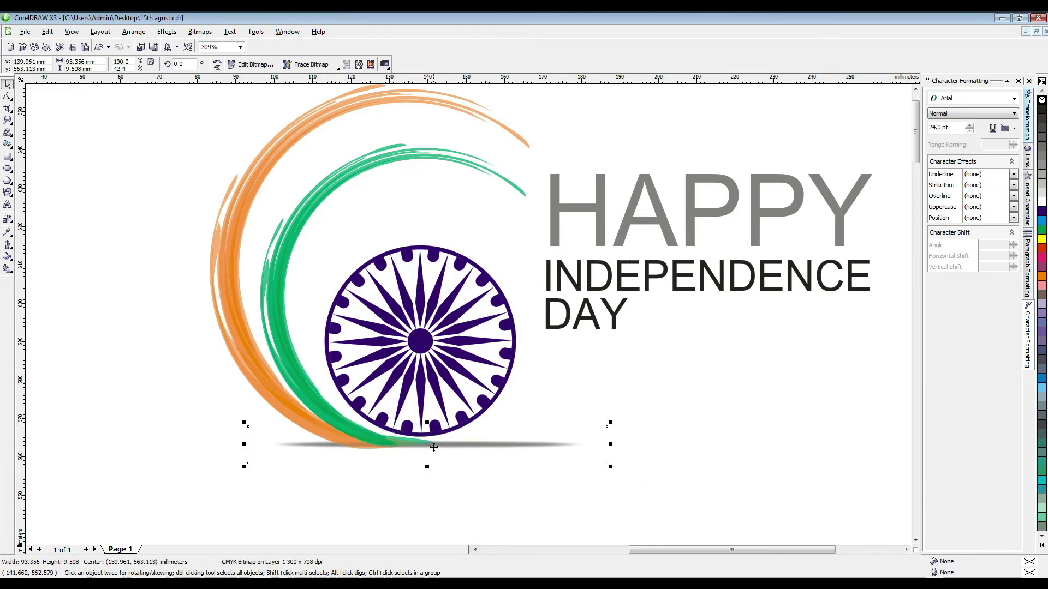
# Apply a linear transparency to the arc group so the lower ends of both arcs fade out toward the shadow.
pyautogui.click(335, 420)
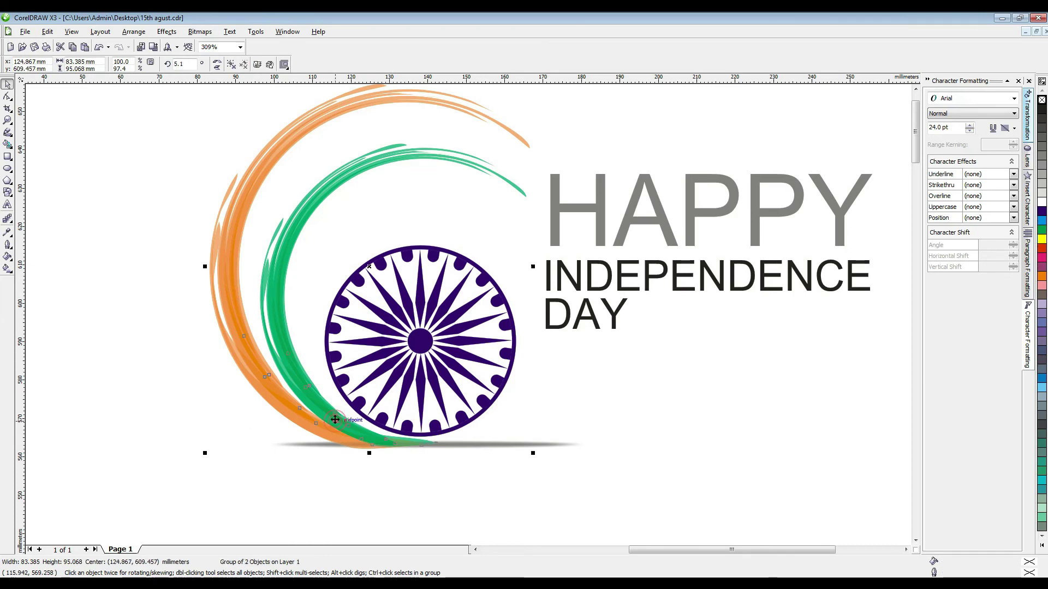
pyautogui.click(11, 221)
pyautogui.click(99, 226)
pyautogui.moveTo(356, 447); pyautogui.dragTo(353, 352)
pyautogui.hotkey('ctrl', 'z')
pyautogui.moveTo(331, 385); pyautogui.dragTo(354, 463)
pyautogui.moveTo(331, 384); pyautogui.dragTo(330, 363)
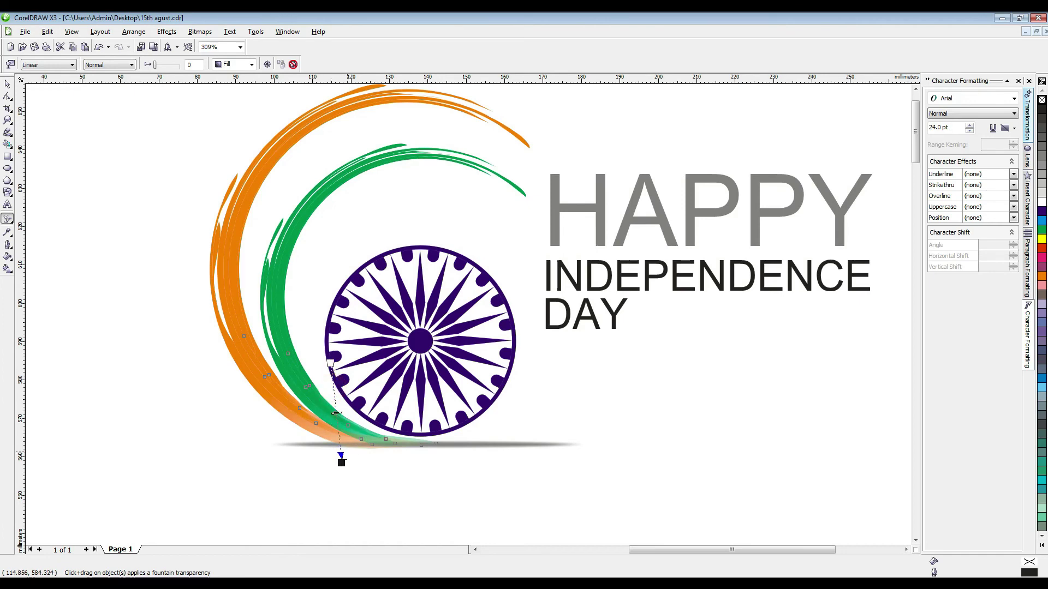
pyautogui.moveTo(343, 462); pyautogui.dragTo(348, 455)
pyautogui.press('space')
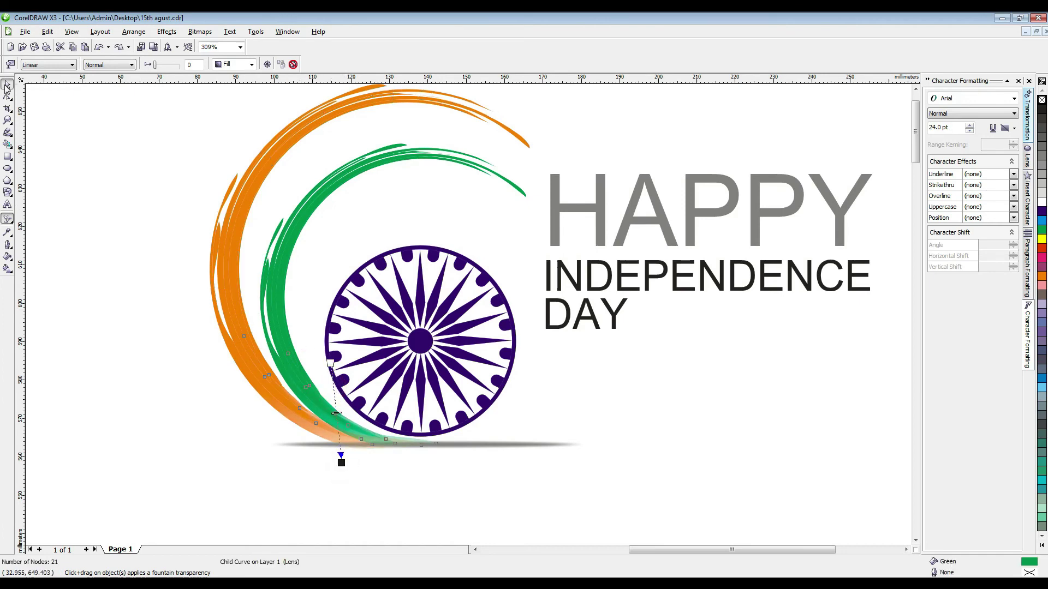
# Narrow the blurred shadow to about 57.1 mm and move it up against the wheel's lower edge.
pyautogui.click(513, 445)
pyautogui.moveTo(599, 446); pyautogui.dragTo(549, 445)
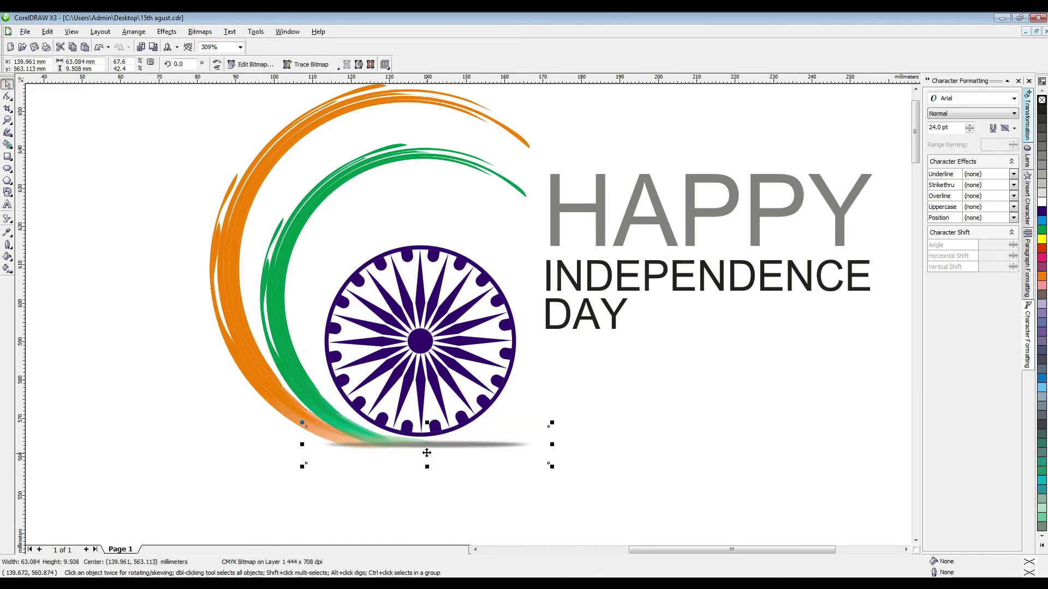
pyautogui.moveTo(427, 446)
pyautogui.mouseDown()
pyautogui.moveTo(484, 496)
pyautogui.moveTo(447, 444)
pyautogui.mouseUp()
pyautogui.moveTo(446, 443); pyautogui.dragTo(431, 436)
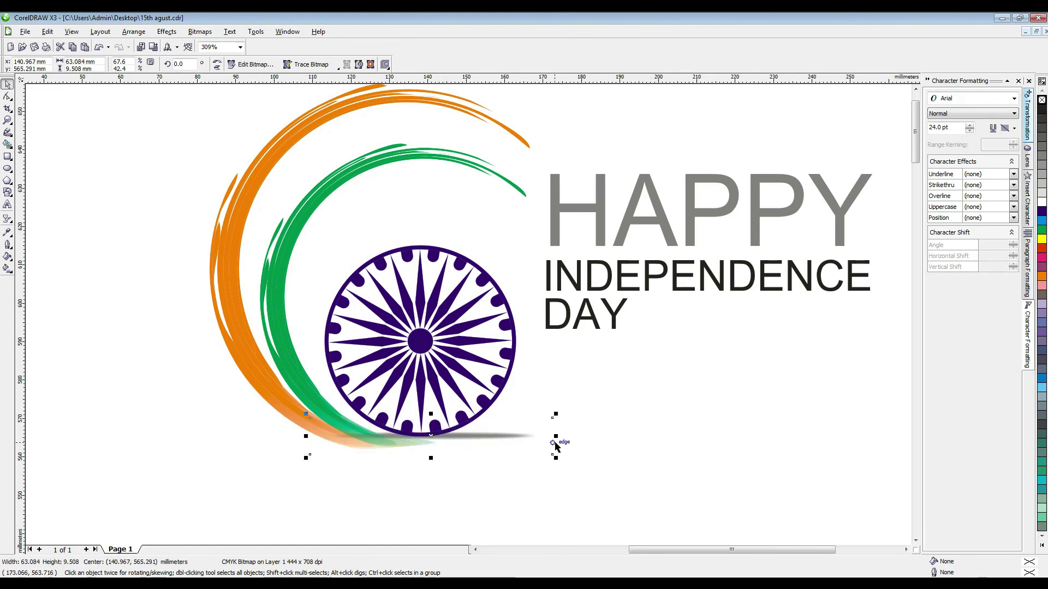
pyautogui.moveTo(556, 442); pyautogui.dragTo(549, 442)
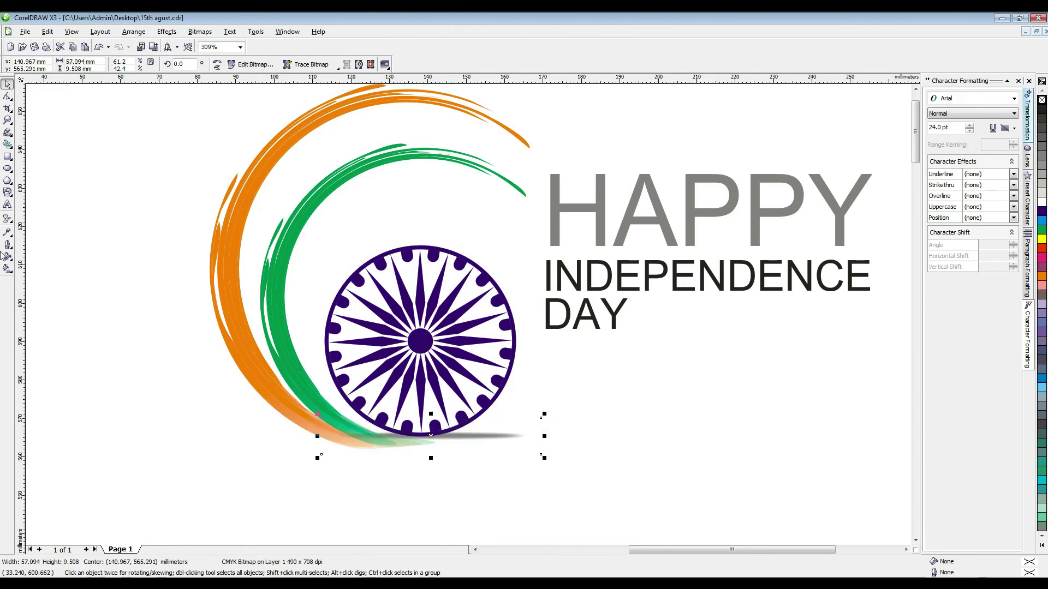
# Add a linear transparency to the wheel's shadow that fades out its end over the arcs.
pyautogui.click(7, 219)
pyautogui.moveTo(329, 437); pyautogui.dragTo(278, 433)
pyautogui.hotkey('ctrl', 'z')
pyautogui.hotkey('ctrl', 'z')
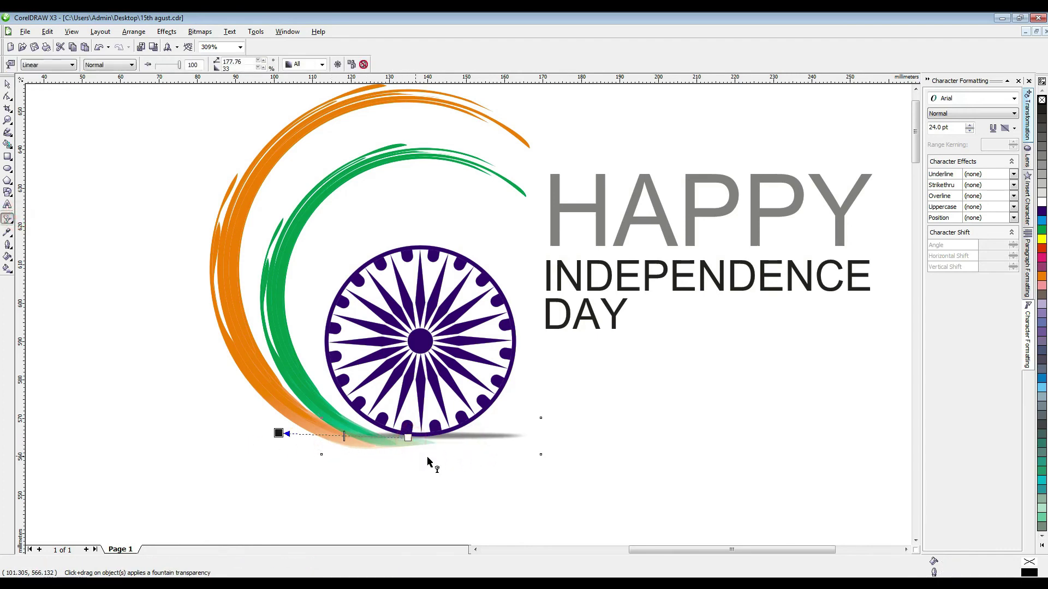
# Replace the linear transparency on the wheel's shadow with a uniform transparency of about 73.
pyautogui.click(8, 86)
pyautogui.press('z')
pyautogui.rightClick(538, 339)
pyautogui.rightClick(485, 295)
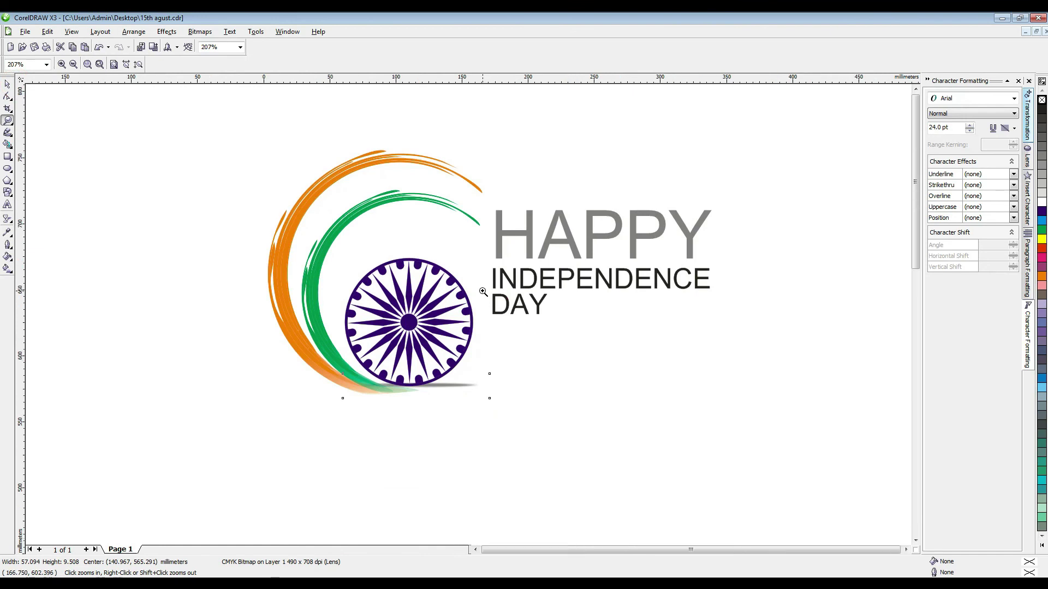
pyautogui.moveTo(283, 260); pyautogui.dragTo(716, 468)
pyautogui.click(508, 364)
pyautogui.click(8, 84)
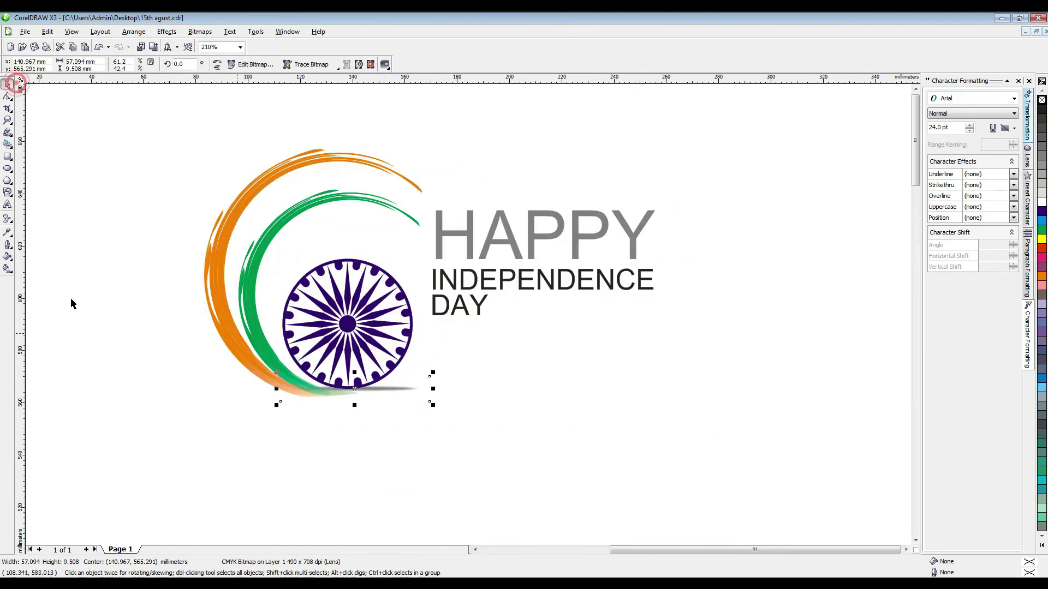
pyautogui.click(8, 219)
pyautogui.click(82, 184)
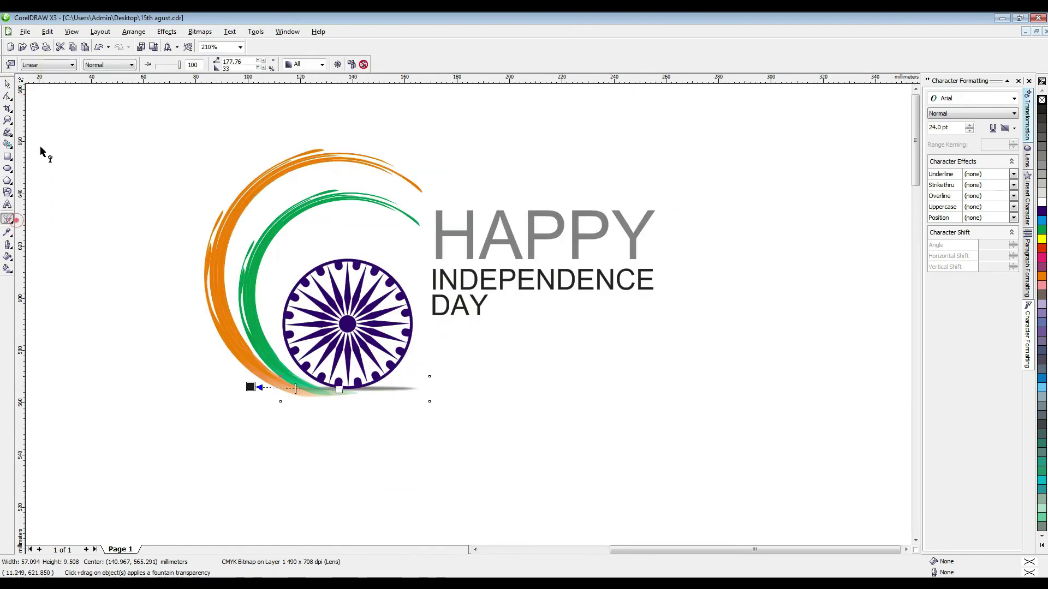
pyautogui.click(72, 65)
pyautogui.click(33, 81)
pyautogui.moveTo(168, 65); pyautogui.dragTo(175, 66)
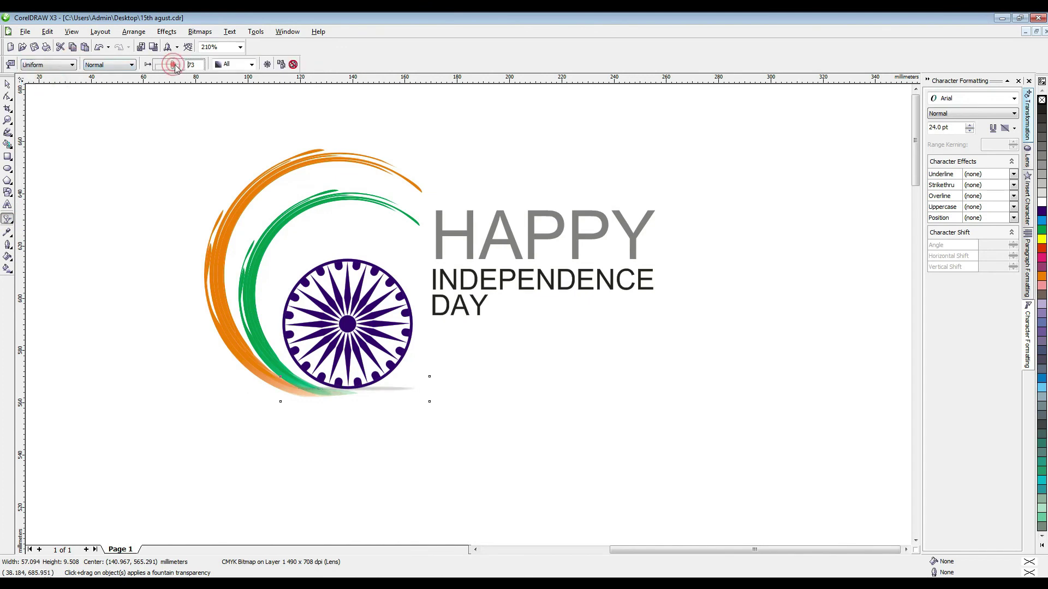
# Stretch the wheel's shadow vertically in both directions to about 14.6 mm high, keeping its width.
pyautogui.click(7, 83)
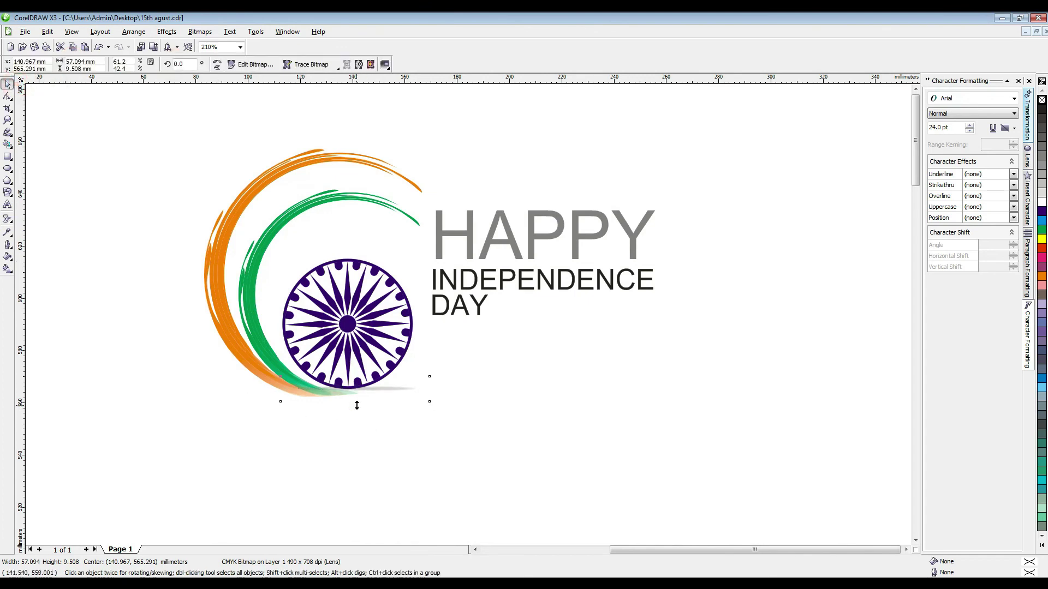
pyautogui.moveTo(357, 405); pyautogui.dragTo(356, 412)
pyautogui.moveTo(355, 374); pyautogui.dragTo(355, 367)
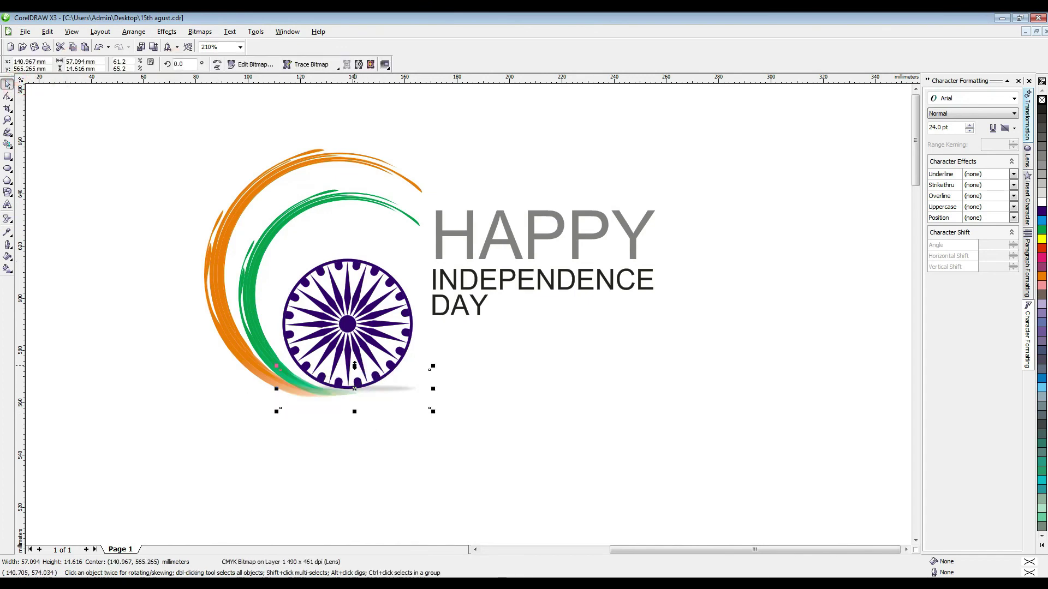
pyautogui.press('z')
pyautogui.moveTo(164, 124); pyautogui.dragTo(581, 429)
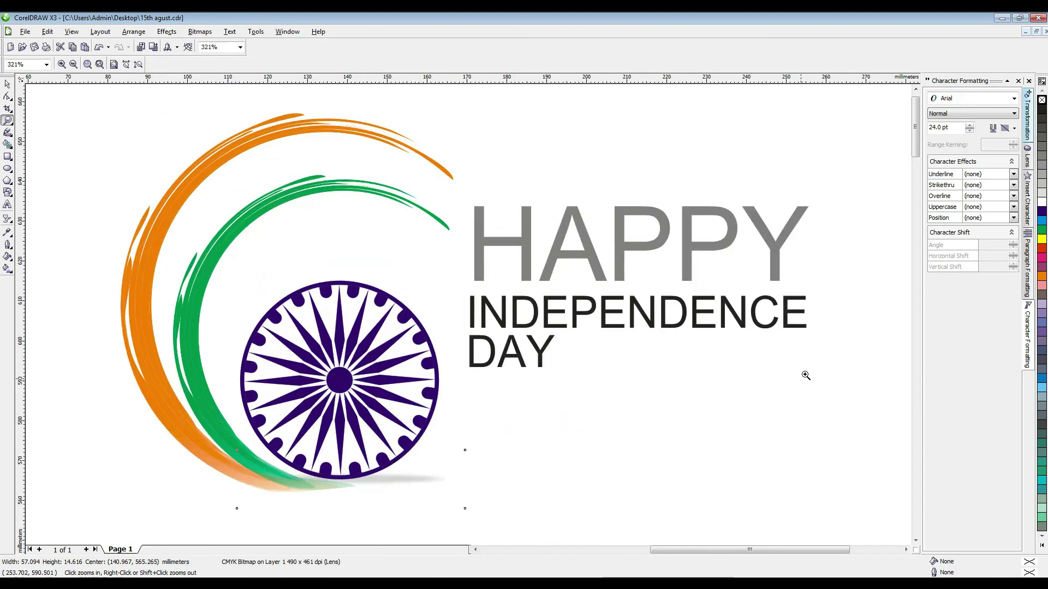